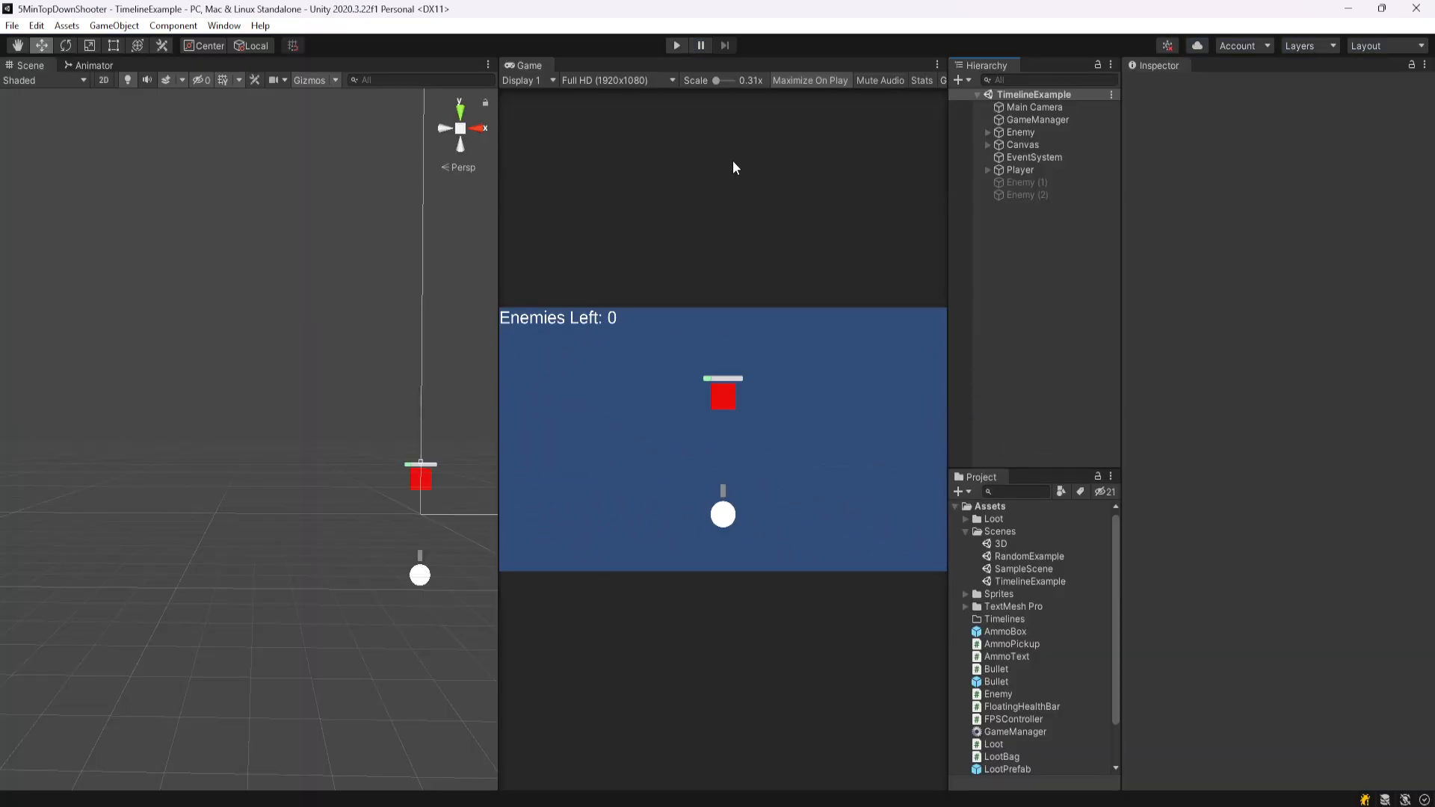
# - Play-test the scene by moving the player around and shooting the enemy, and end play mode
pyautogui.click(676, 45)
pyautogui.press('a')
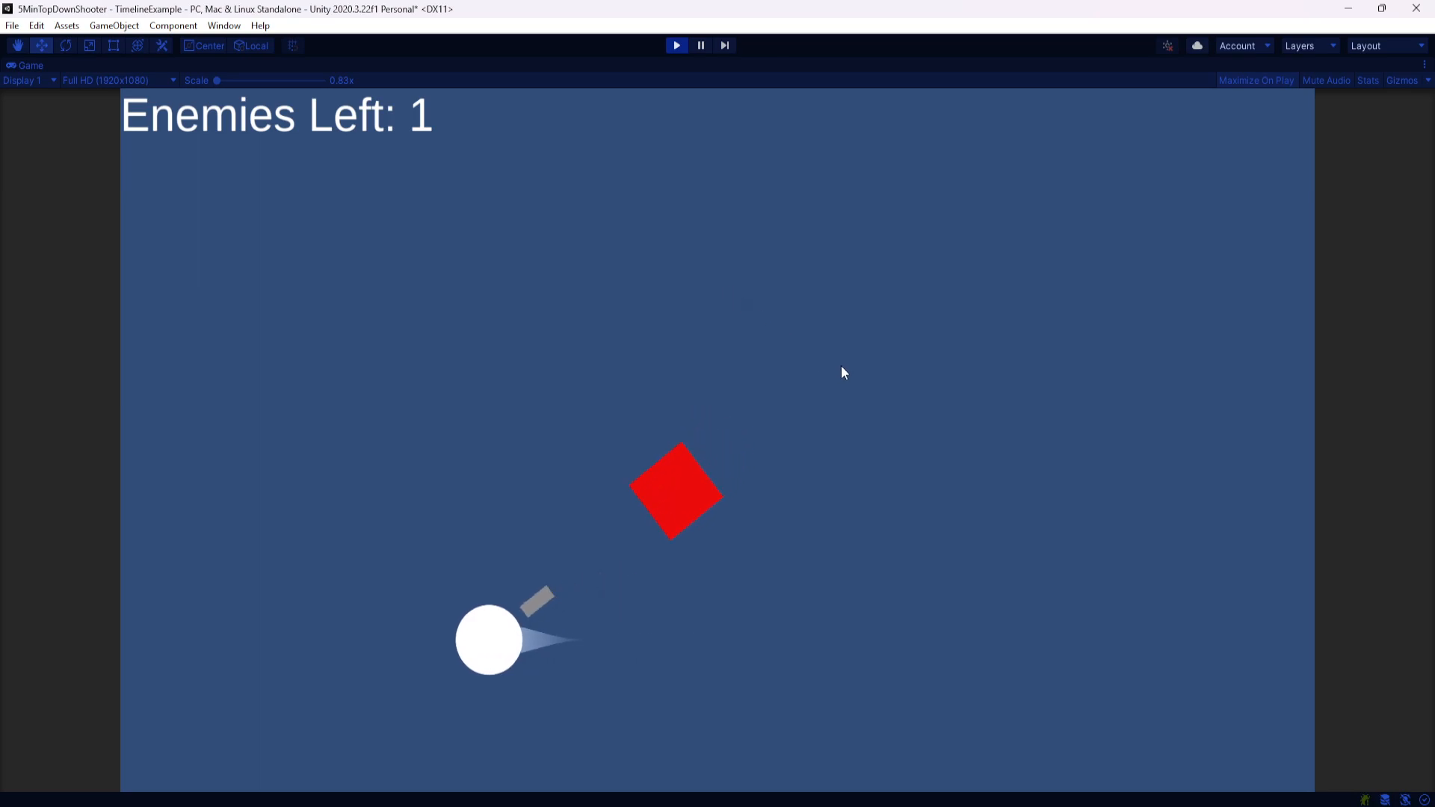
pyautogui.press('w')
pyautogui.press('d')
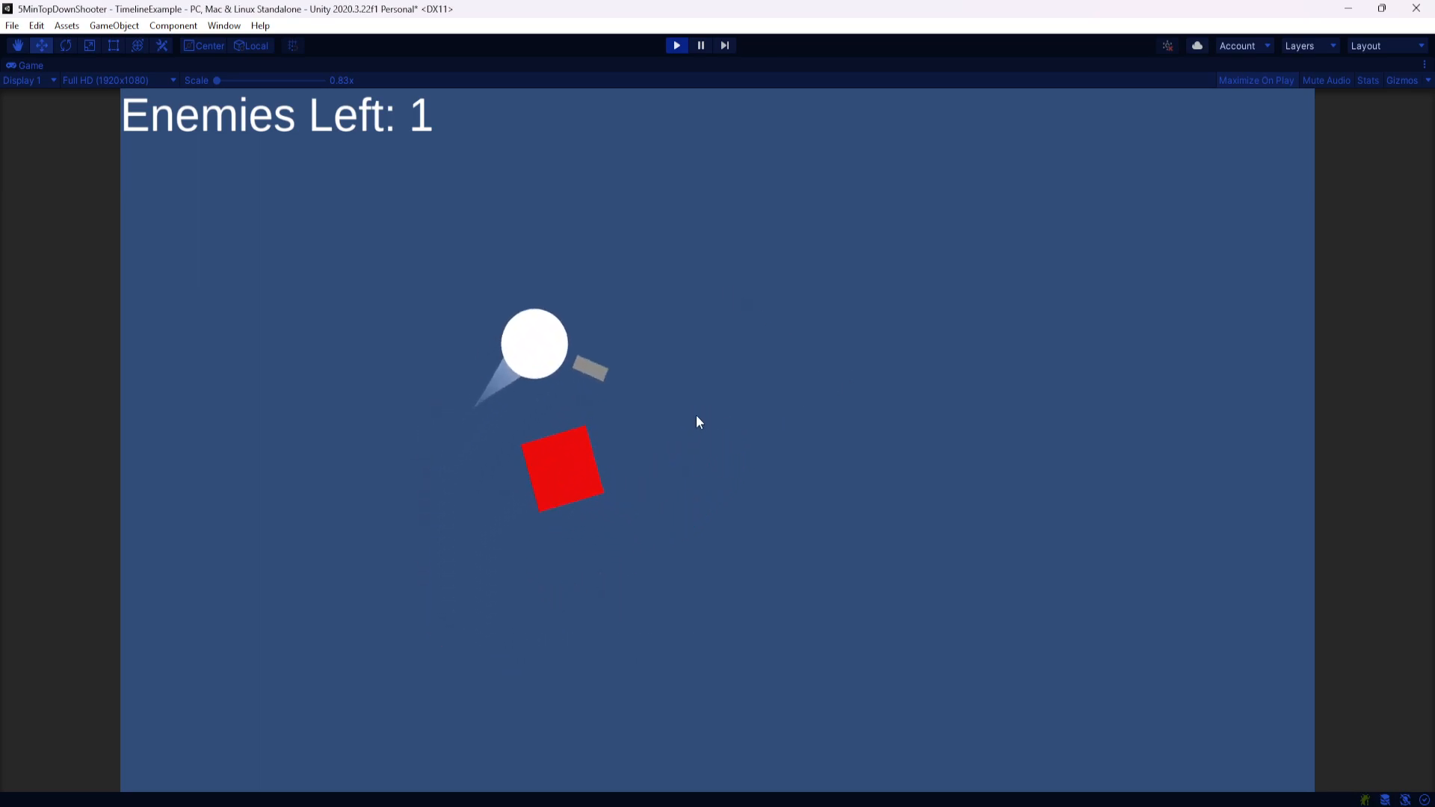
pyautogui.press('s')
pyautogui.click(543, 368)
pyautogui.press('a')
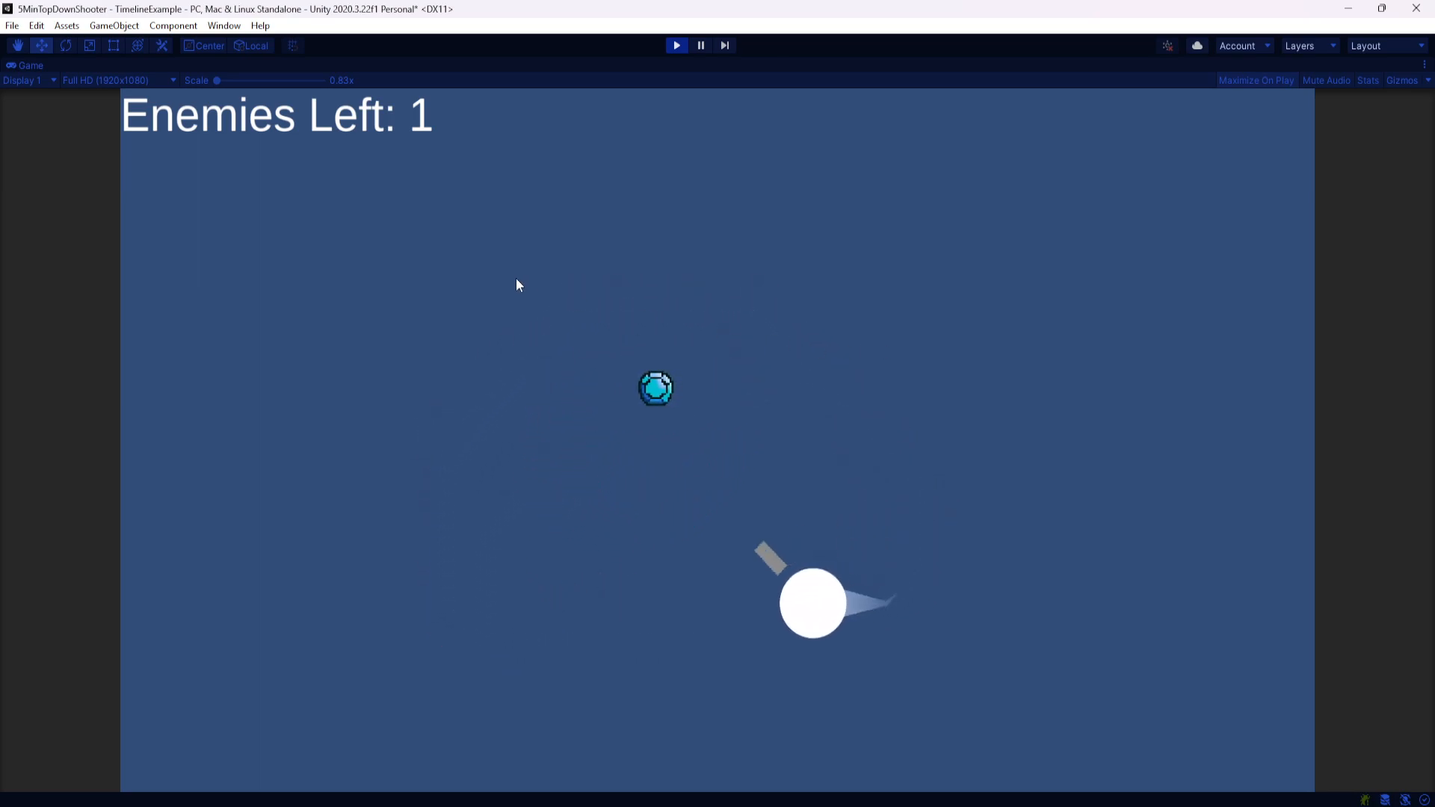
pyautogui.press('w')
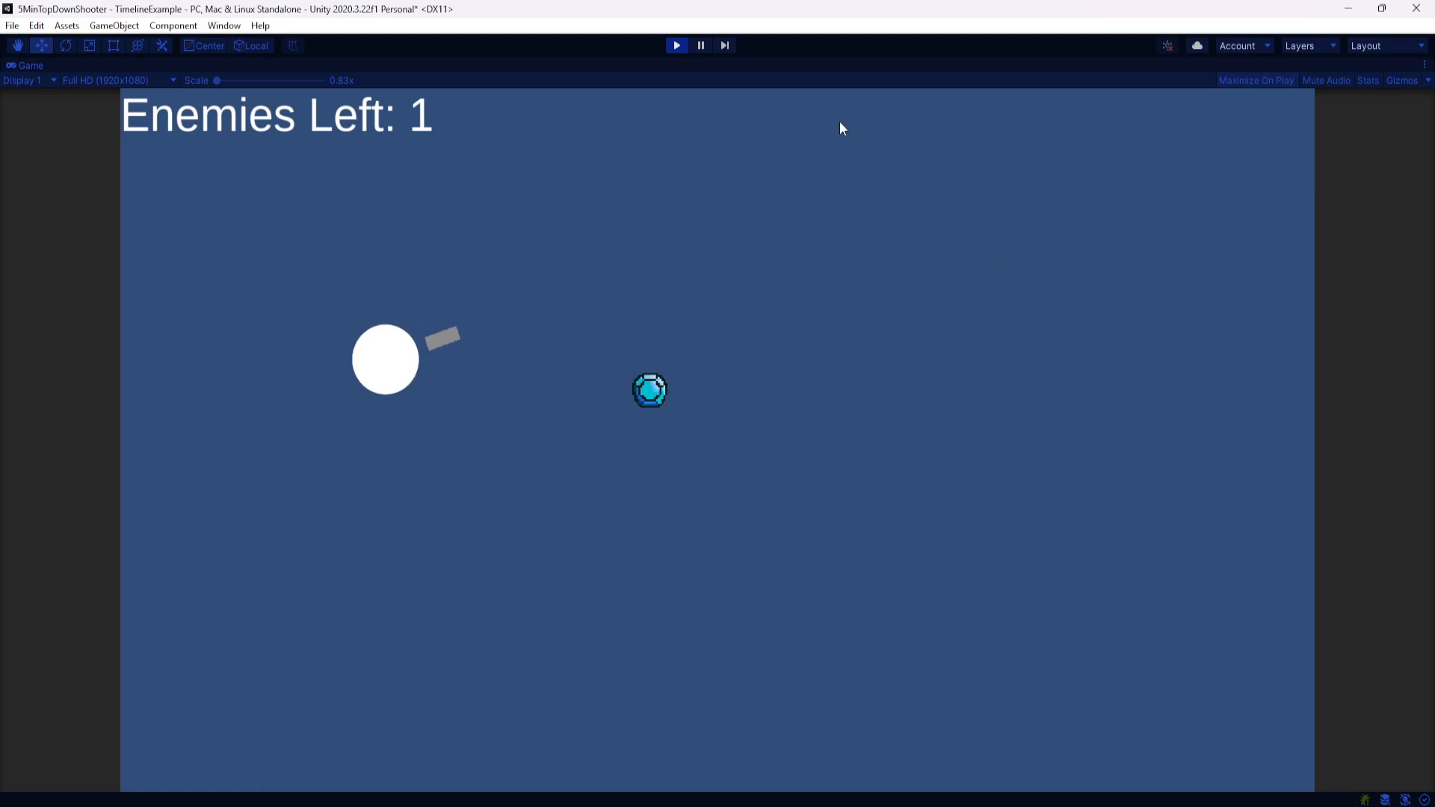
pyautogui.click(677, 46)
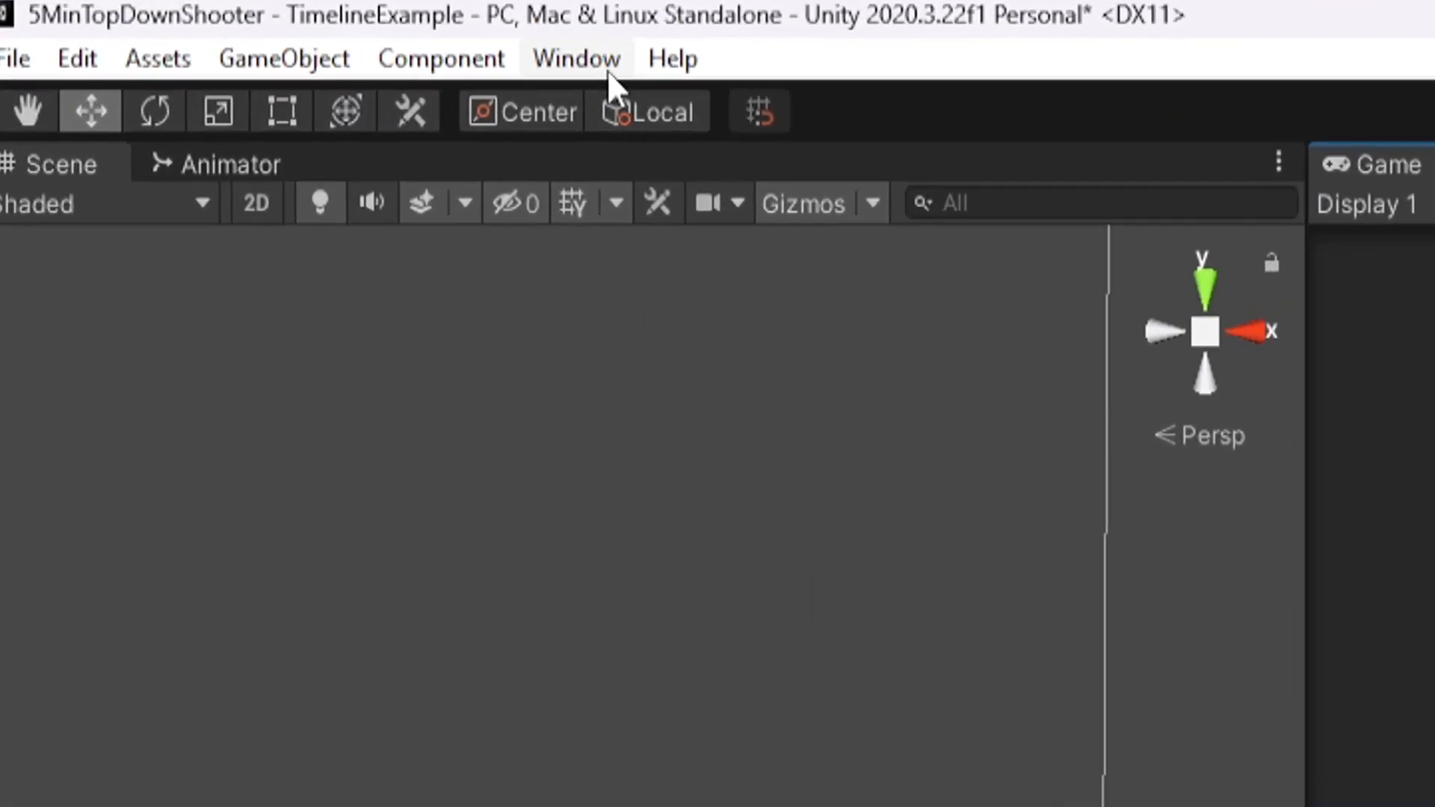
# - Open the Timeline window and enlarge the Hierarchy area by shrinking the Project area below it
pyautogui.click(591, 59)
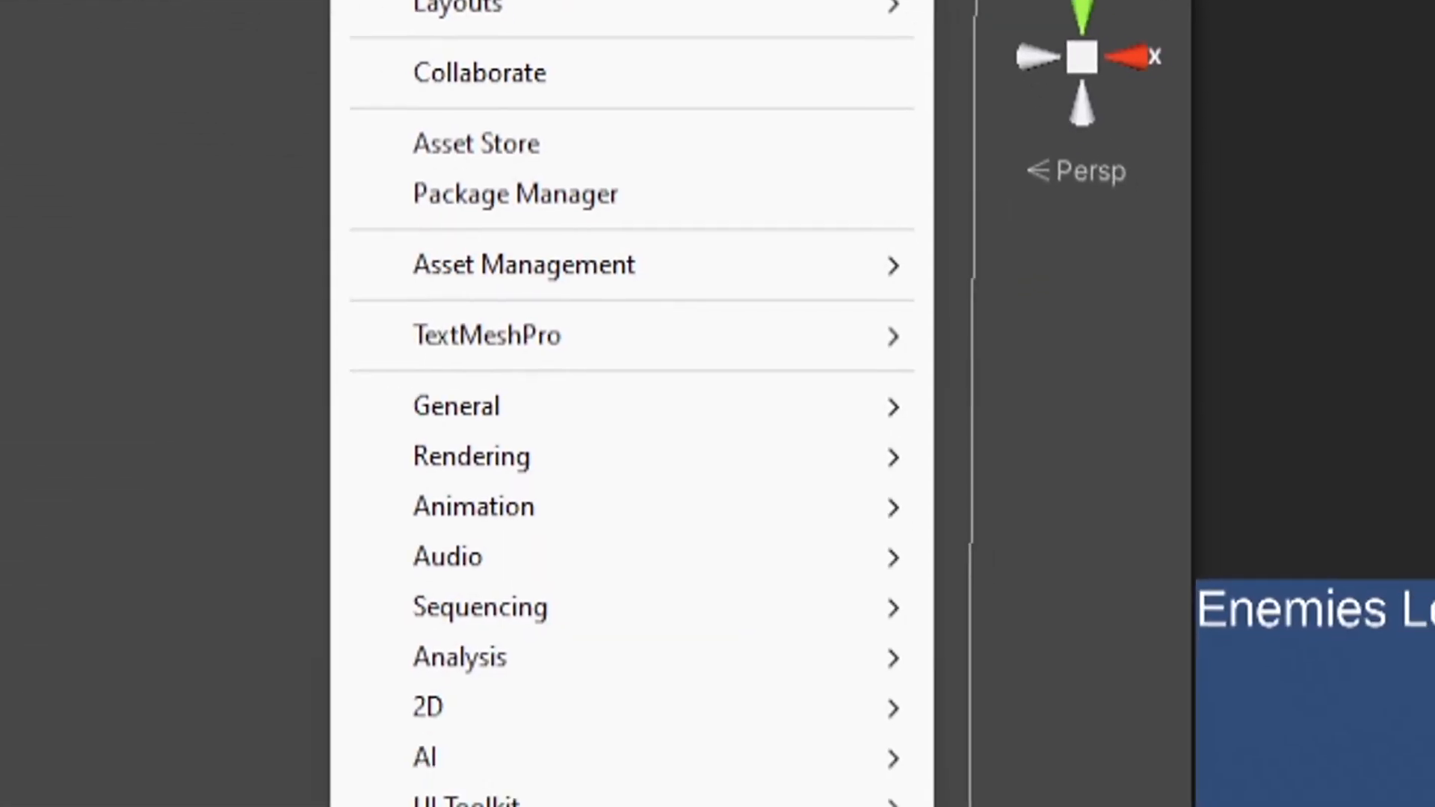
pyautogui.moveTo(275, 303)
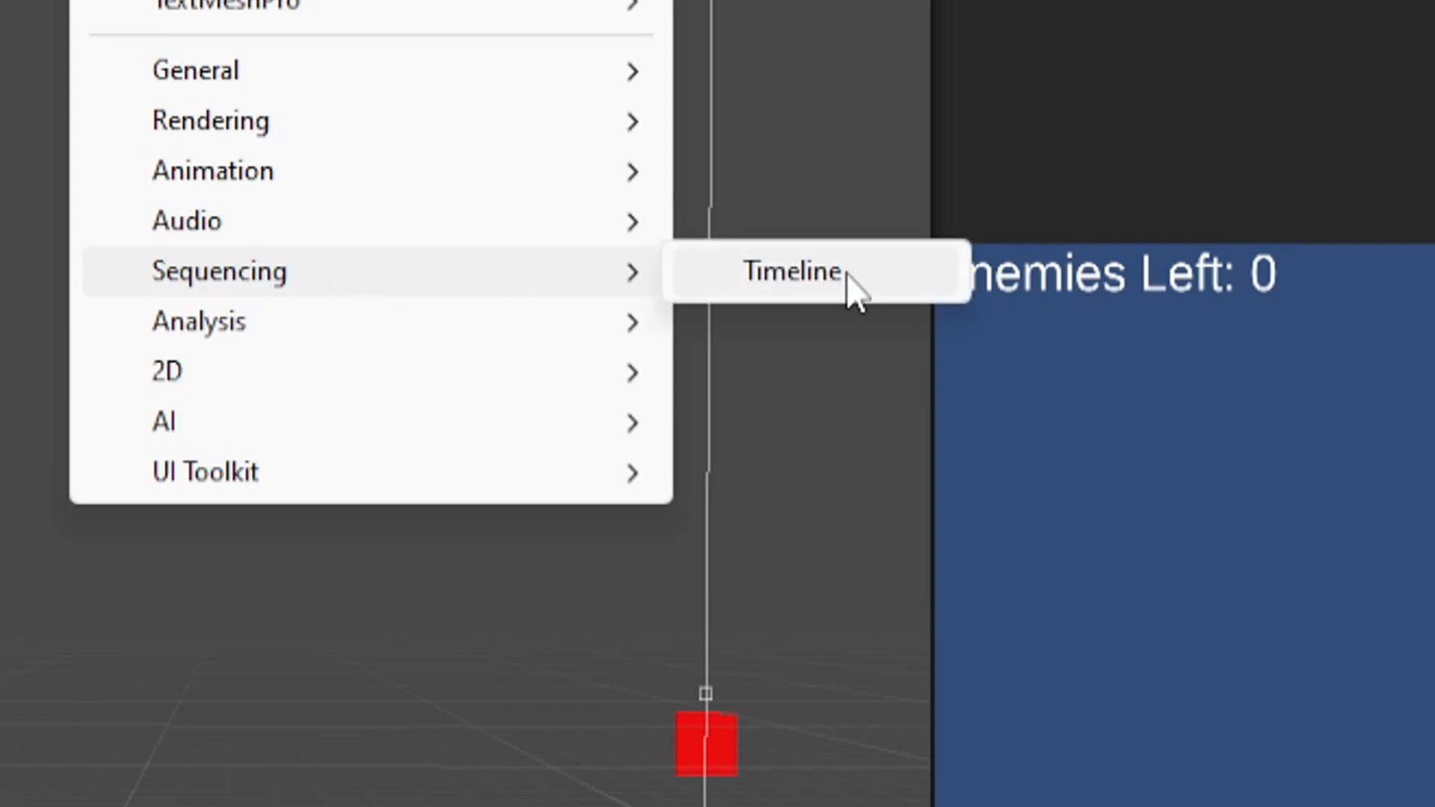
pyautogui.click(848, 276)
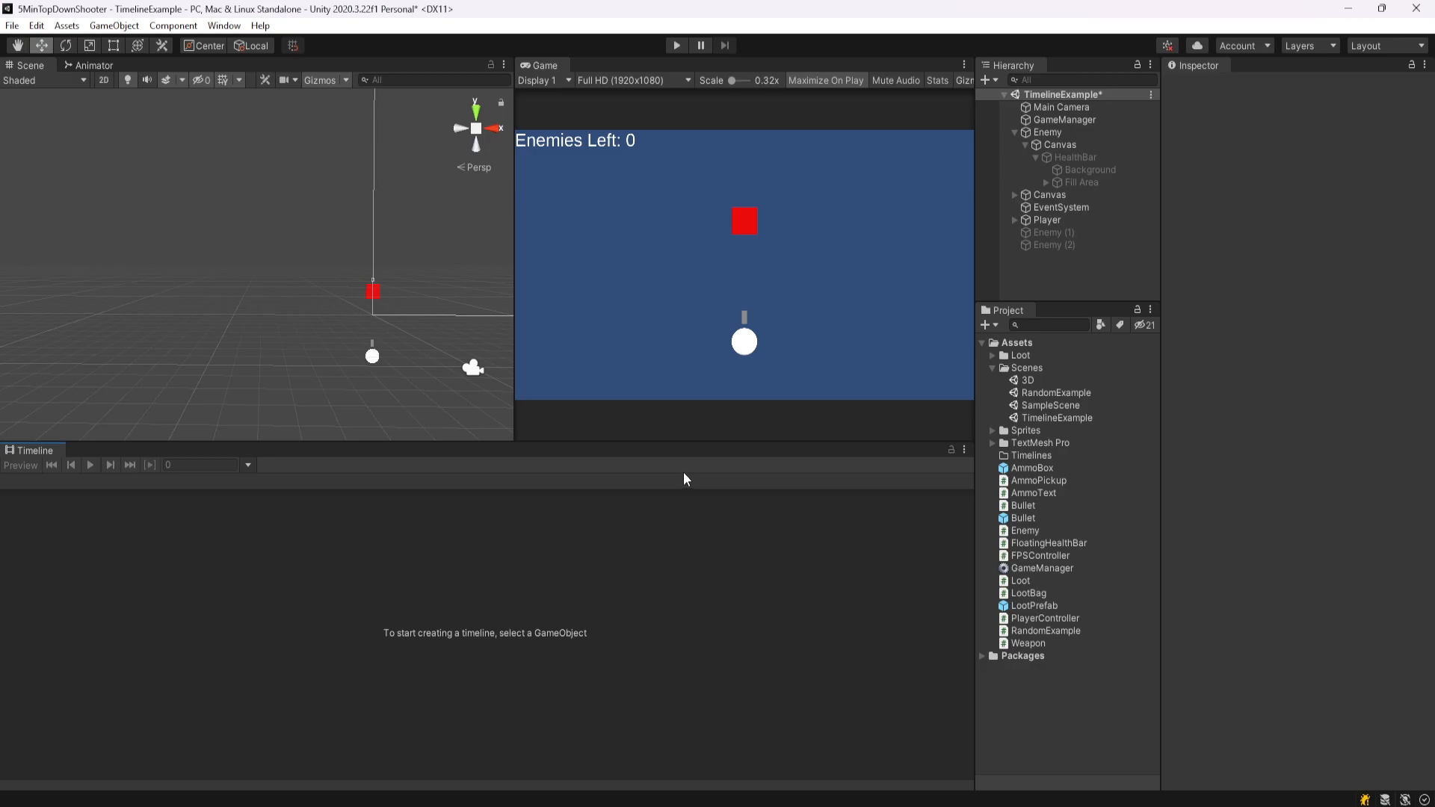
pyautogui.moveTo(1054, 303); pyautogui.dragTo(1068, 445)
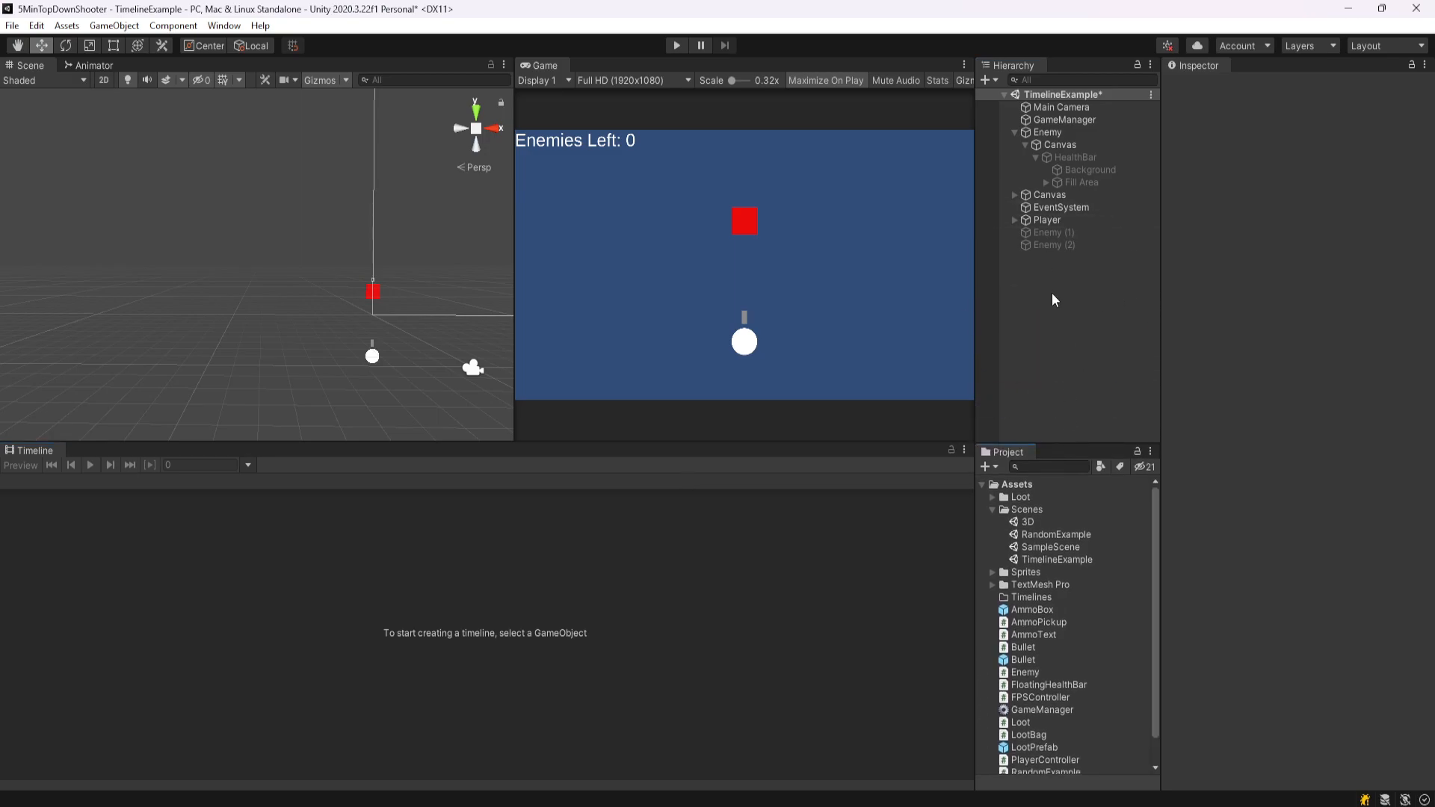
# - Create an empty game object in the scene and name it Timeline
pyautogui.rightClick(1050, 320)
pyautogui.click(1089, 517)
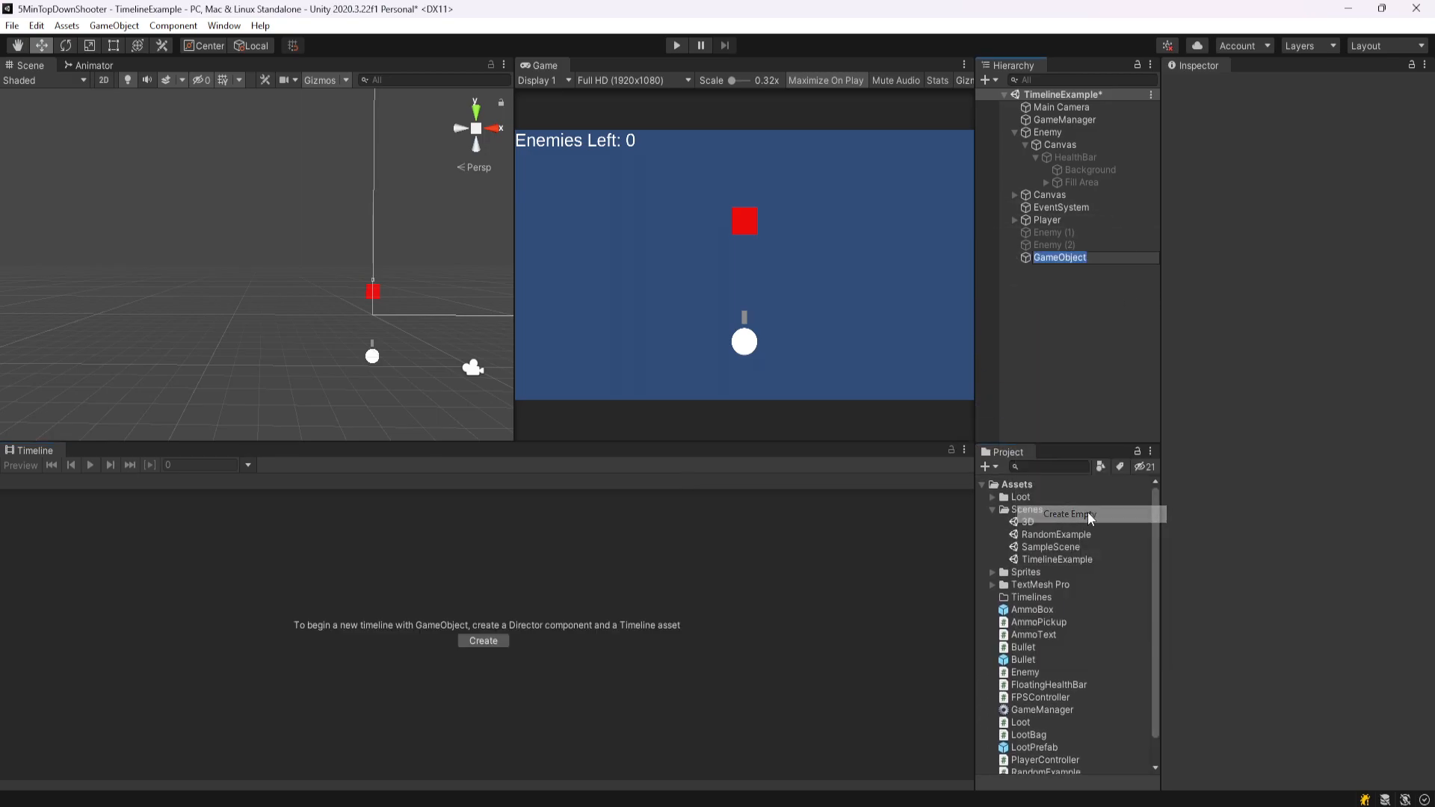
pyautogui.write('Timel')
pyautogui.write('ine')
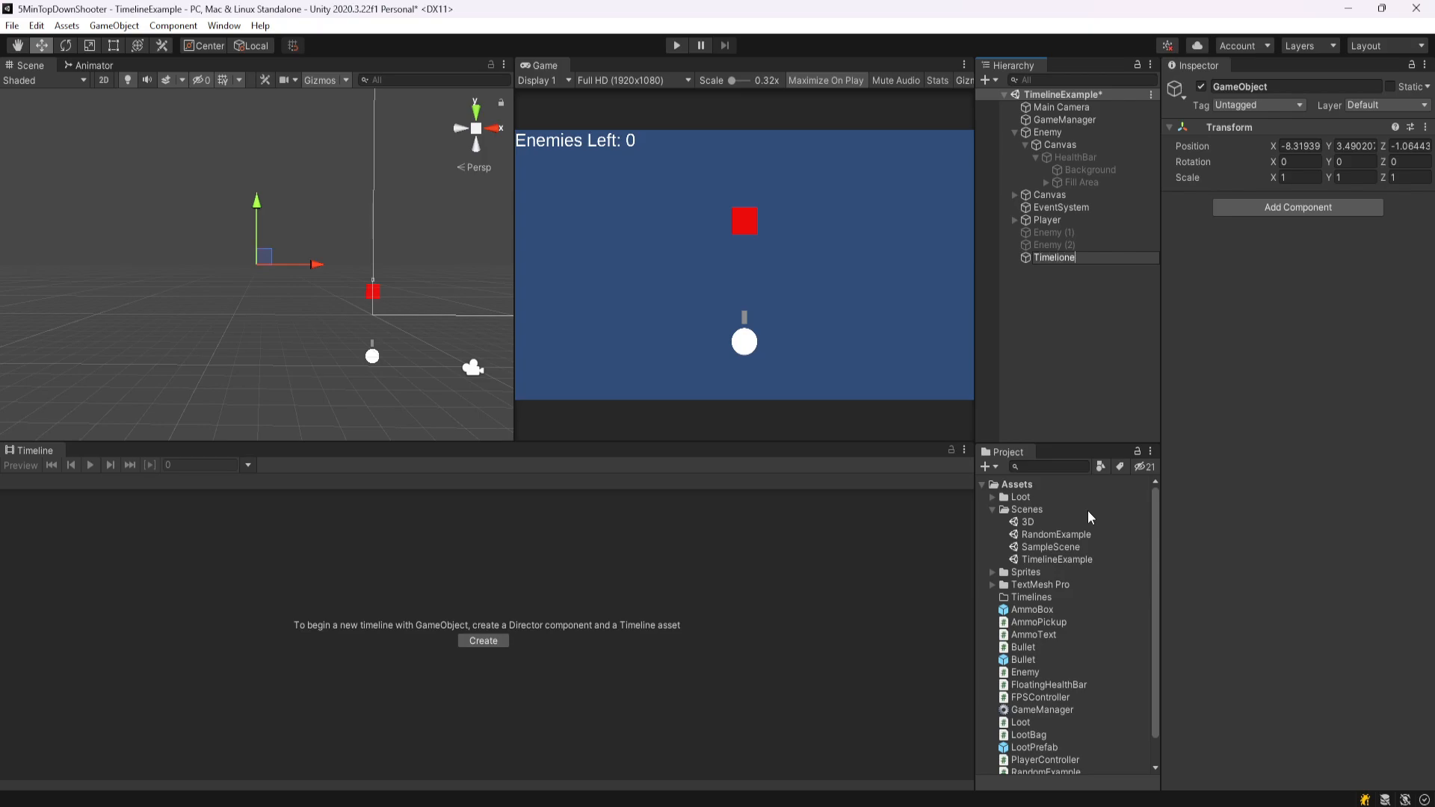
pyautogui.press('Return')
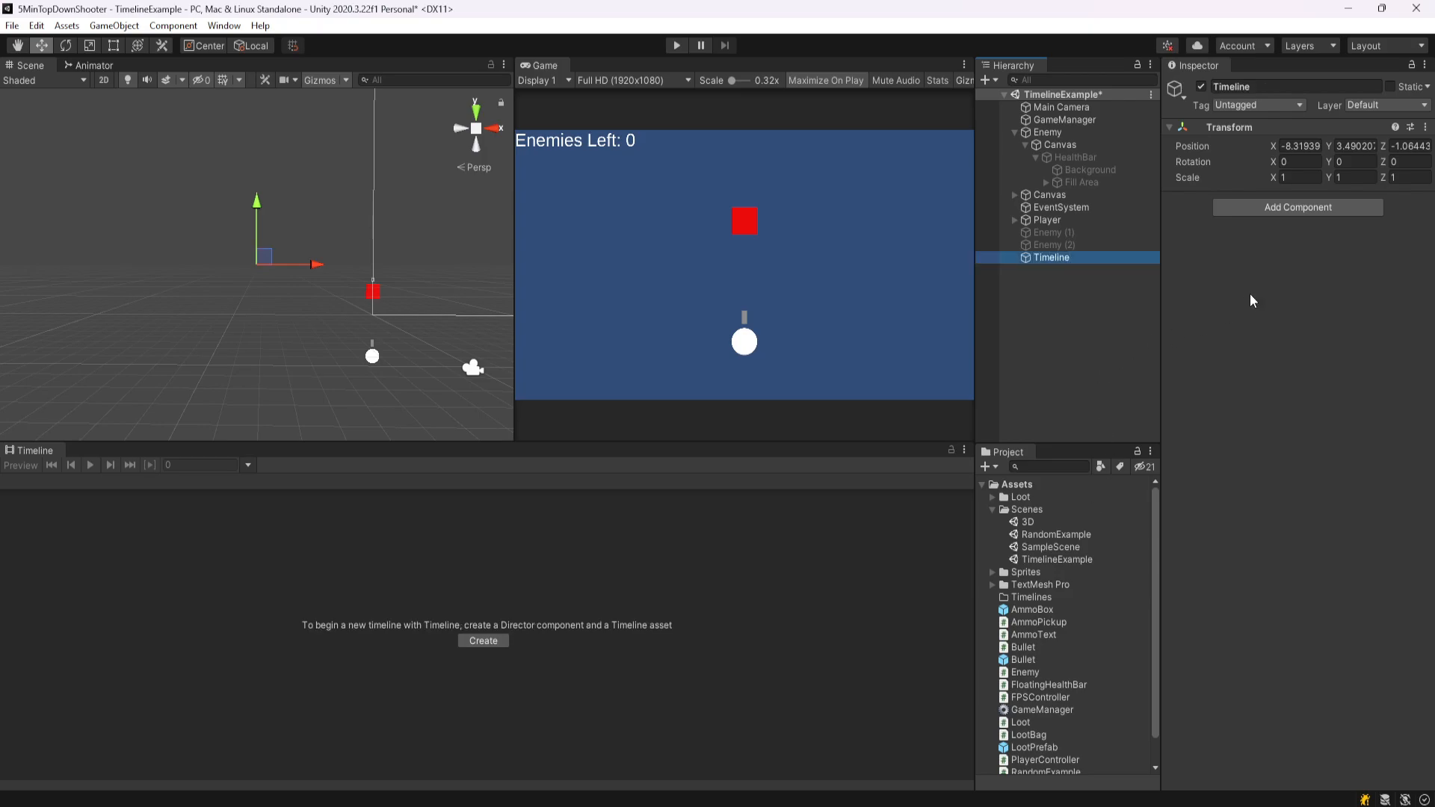
# - Create a Director component and timeline asset for the Timeline object, saving the asset as Cutscene_0 in the Timelines folder
pyautogui.click(1154, 272)
pyautogui.click(1081, 258)
pyautogui.click(498, 641)
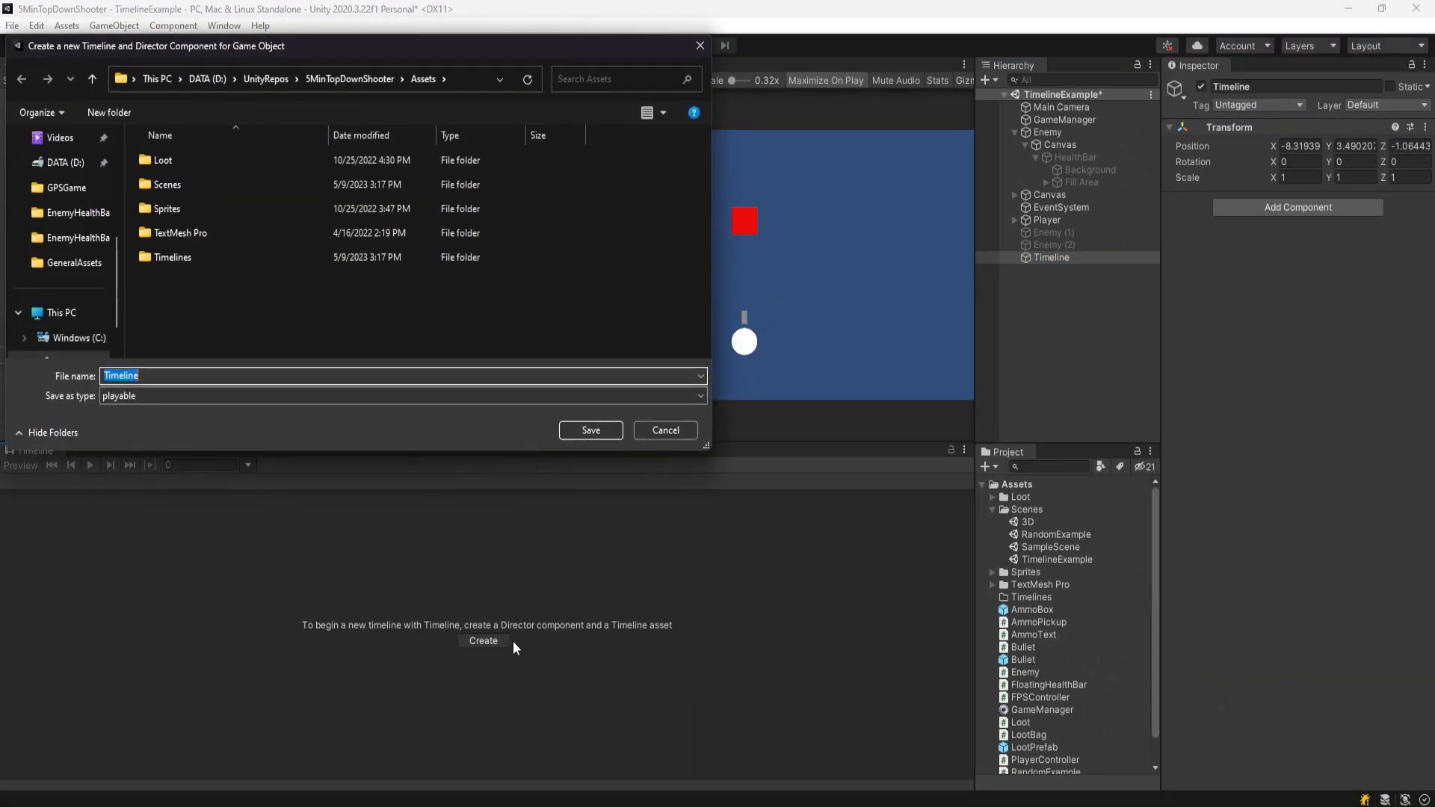
pyautogui.doubleClick(259, 254)
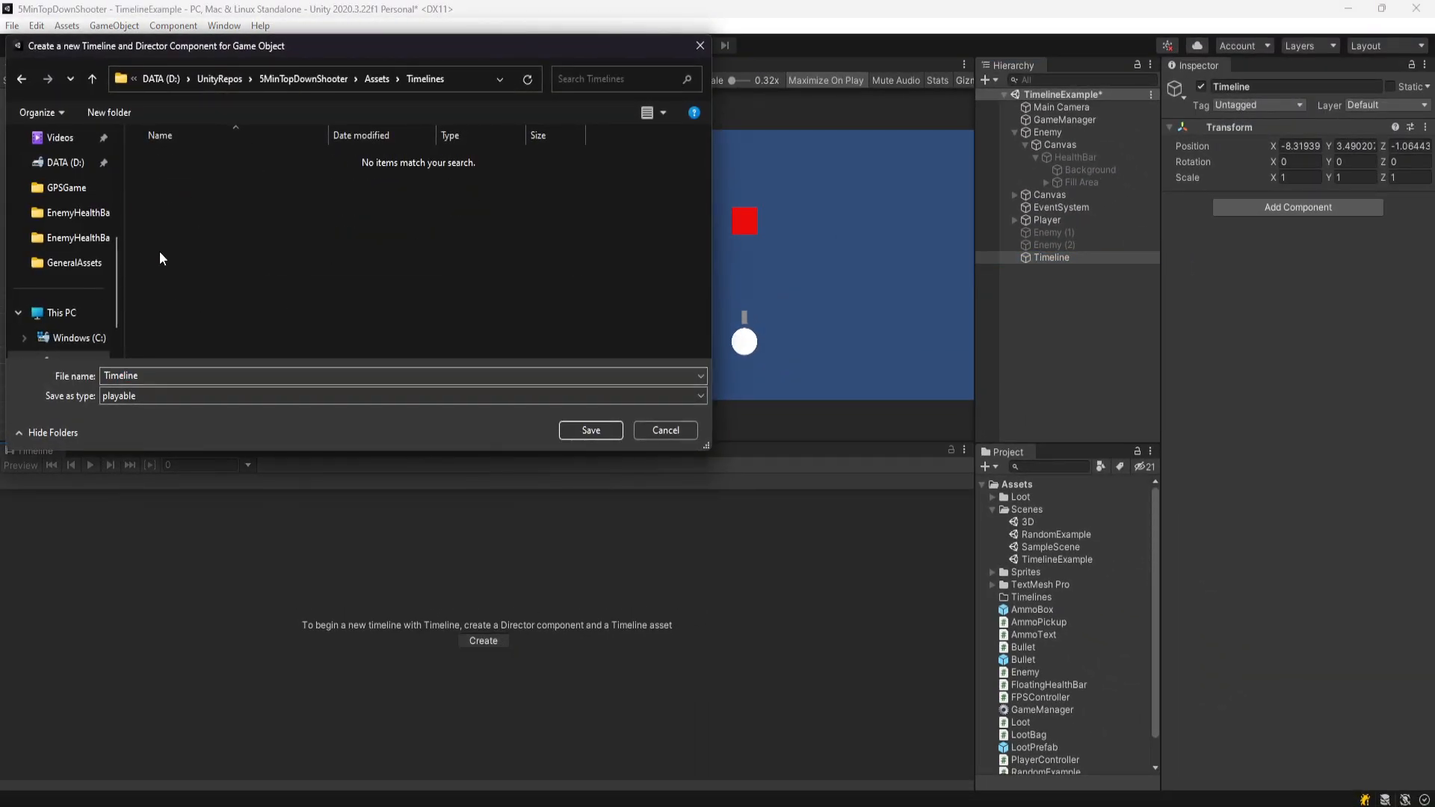
pyautogui.doubleClick(169, 375)
pyautogui.write('Cutscene_0')
pyautogui.press('Return')
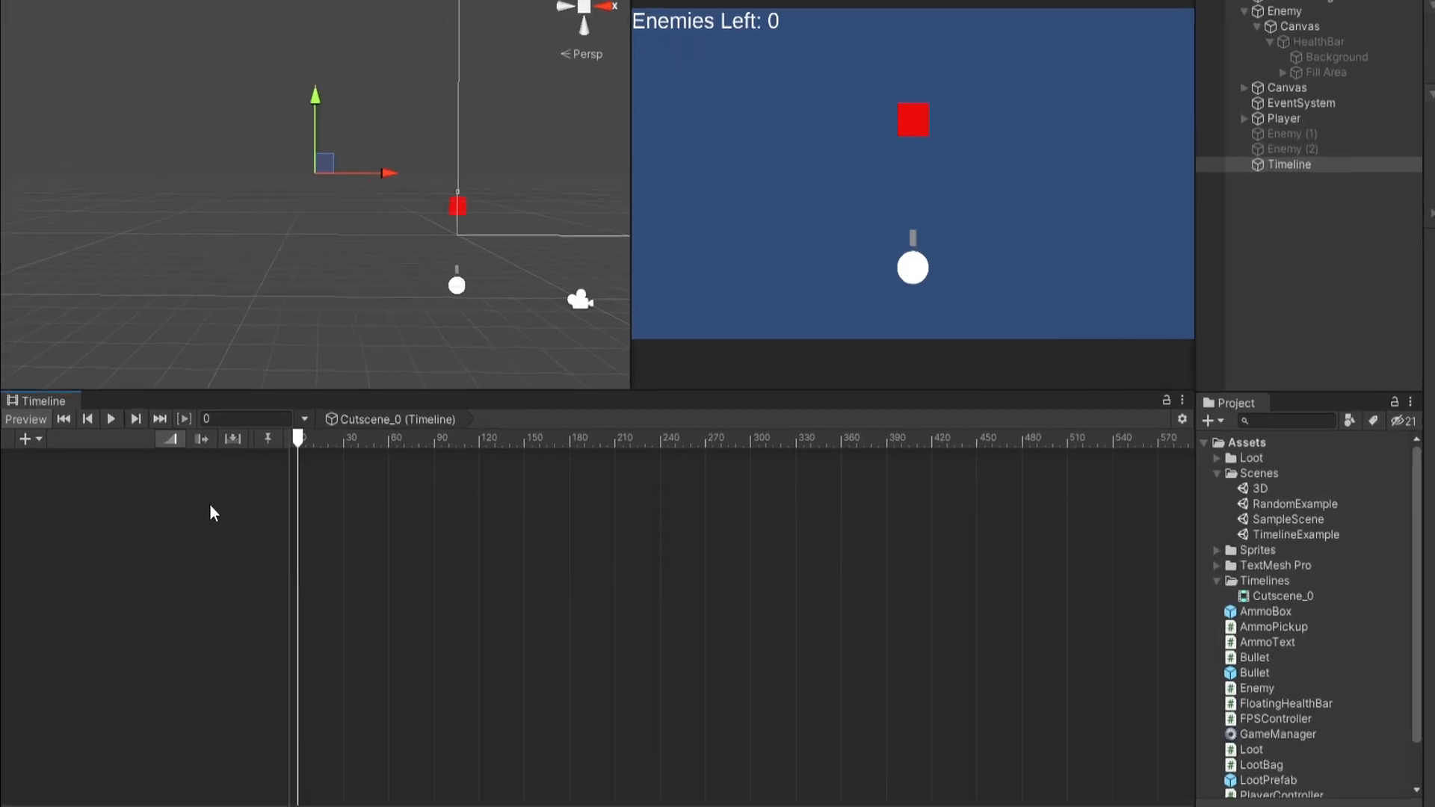
# - Add an Animation Track to Cutscene_0 and bind it to the Player, creating an Animator on that object
pyautogui.rightClick(169, 534)
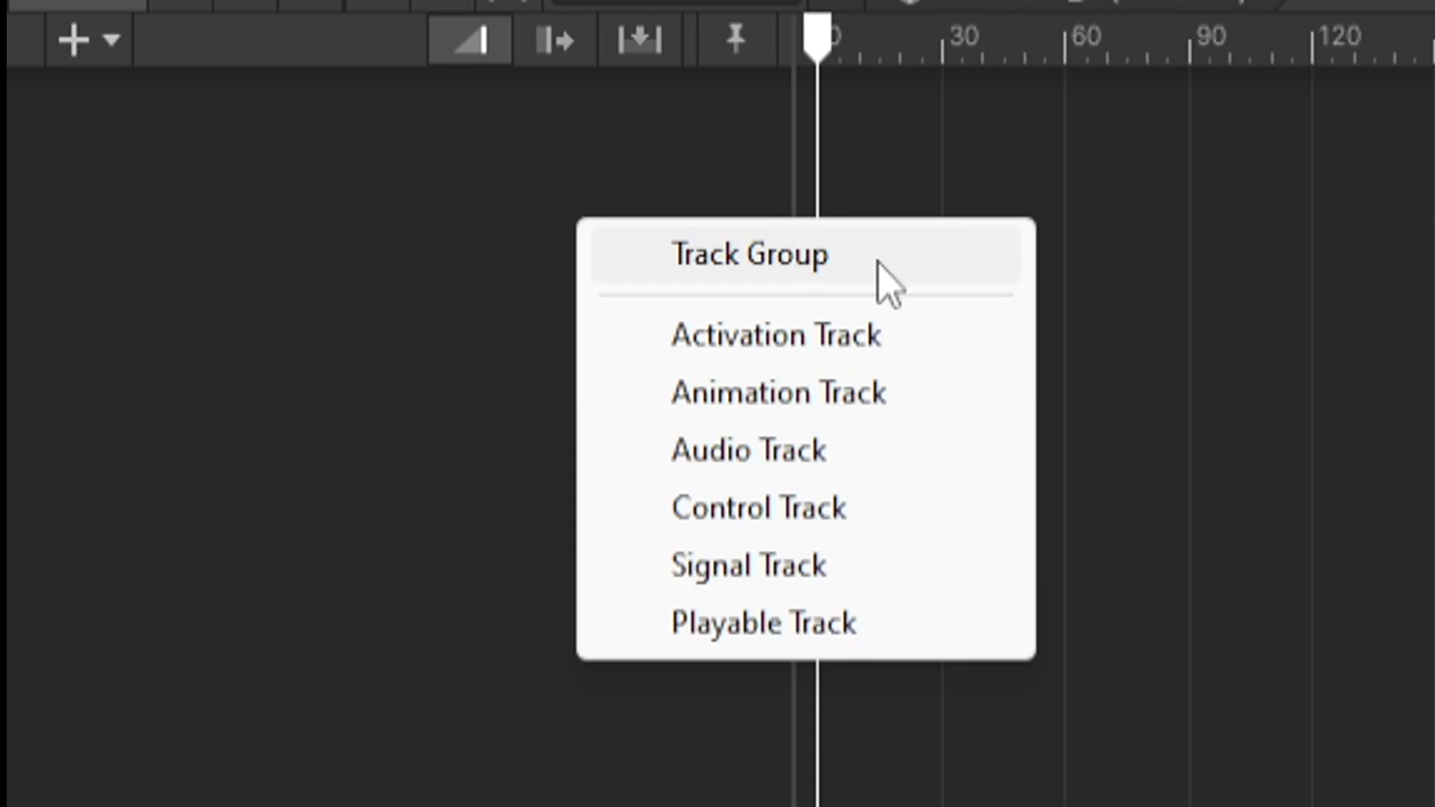
pyautogui.click(879, 382)
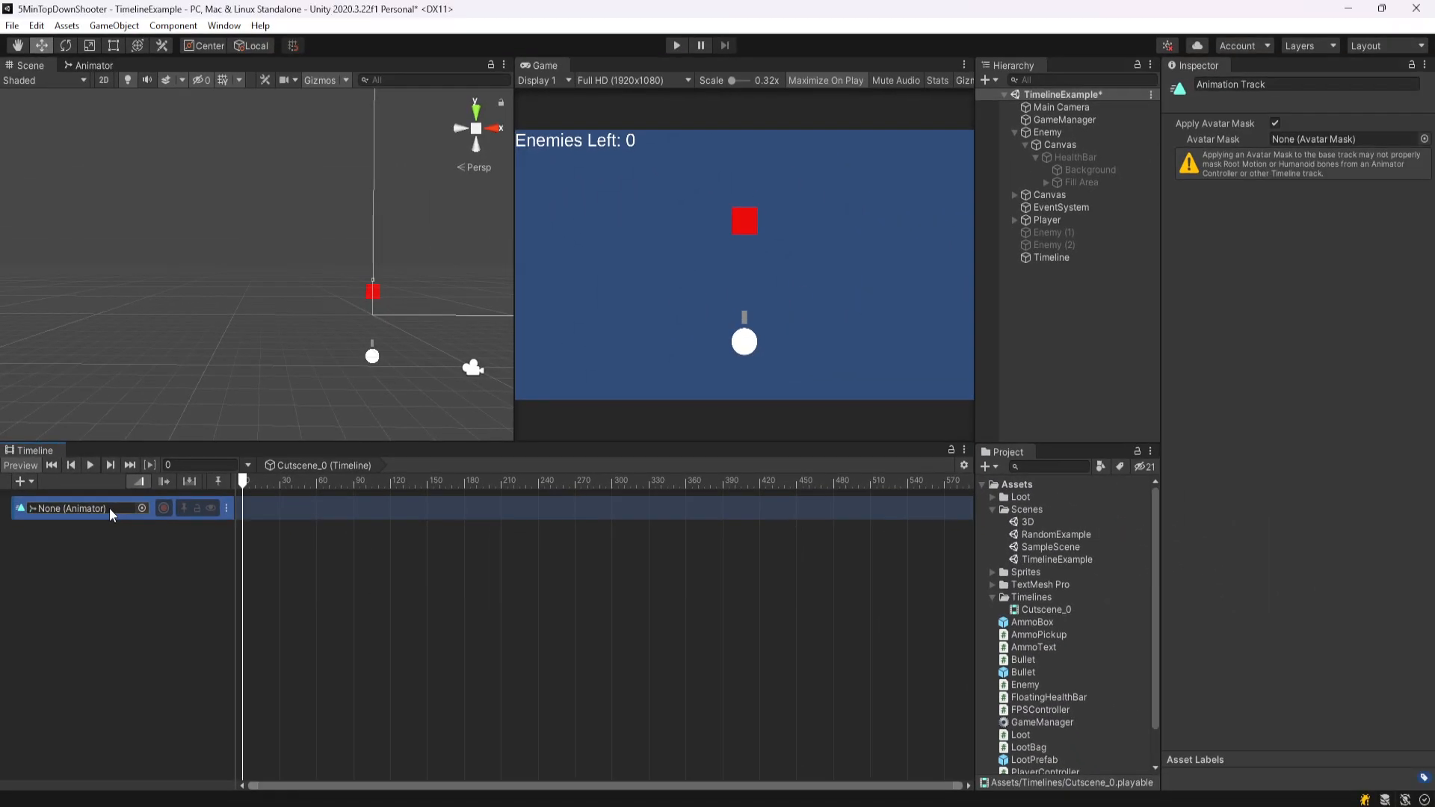
pyautogui.click(1054, 222)
pyautogui.moveTo(1052, 222); pyautogui.dragTo(81, 507)
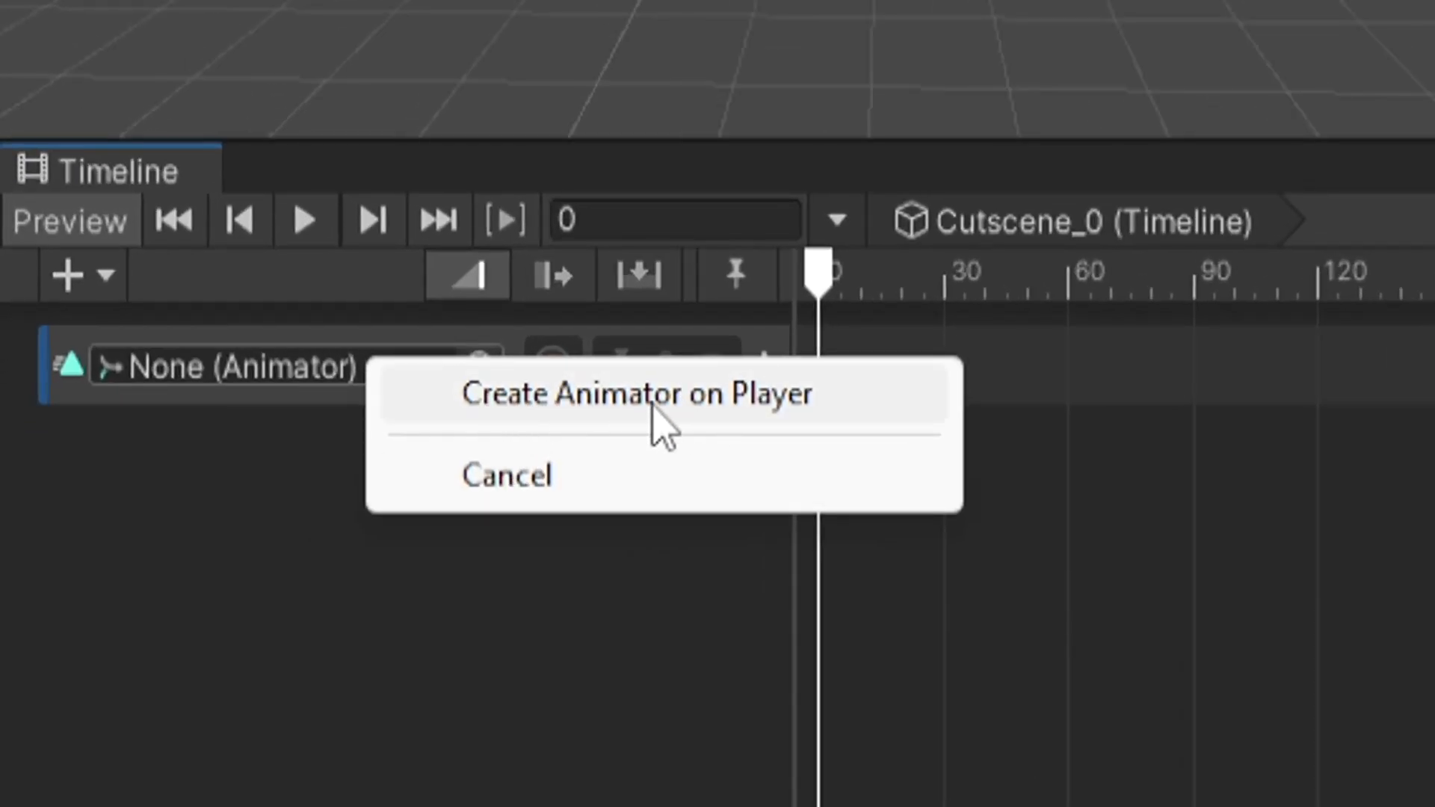
pyautogui.click(729, 407)
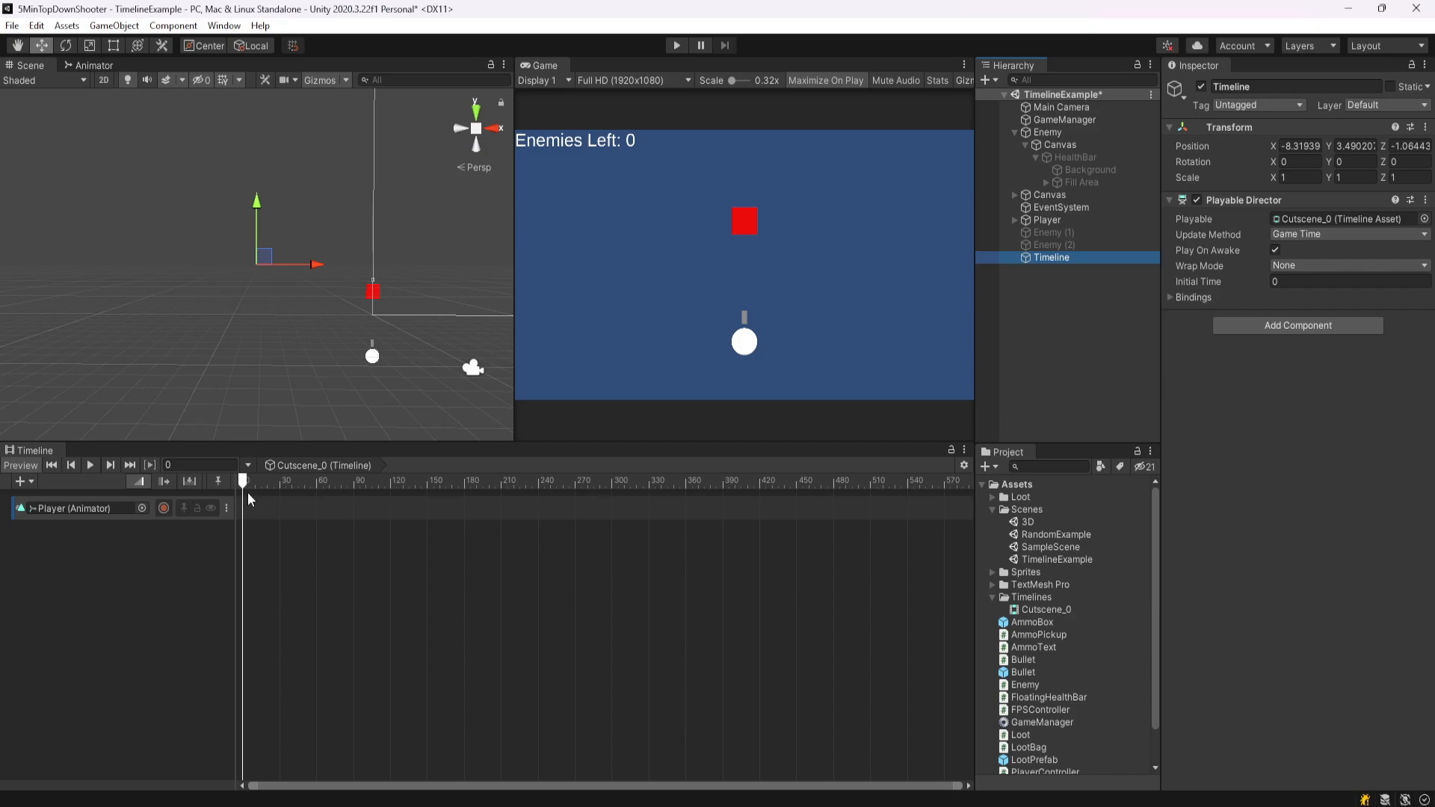
# - Start recording on the Player track at frame 0 and keyframe the Player's Y position at -15
pyautogui.moveTo(243, 482)
pyautogui.mouseDown()
pyautogui.moveTo(493, 482)
pyautogui.moveTo(234, 484)
pyautogui.moveTo(226, 497)
pyautogui.mouseUp()
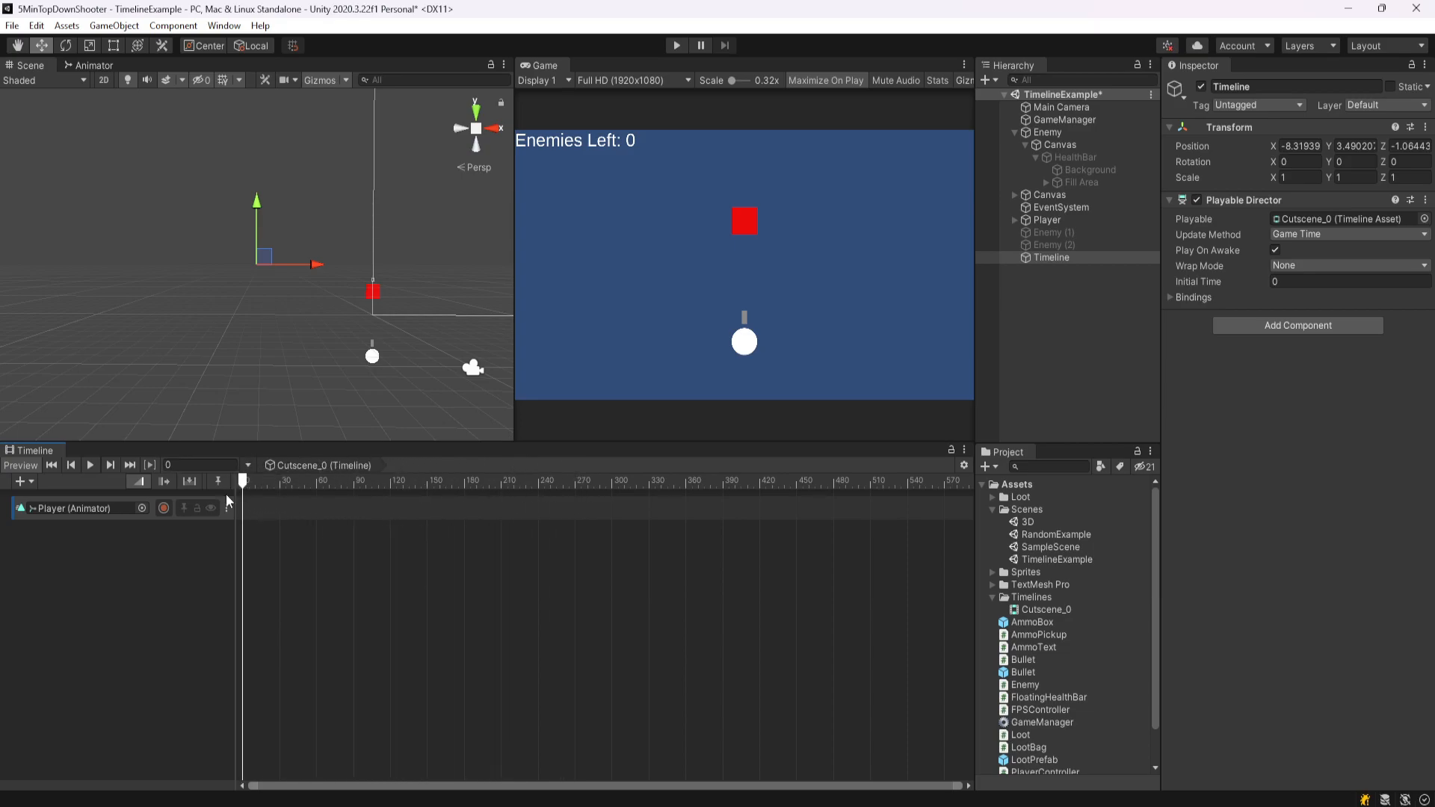
pyautogui.click(163, 508)
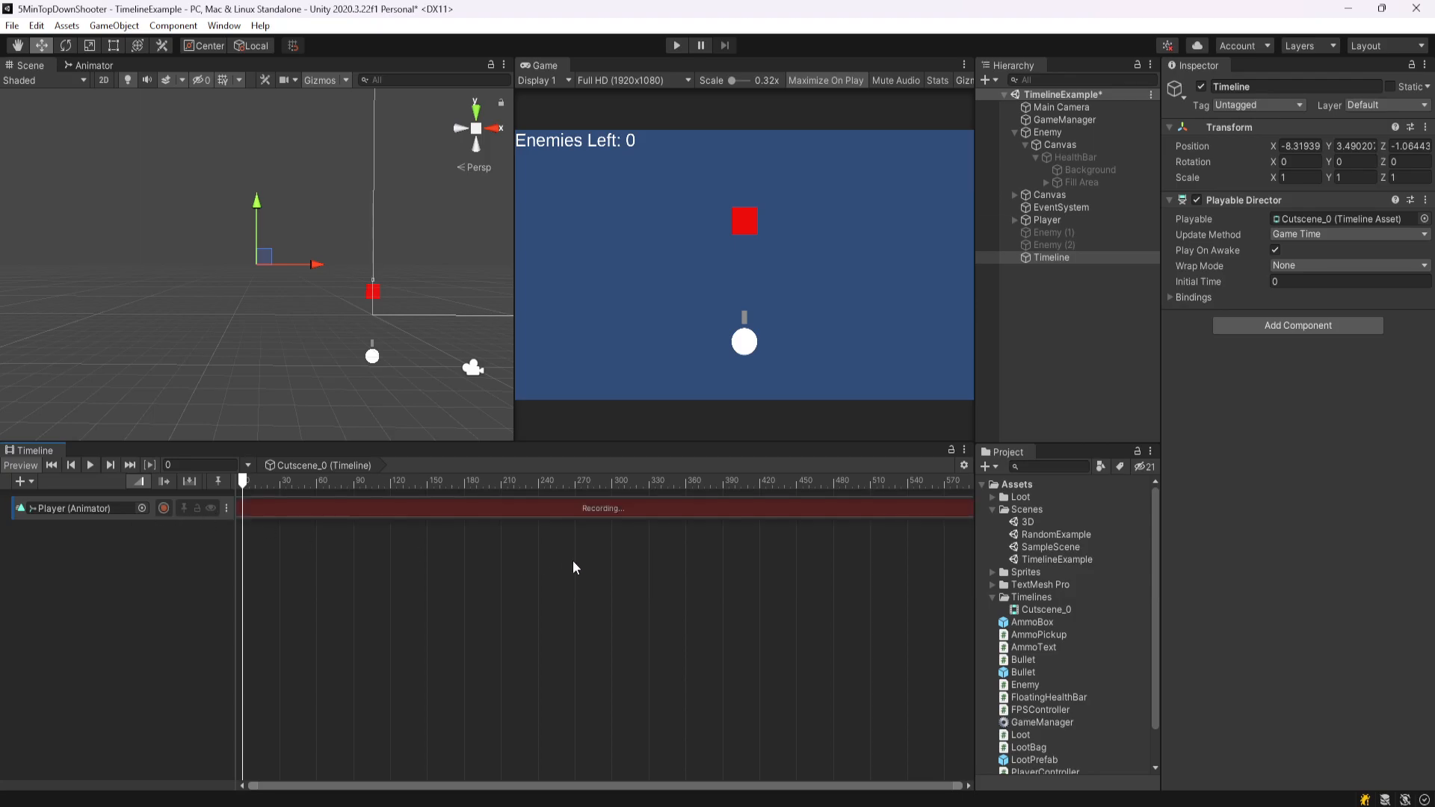
pyautogui.click(1087, 219)
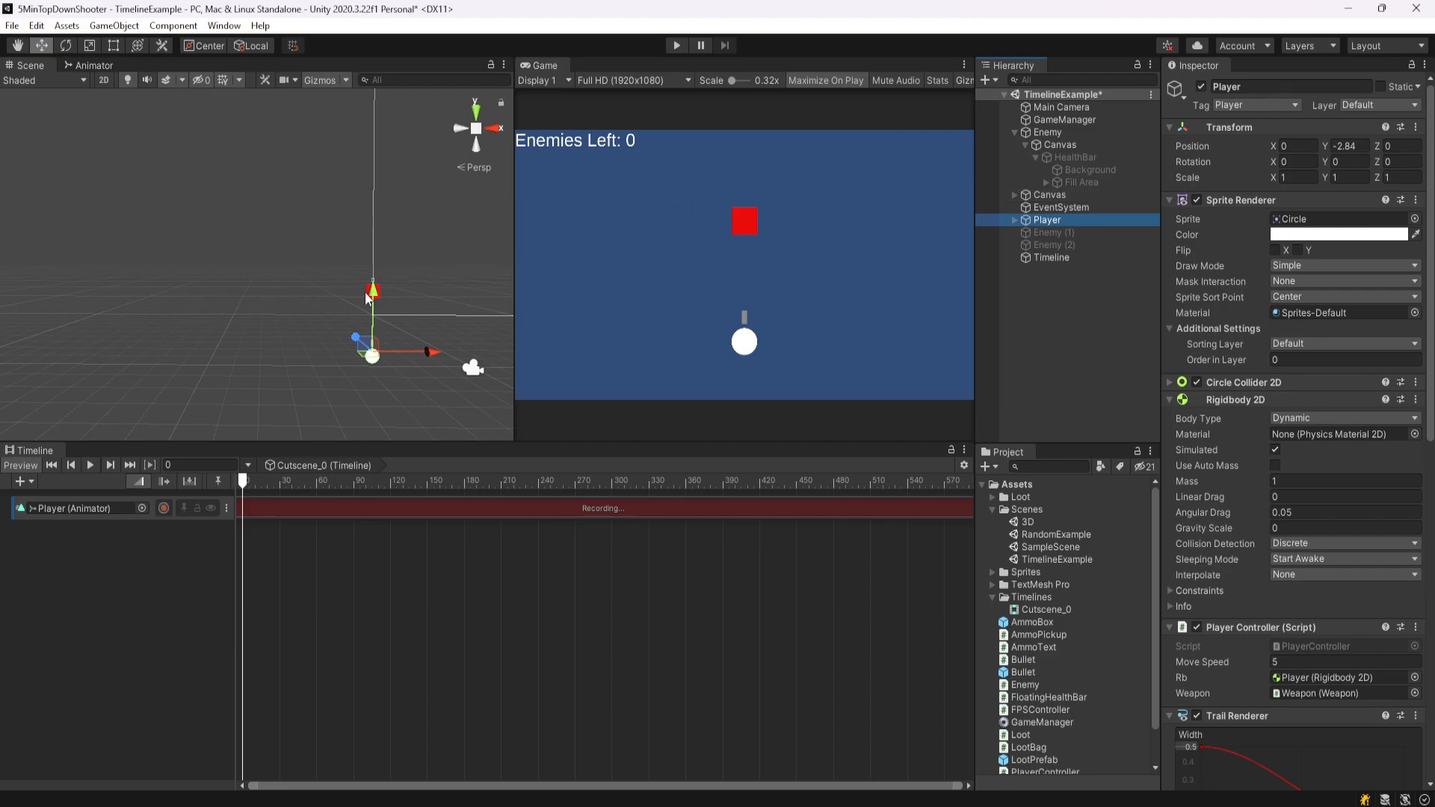
pyautogui.moveTo(374, 293); pyautogui.dragTo(375, 475)
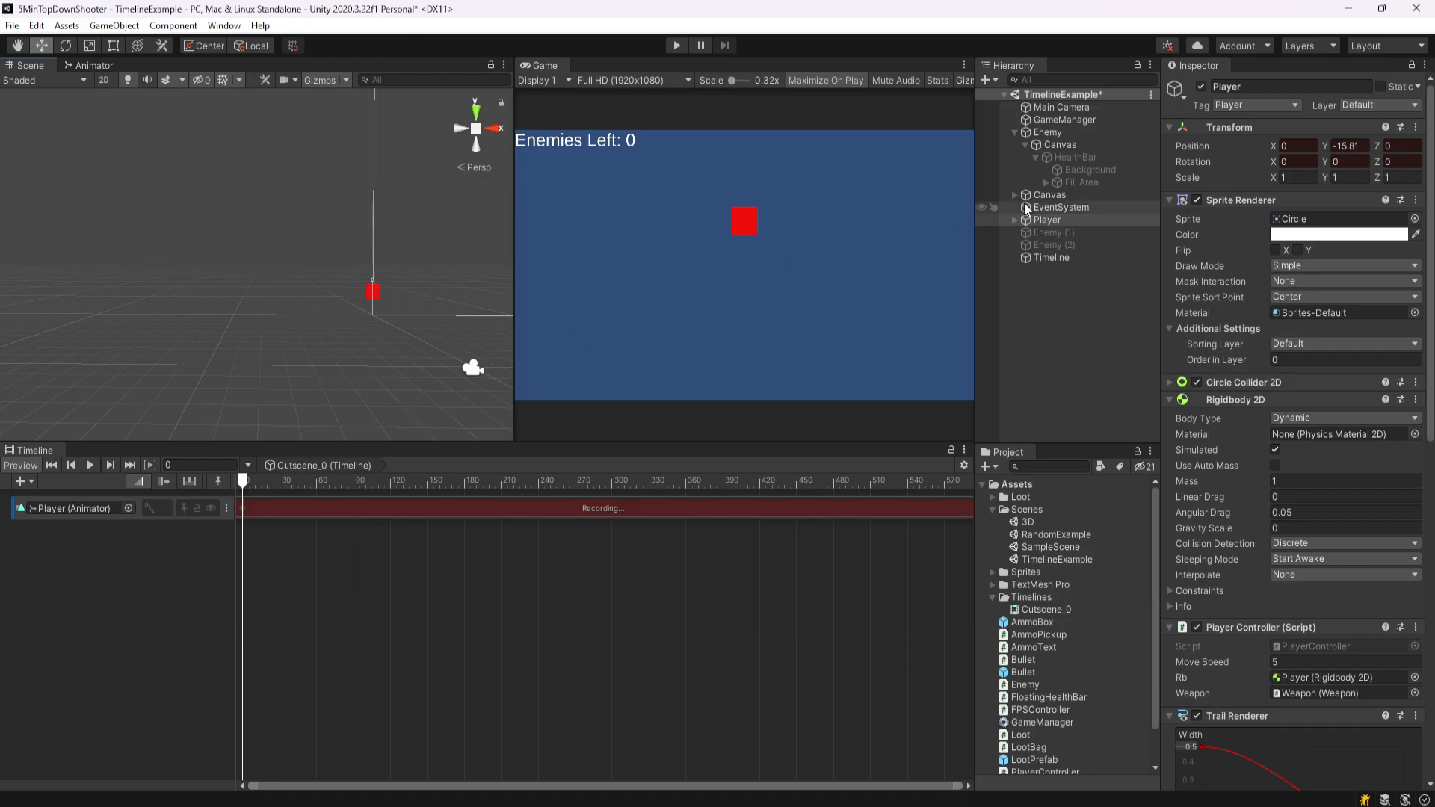
pyautogui.click(1351, 146)
pyautogui.press('BackSpace')
pyautogui.write('-15')
pyautogui.press('Return')
# - Keyframe the Player's Y position at -3 on frame 180 and stop recording
pyautogui.click(465, 481)
pyautogui.click(1357, 147)
pyautogui.write('-3')
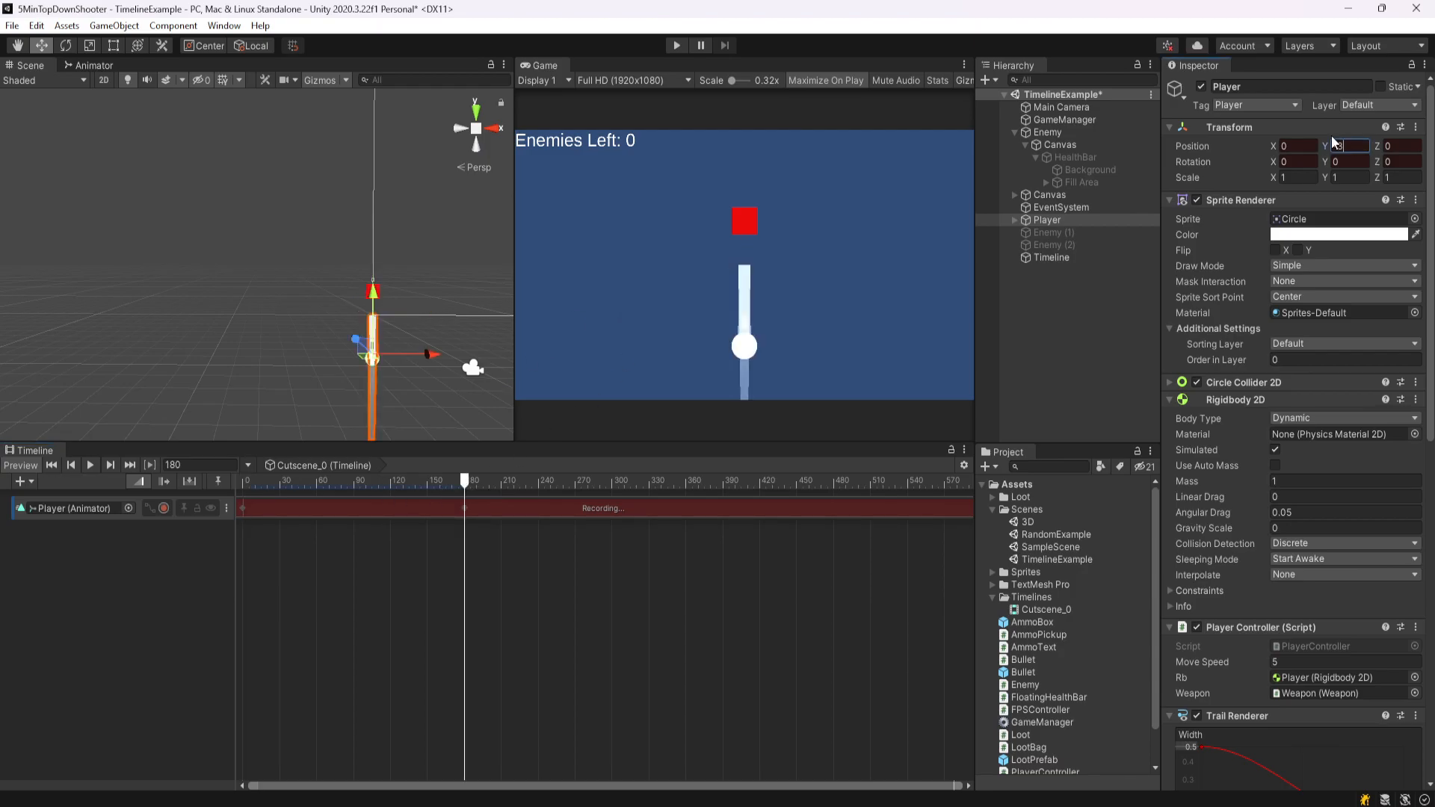
pyautogui.click(164, 508)
# - Preview the Player's recorded movement by scrubbing between its two keyframes and playing the timeline from the start
pyautogui.click(271, 482)
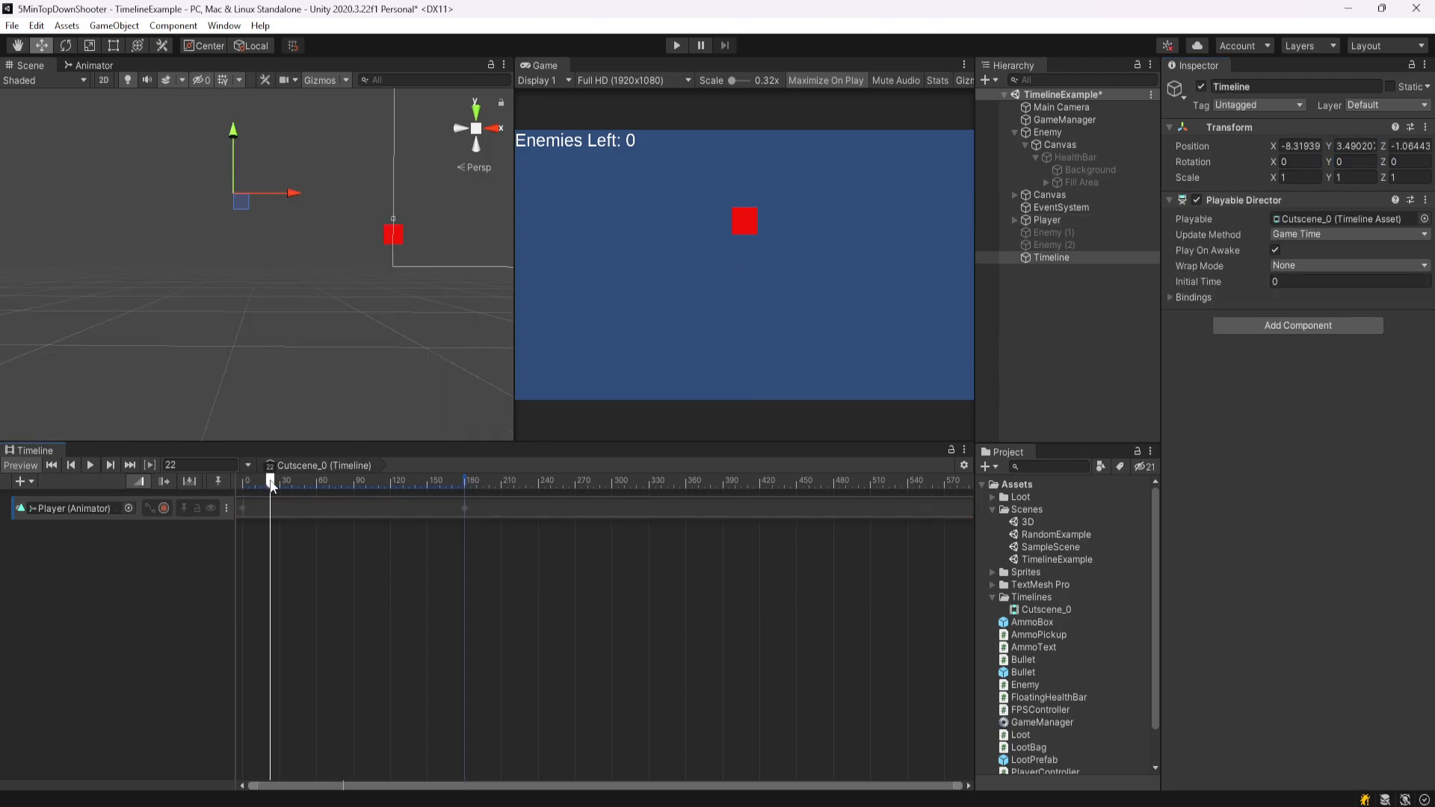
pyautogui.click(242, 482)
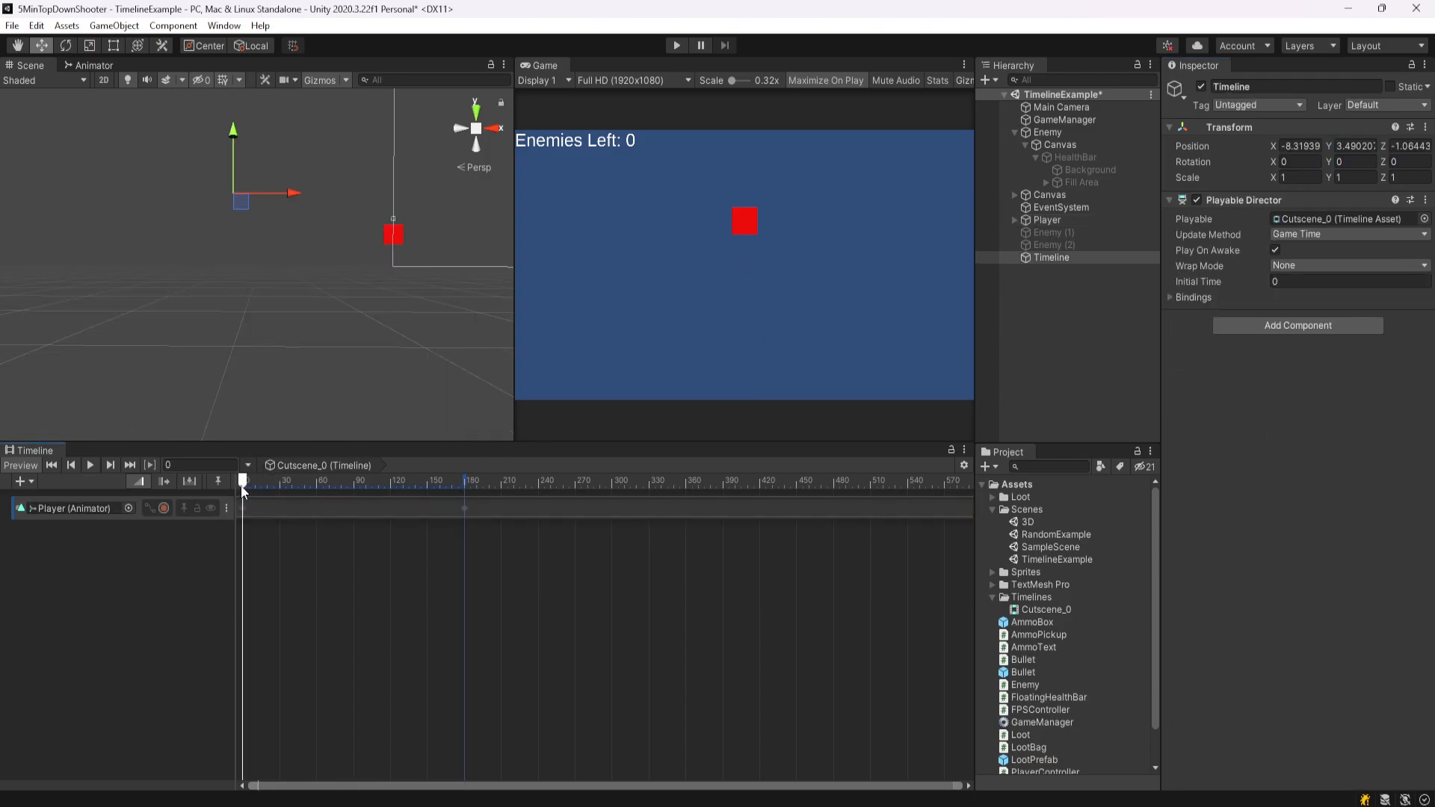
pyautogui.click(467, 485)
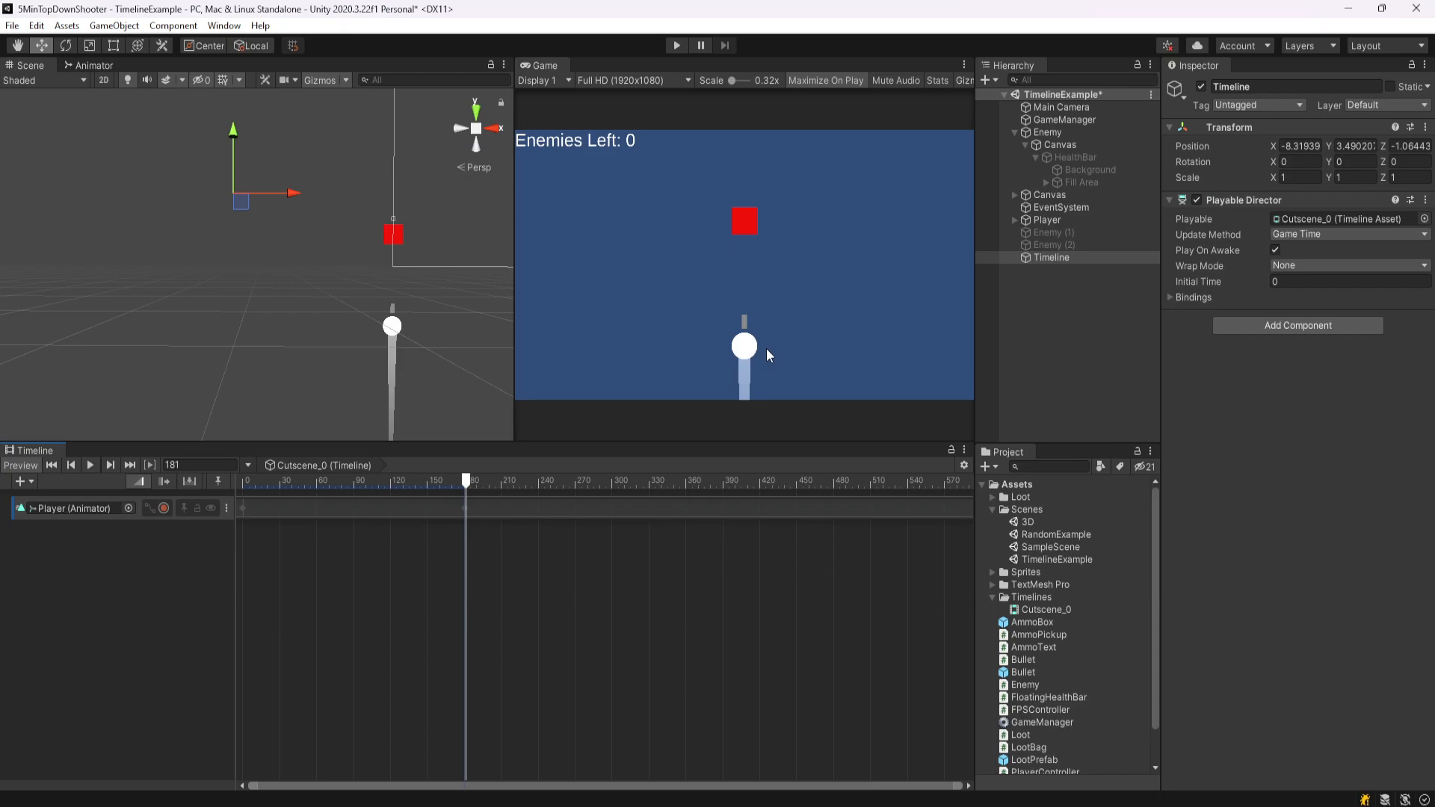
pyautogui.click(246, 484)
pyautogui.click(90, 466)
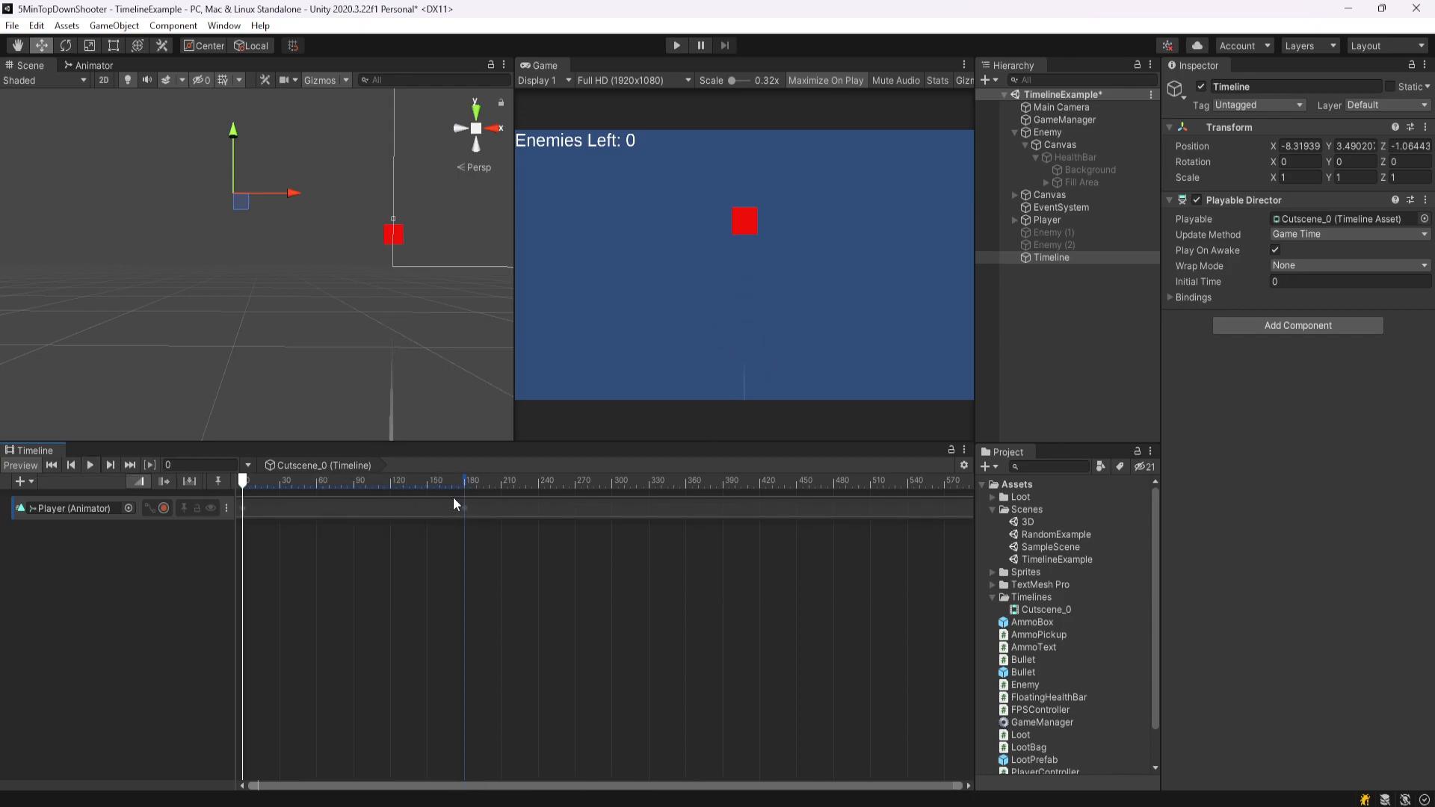
# - Switch the timeline ruler's units from frames to seconds
pyautogui.scroll(-4, 453, 496)
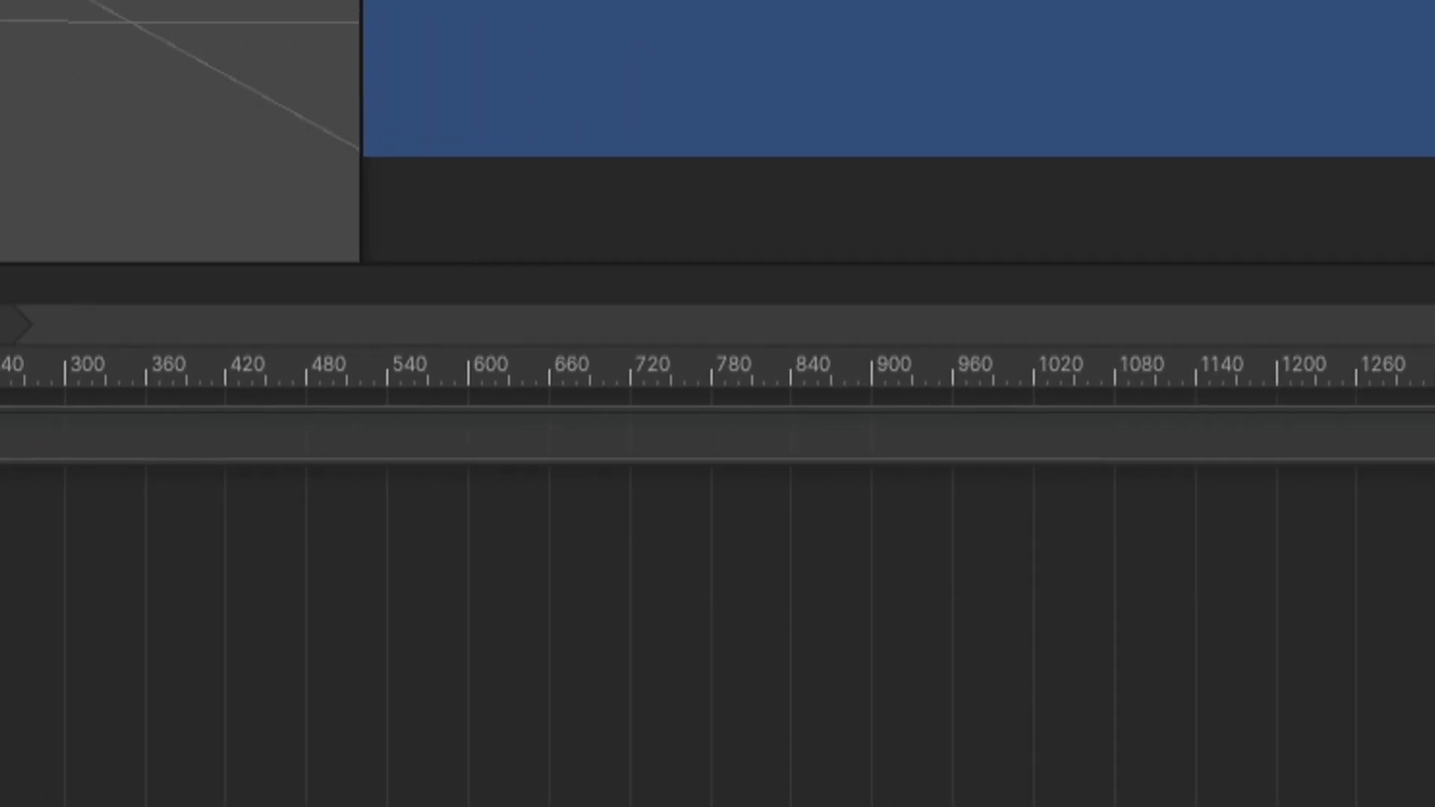
pyautogui.click(558, 329)
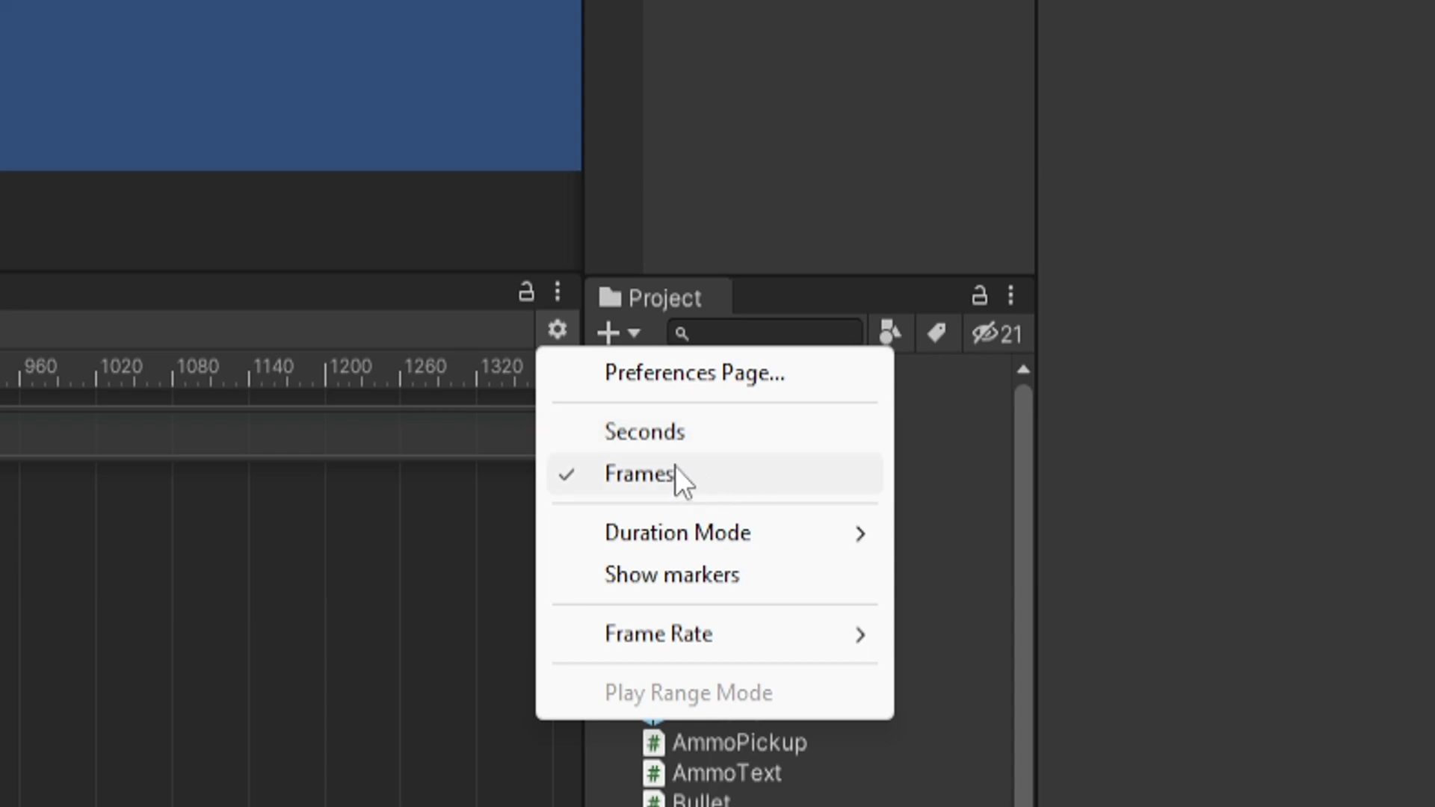
pyautogui.click(680, 433)
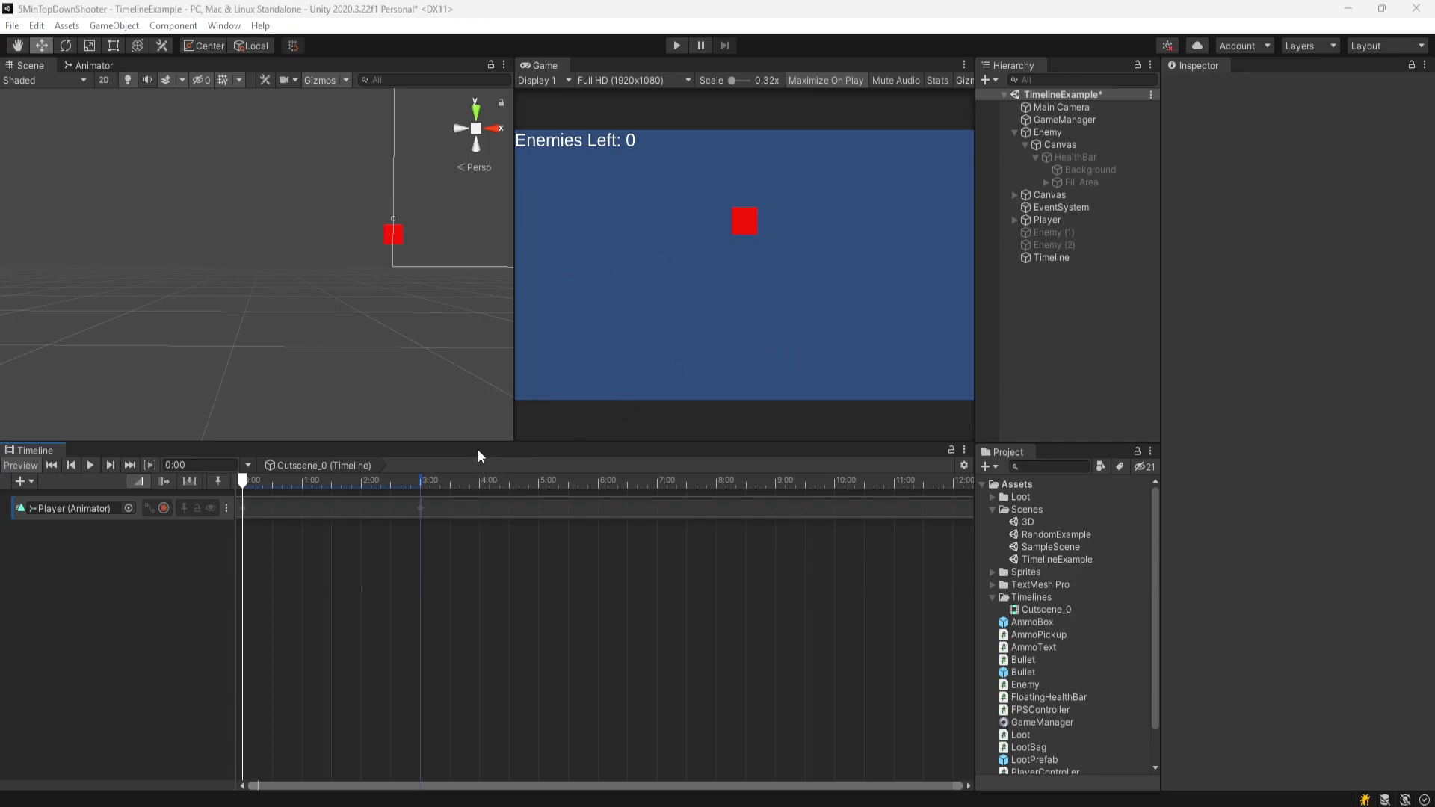
# - Return the playhead to the start and convert the Player's animation track to a clip track
pyautogui.click(420, 502)
pyautogui.moveTo(420, 484); pyautogui.dragTo(230, 484)
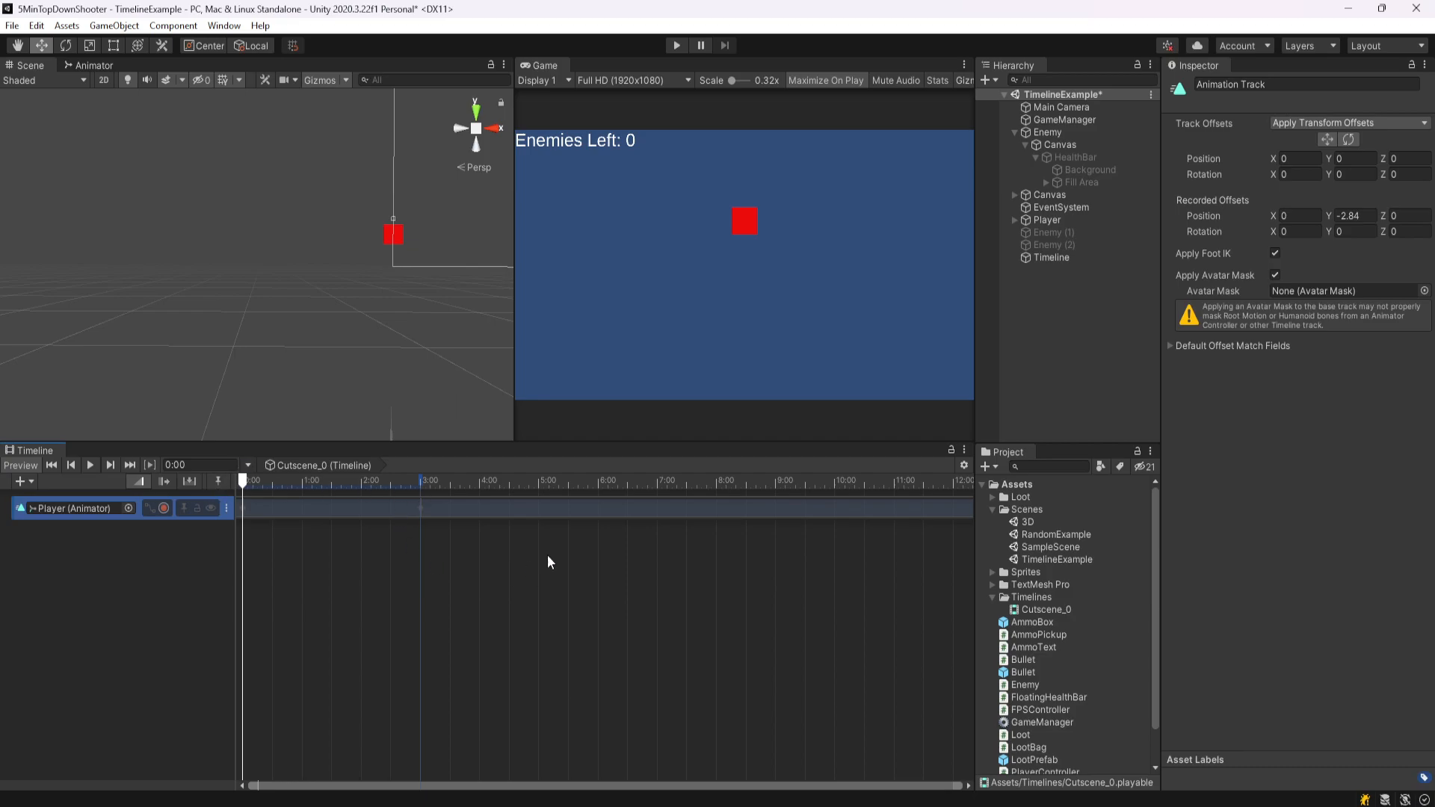
pyautogui.rightClick(356, 512)
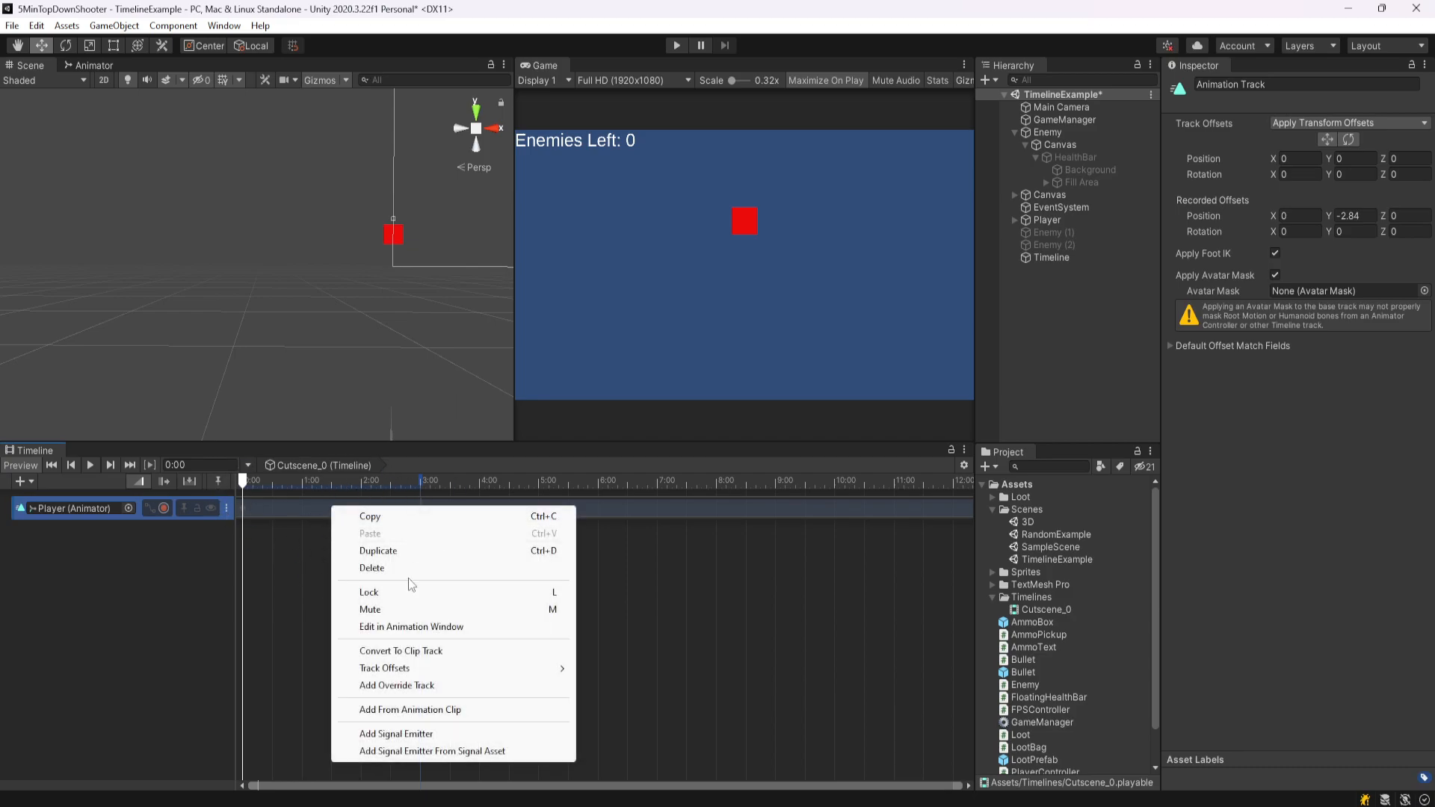
pyautogui.click(412, 653)
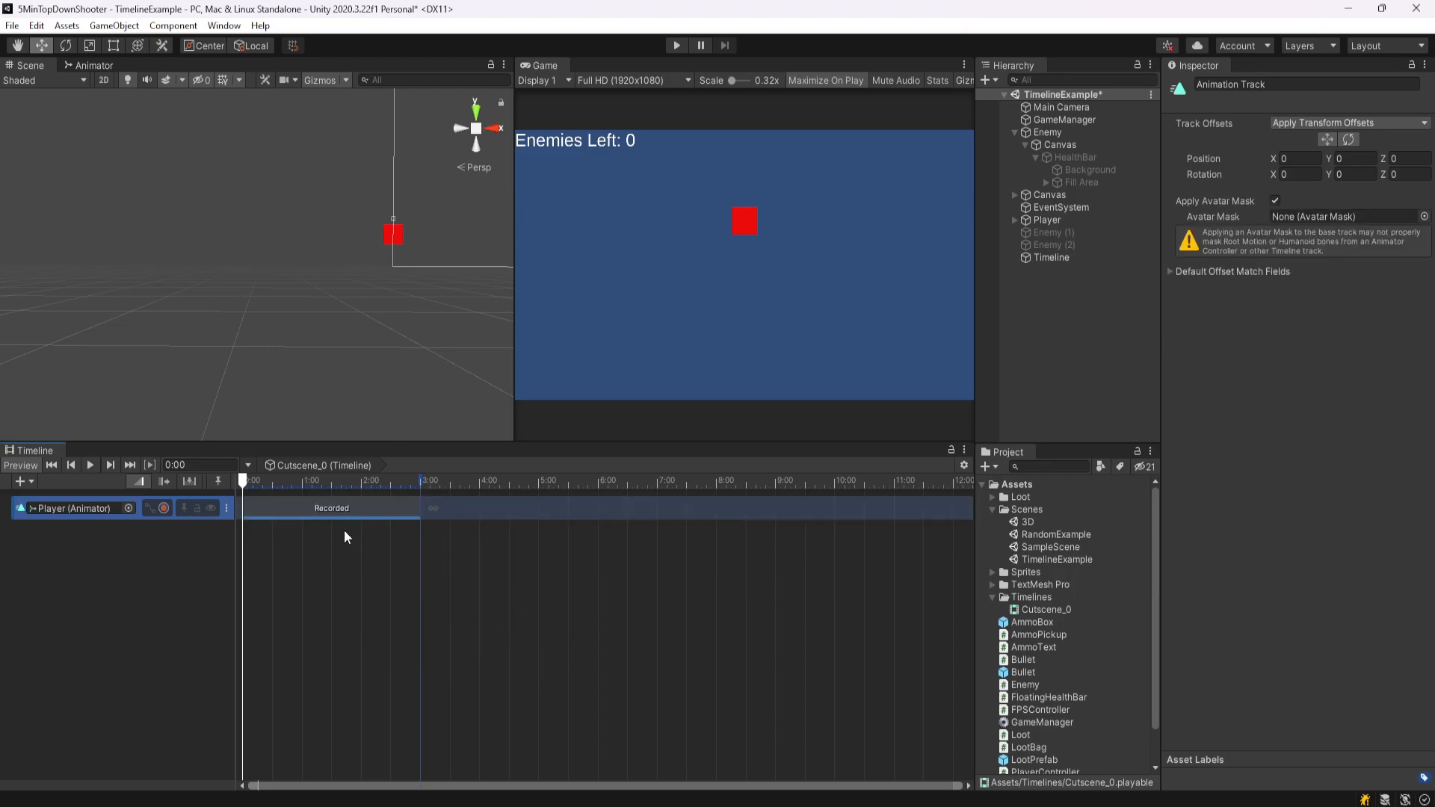
pyautogui.scroll(3, 333, 508)
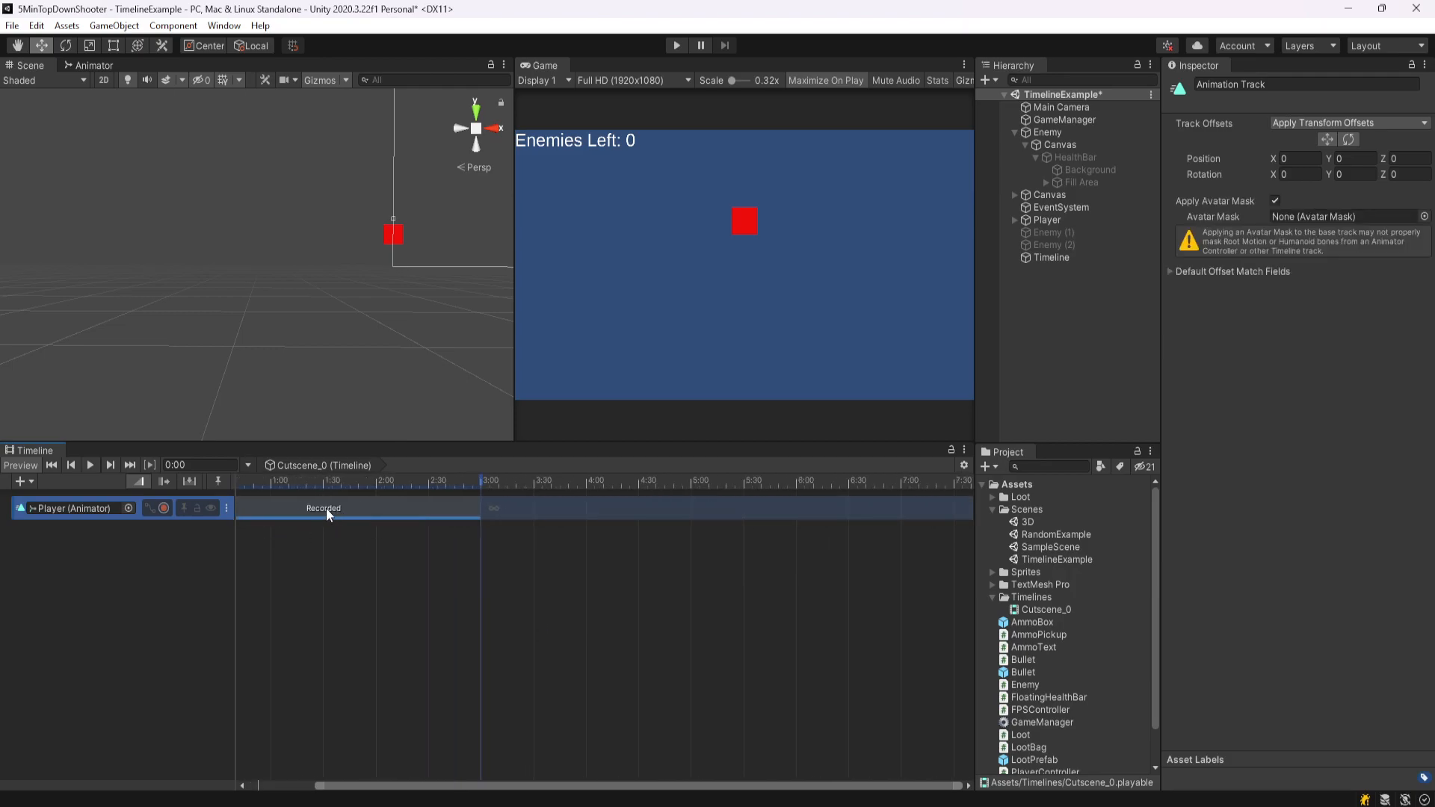
# - Rename the Player track's recorded clip as PlayerEntrance
pyautogui.click(326, 508)
pyautogui.click(1266, 84)
pyautogui.write('PlayerEntr')
pyautogui.write('ance')
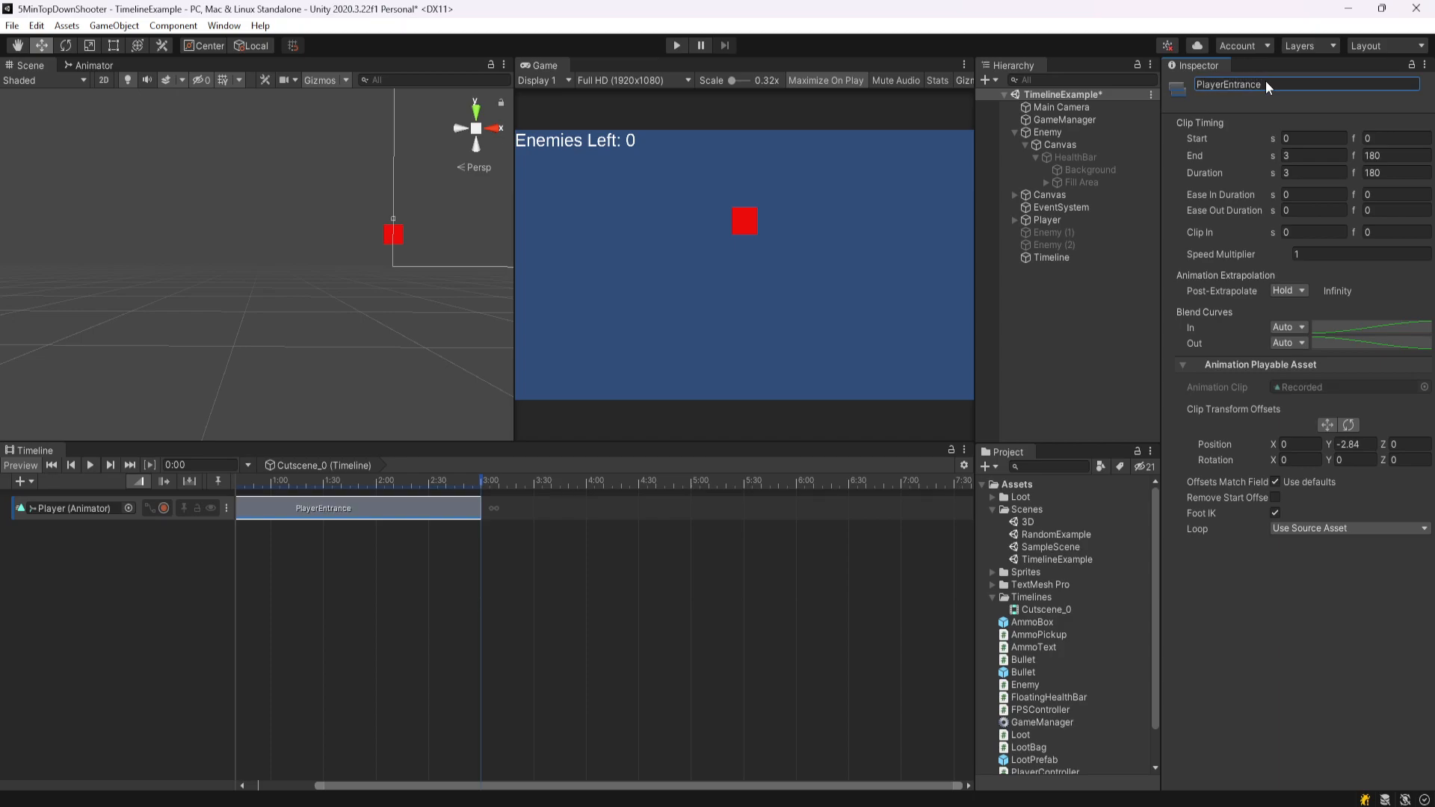
# - Shift the PlayerEntrance clip to start at 1 second, preview the timeline, and move the clip on to about 1.38 seconds
pyautogui.moveTo(391, 501); pyautogui.dragTo(541, 518)
pyautogui.moveTo(397, 511); pyautogui.dragTo(429, 513)
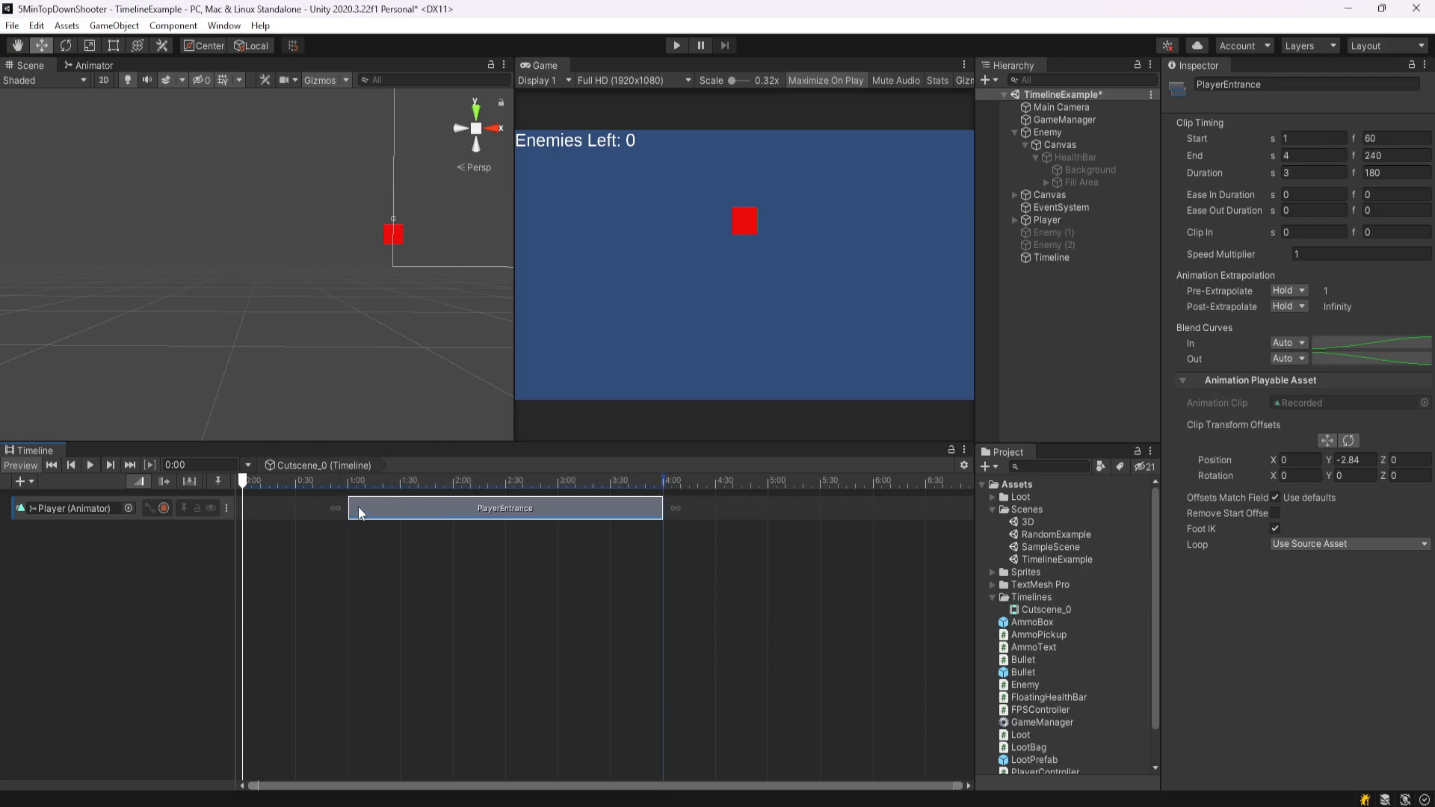
pyautogui.click(93, 466)
pyautogui.moveTo(471, 508); pyautogui.dragTo(511, 513)
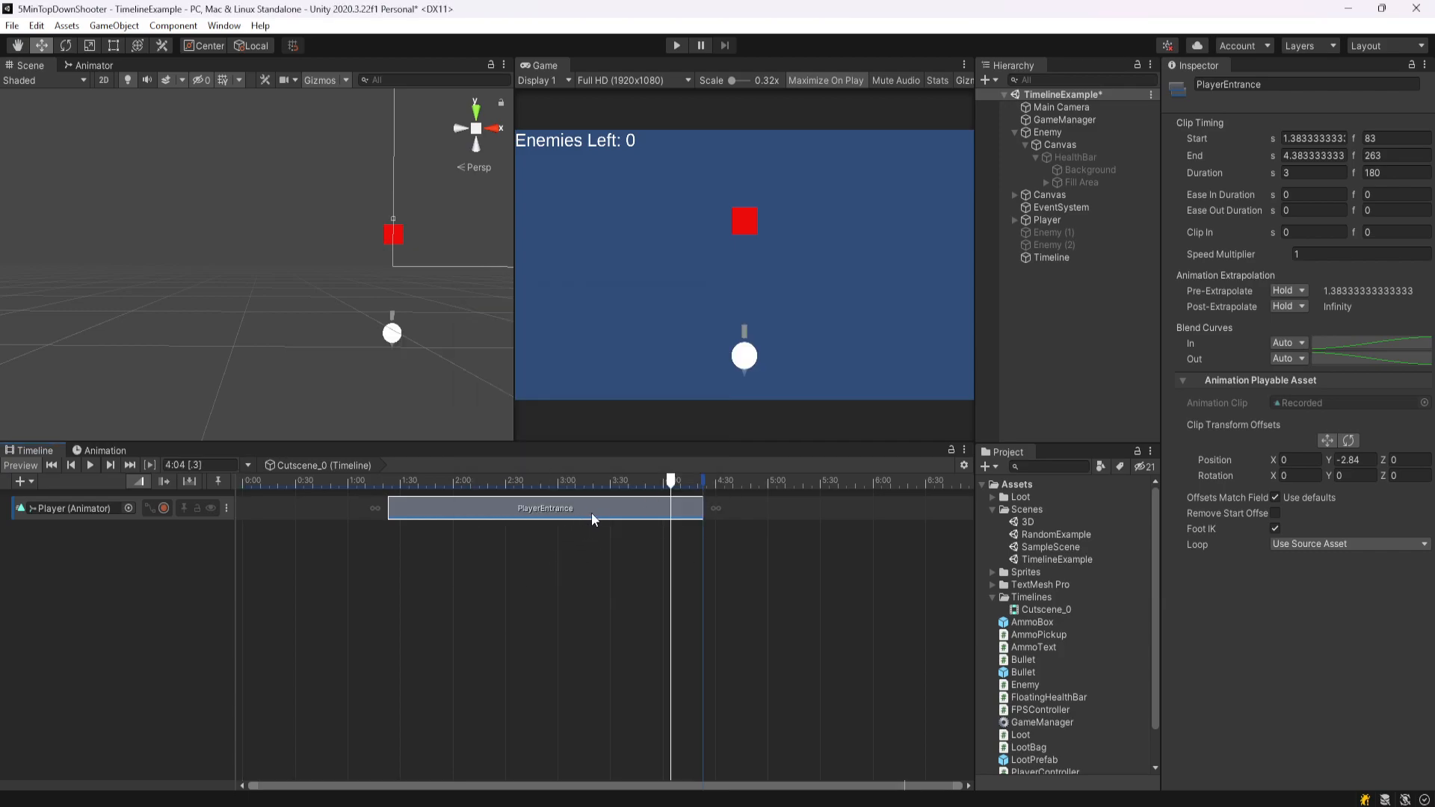
# - Play the PlayerEntrance clip from its start in the Animation window, and move the clip back to 0 seconds on the timeline
pyautogui.rightClick(584, 506)
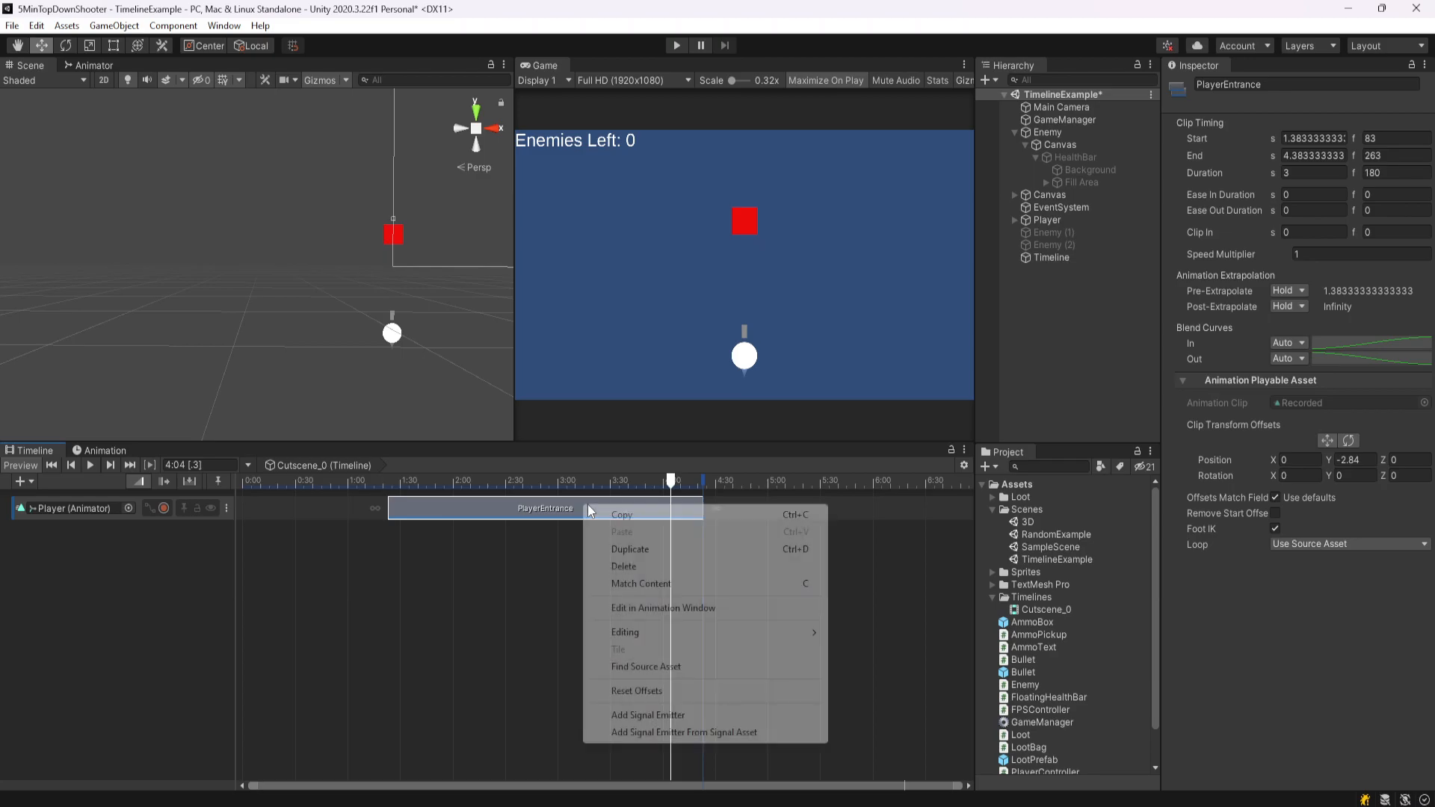
pyautogui.click(664, 607)
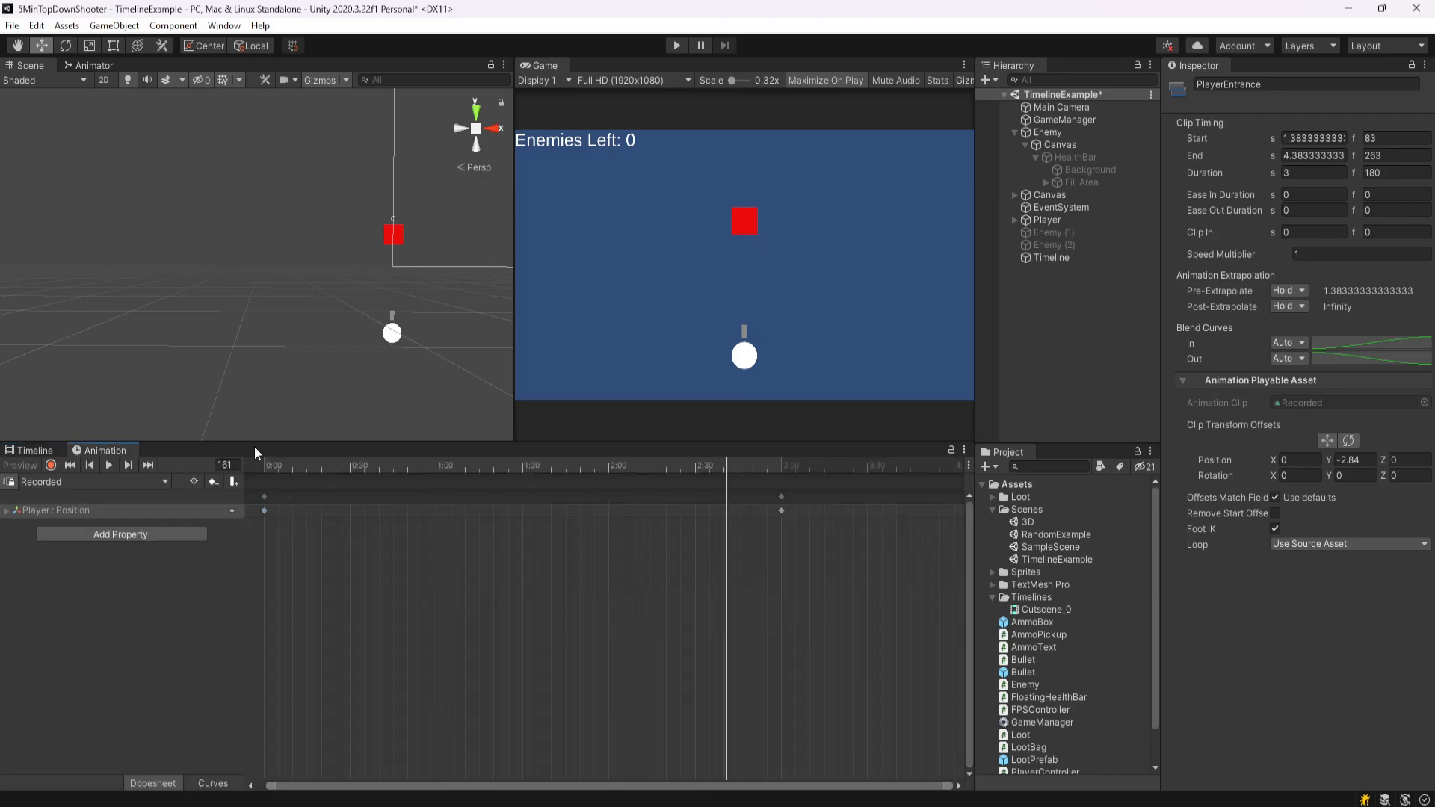
pyautogui.click(257, 473)
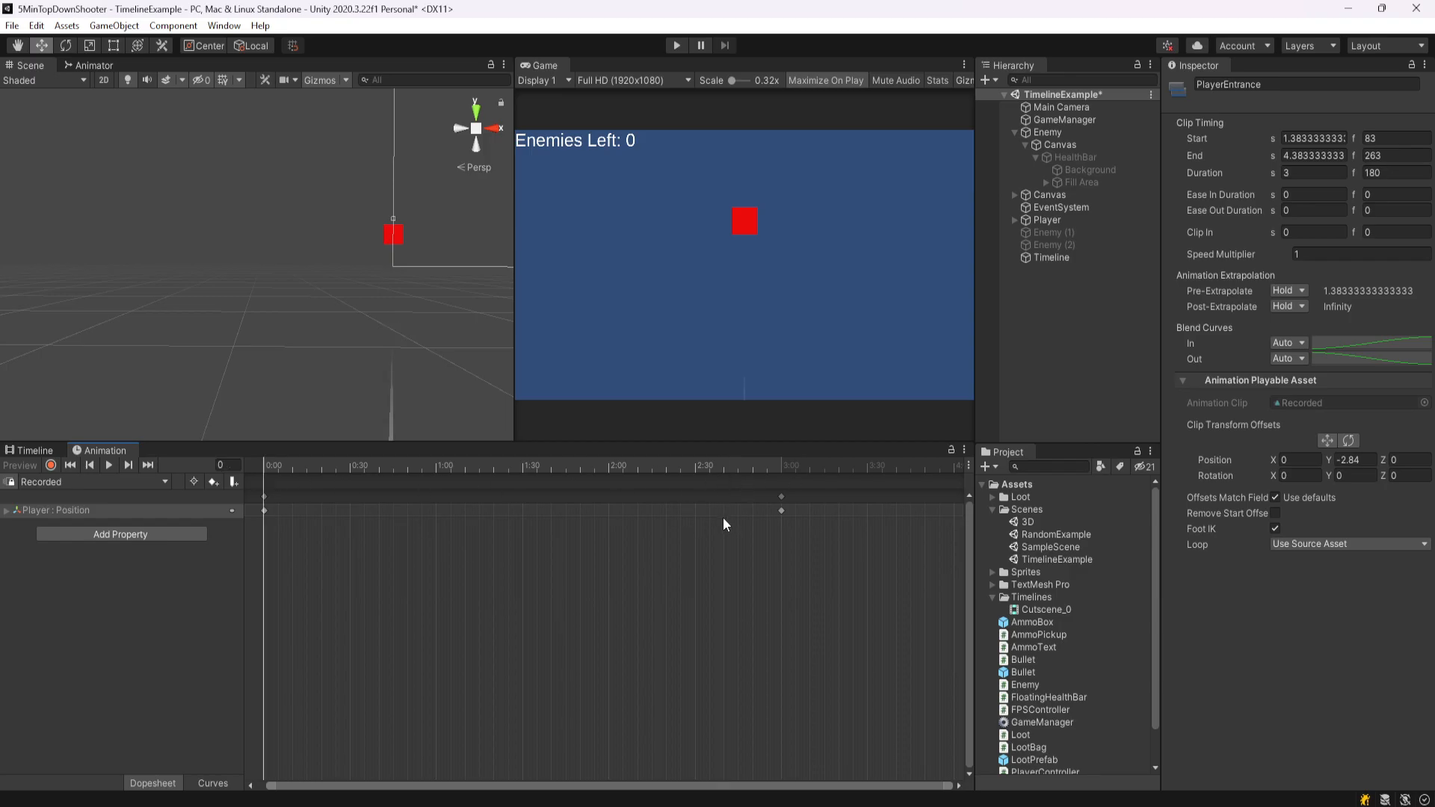
pyautogui.click(110, 465)
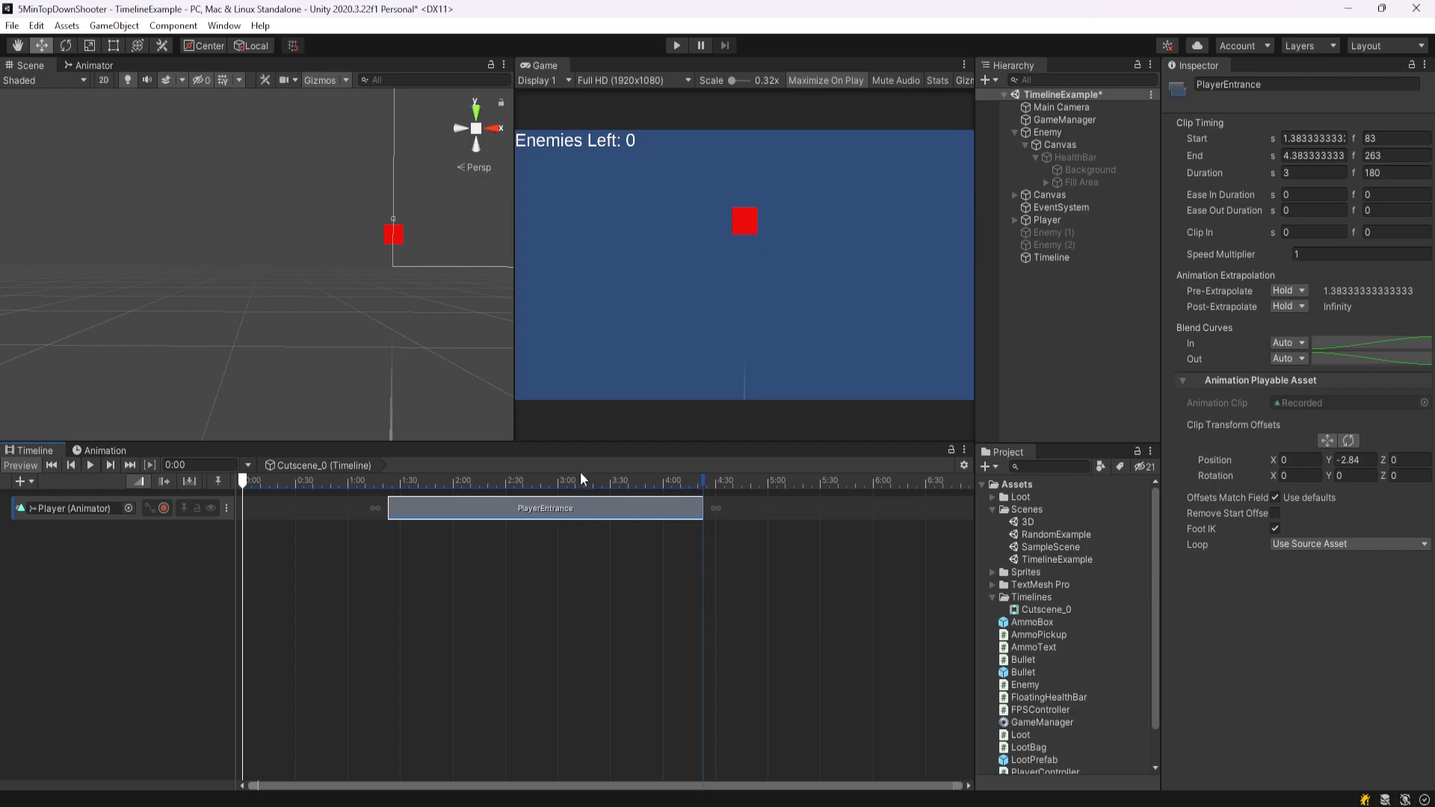
pyautogui.moveTo(564, 512); pyautogui.dragTo(390, 509)
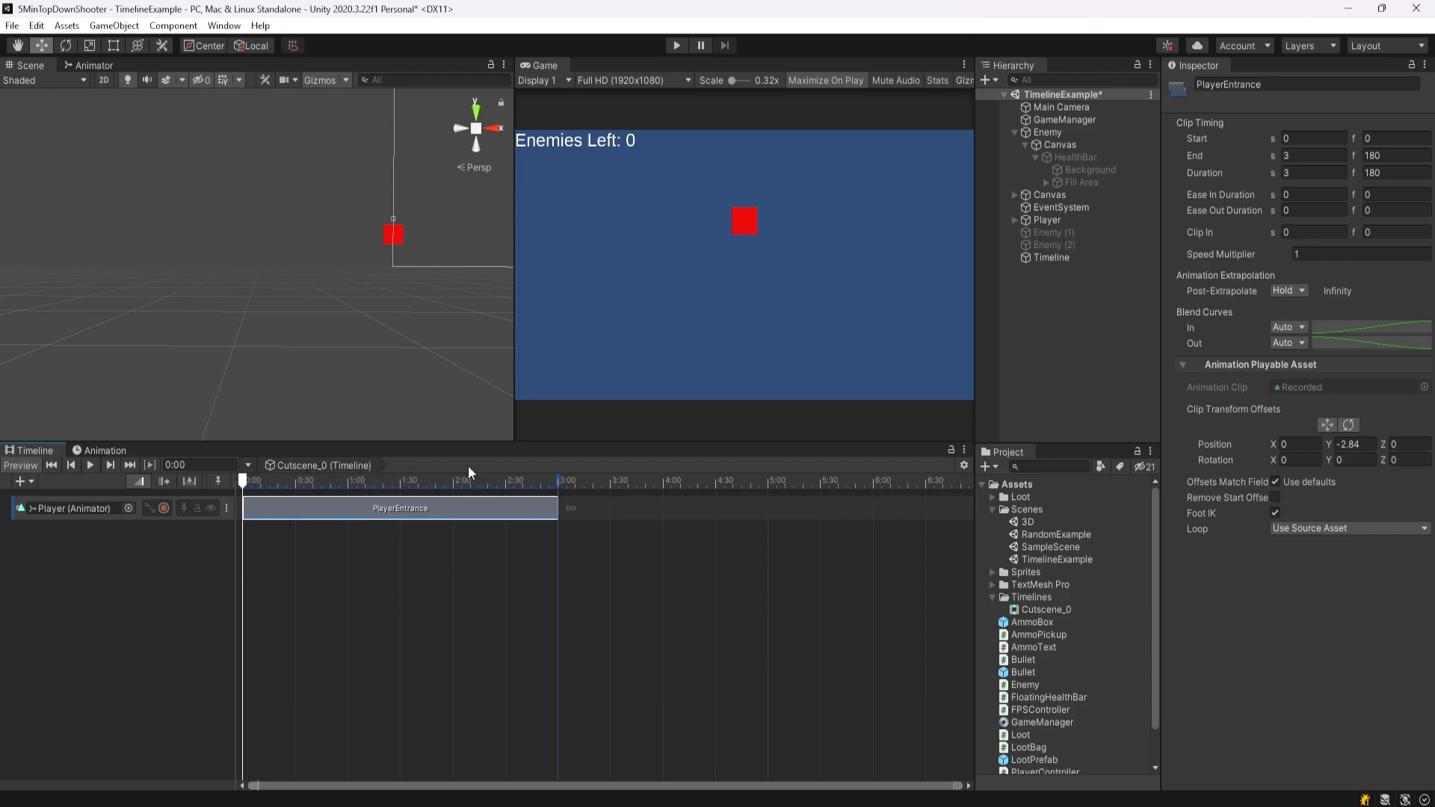
# - Add a second animation track to the timeline and bind it to Enemy, creating an Animator on that object
pyautogui.click(125, 585)
pyautogui.rightClick(59, 546)
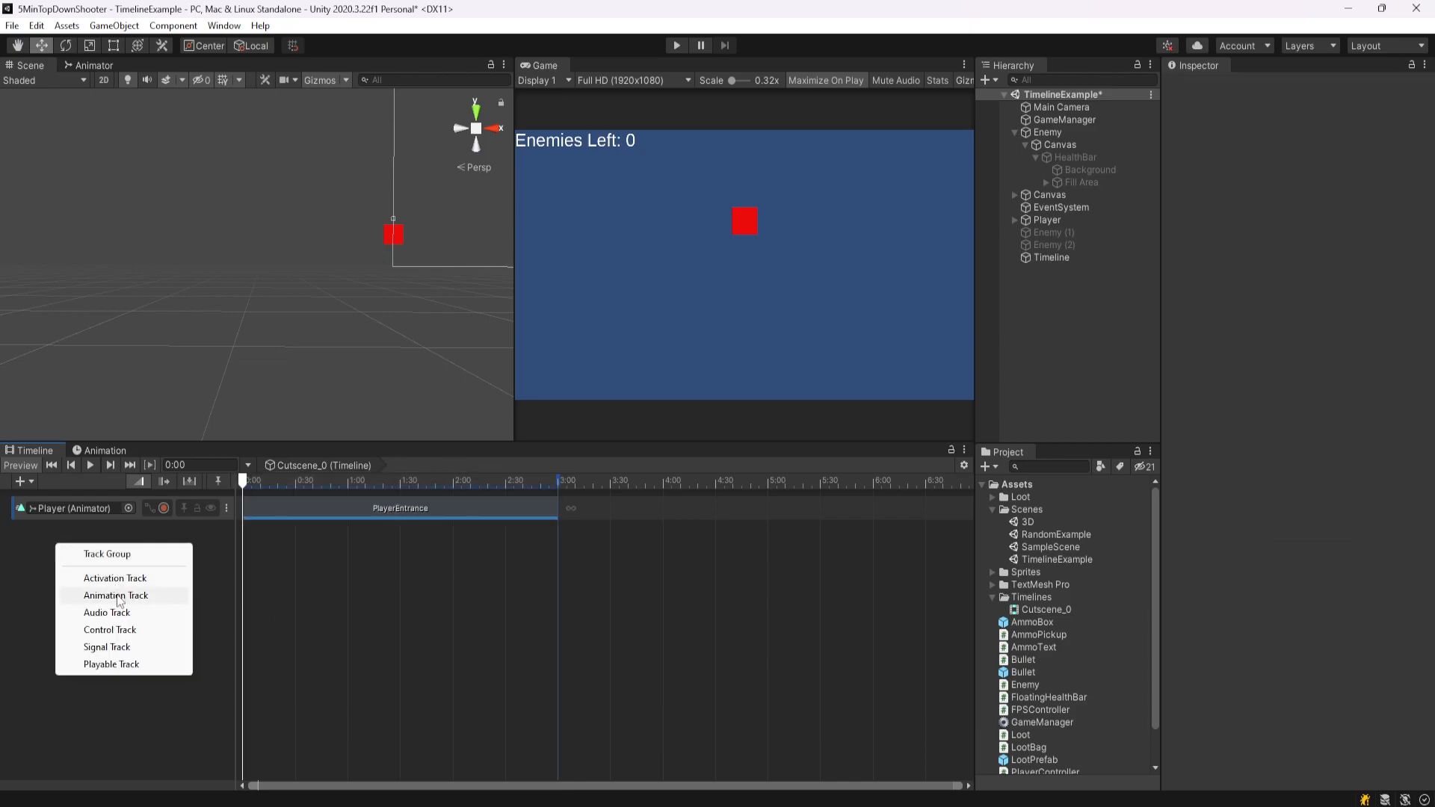
pyautogui.click(115, 596)
pyautogui.click(1054, 257)
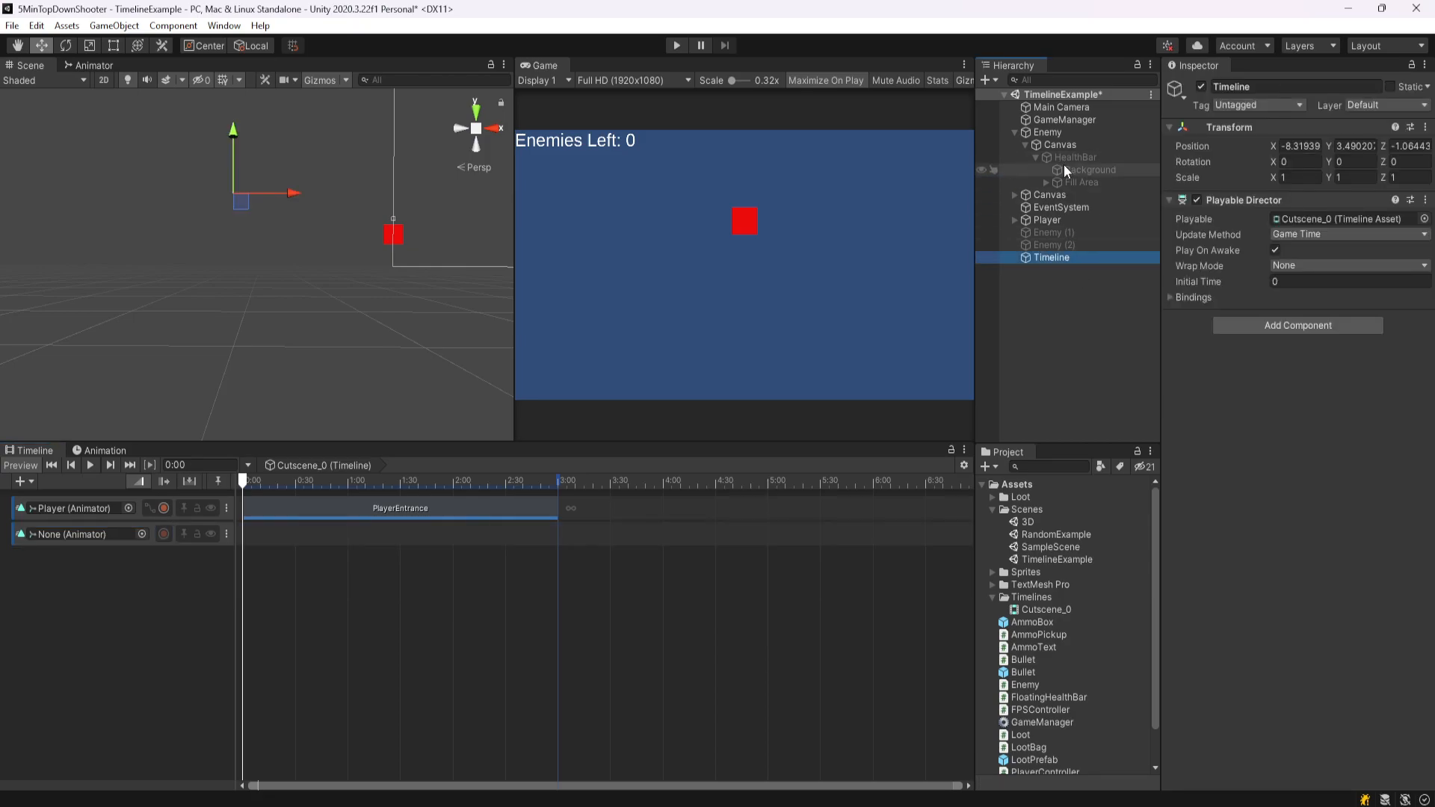
pyautogui.moveTo(1058, 133); pyautogui.dragTo(88, 535)
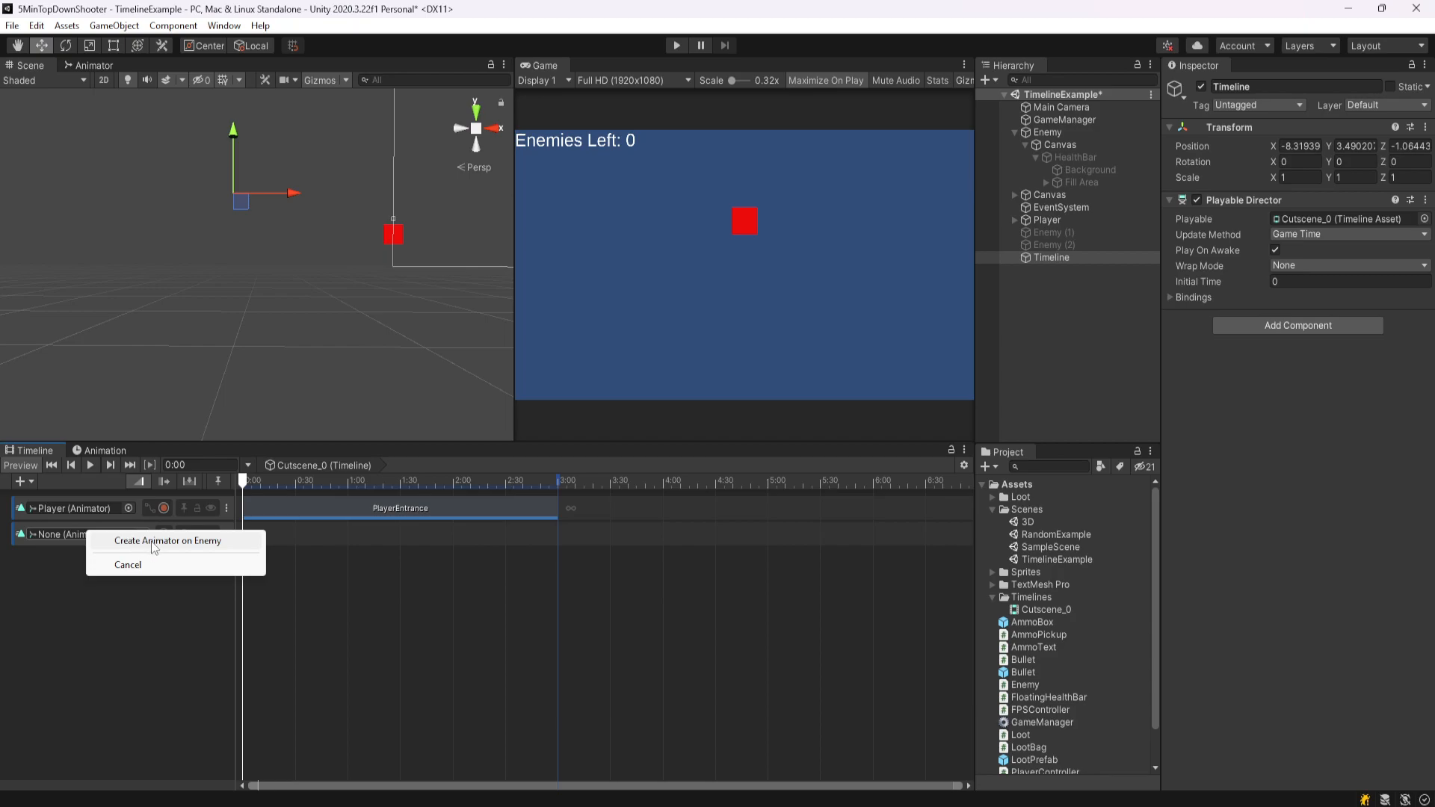
pyautogui.click(154, 545)
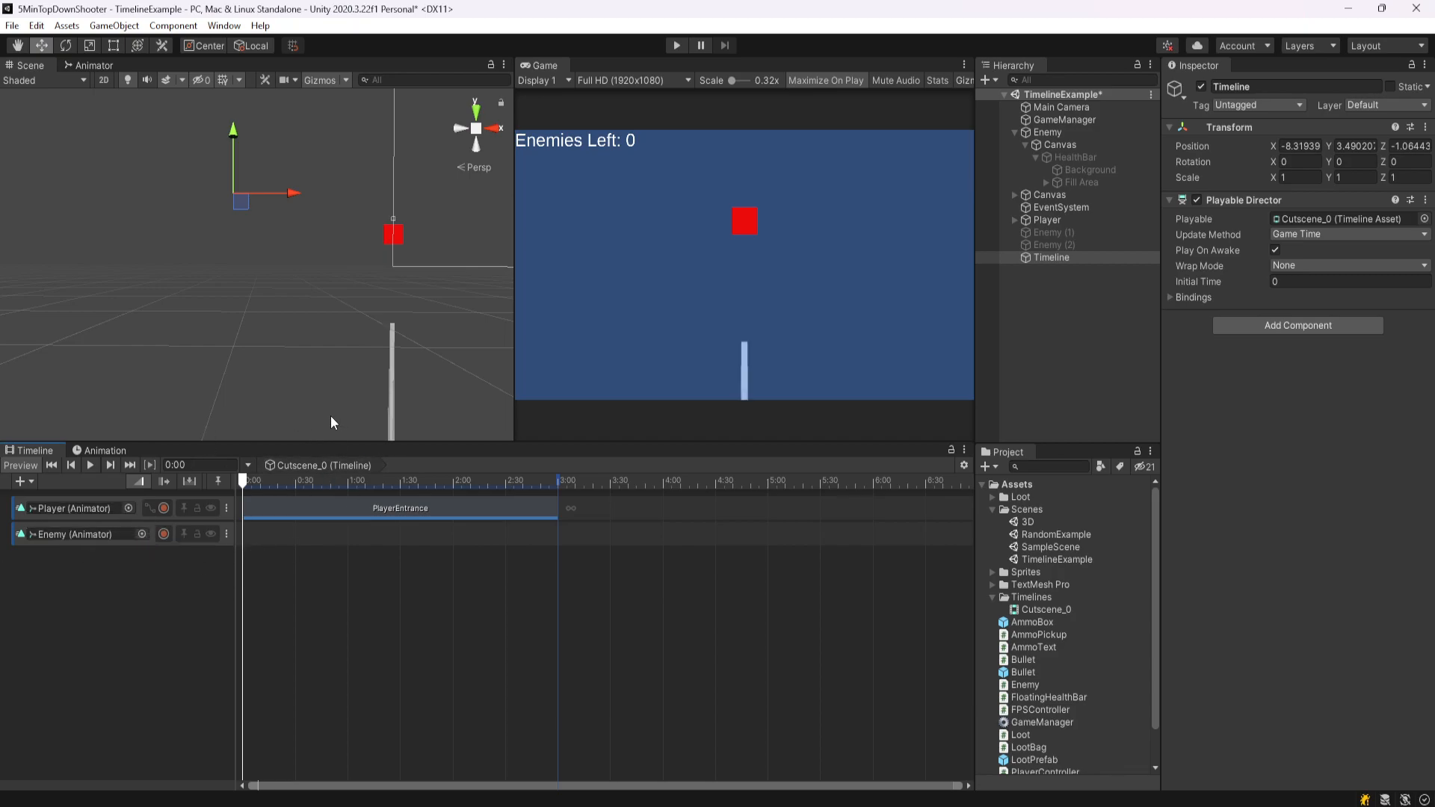
# - Start recording the Enemy track at 0:00 and keyframe the Enemy above the camera view at a Y position of about 9.96
pyautogui.click(249, 481)
pyautogui.click(164, 533)
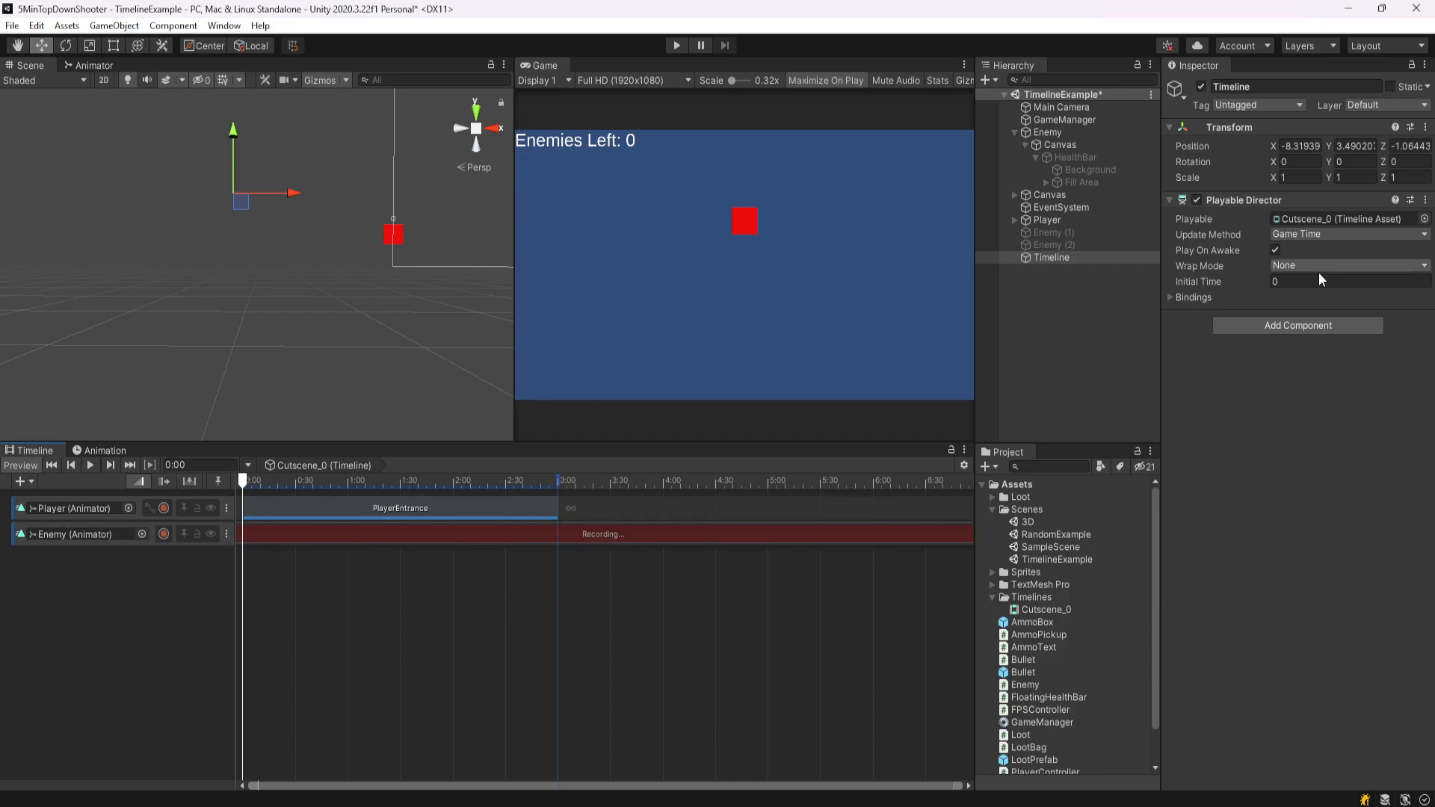
pyautogui.click(1047, 132)
pyautogui.click(1015, 132)
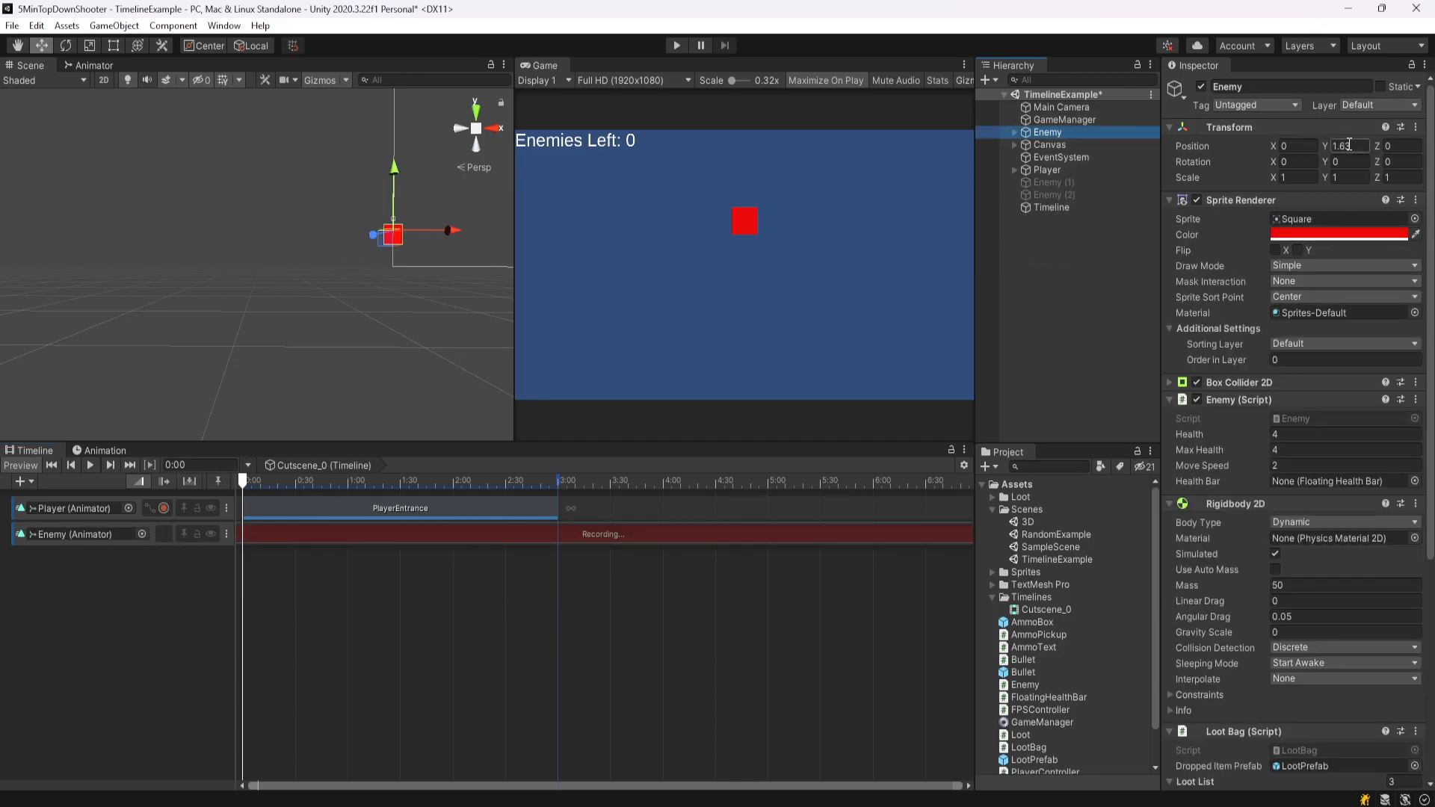
pyautogui.moveTo(395, 170); pyautogui.dragTo(415, 10)
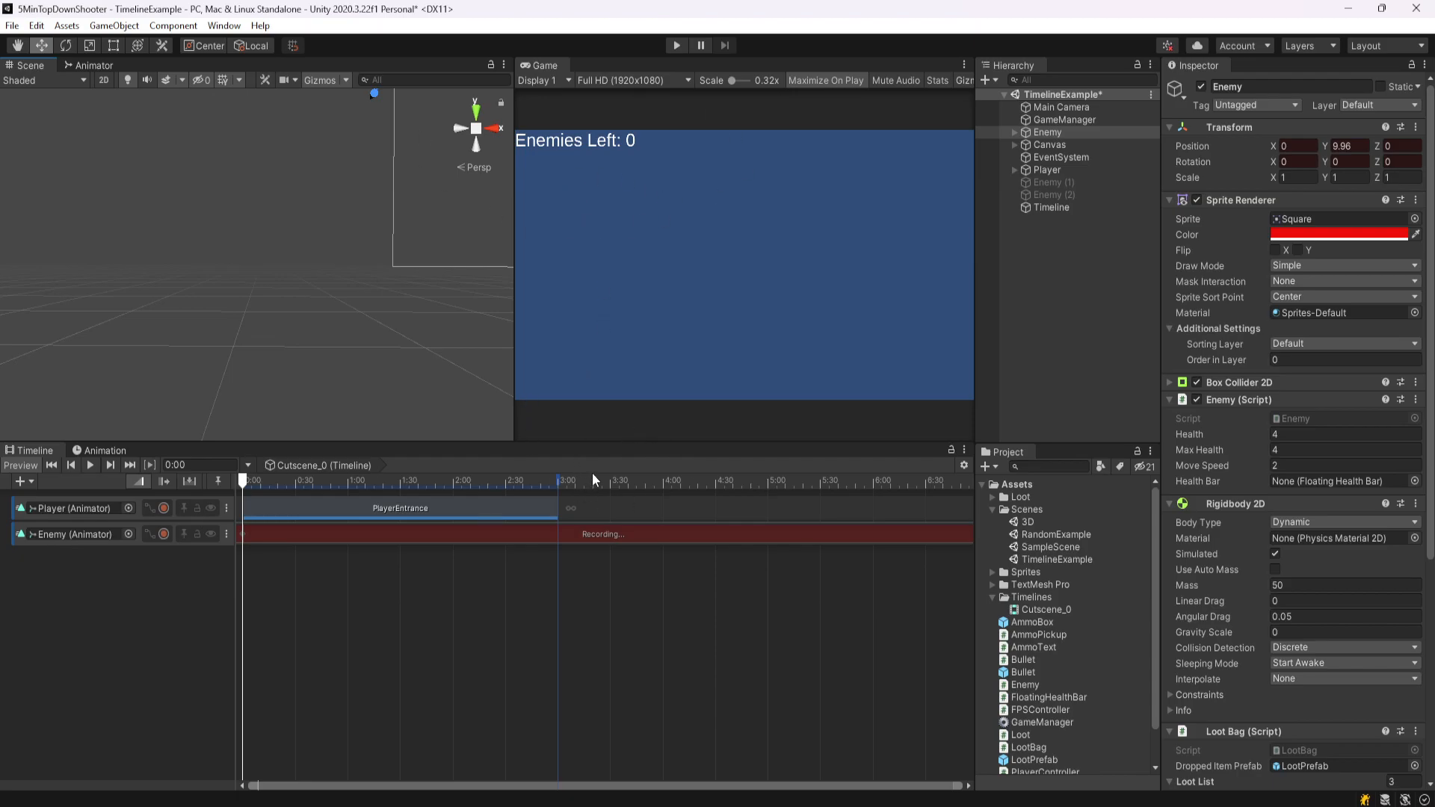
# - Keyframe the Enemy inside the view at Y about 2.41 at time 2:59, stop recording, and preview the timeline
pyautogui.click(556, 481)
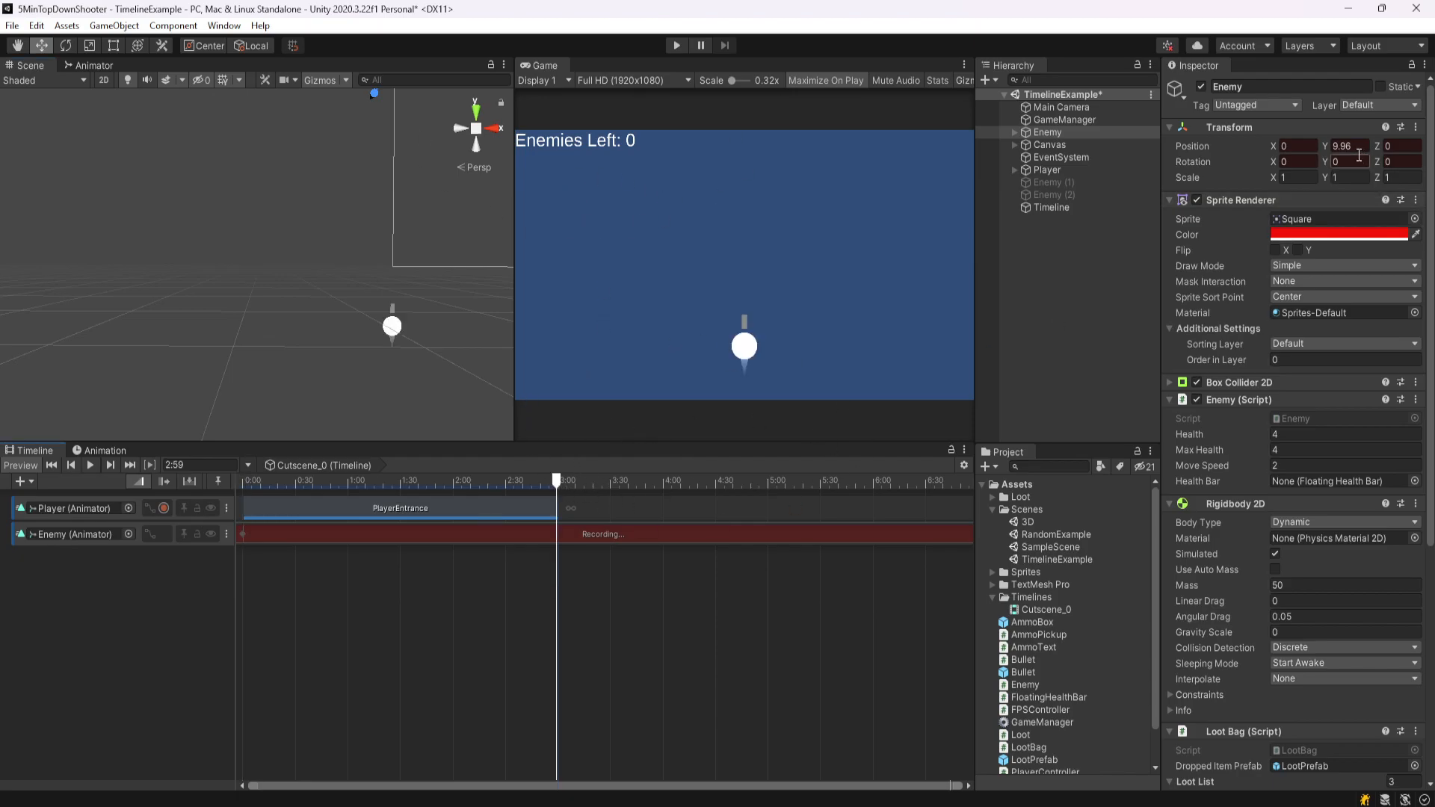
pyautogui.scroll(-3, 324, 105)
pyautogui.moveTo(325, 104); pyautogui.dragTo(334, 181)
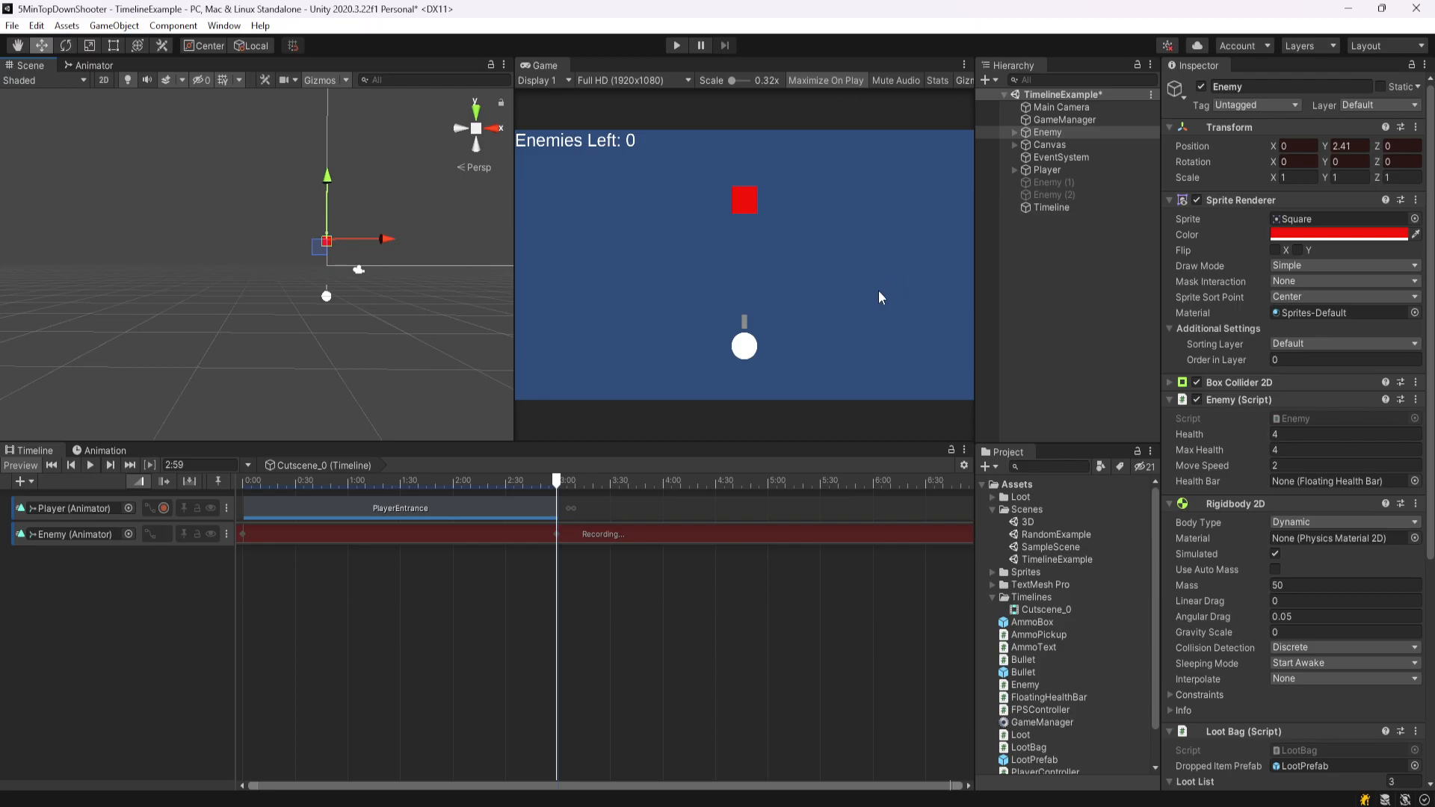
pyautogui.click(164, 535)
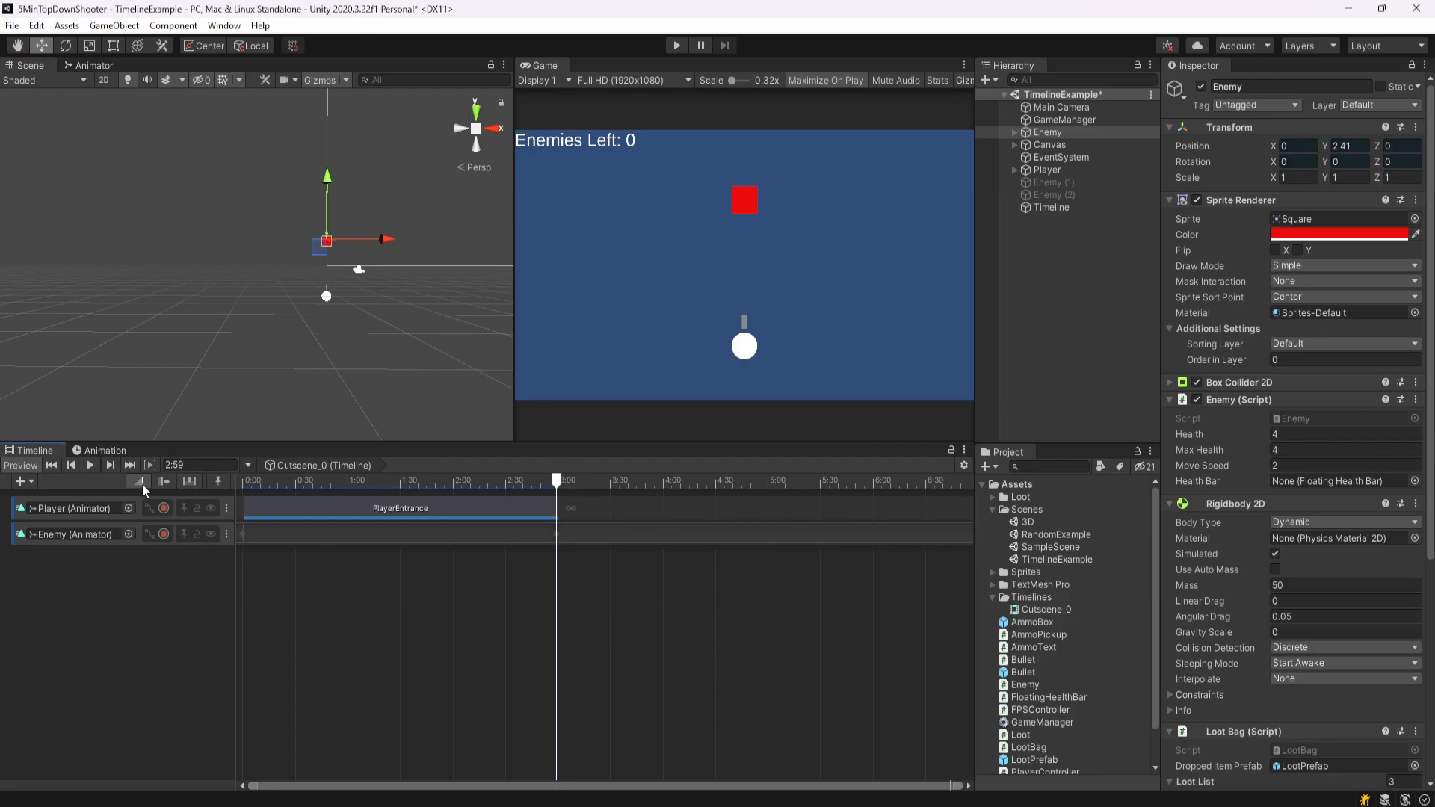
pyautogui.click(89, 465)
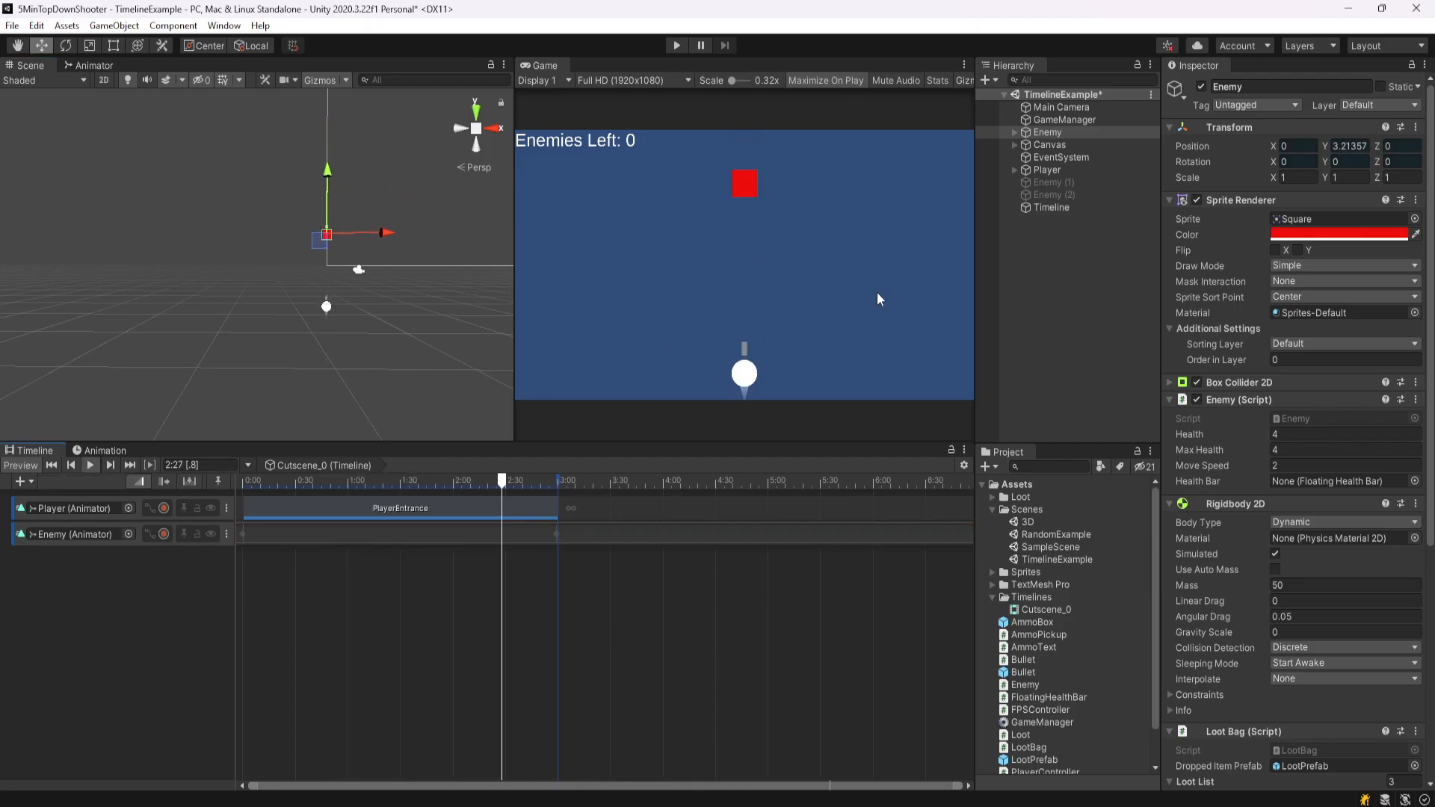
pyautogui.click(89, 465)
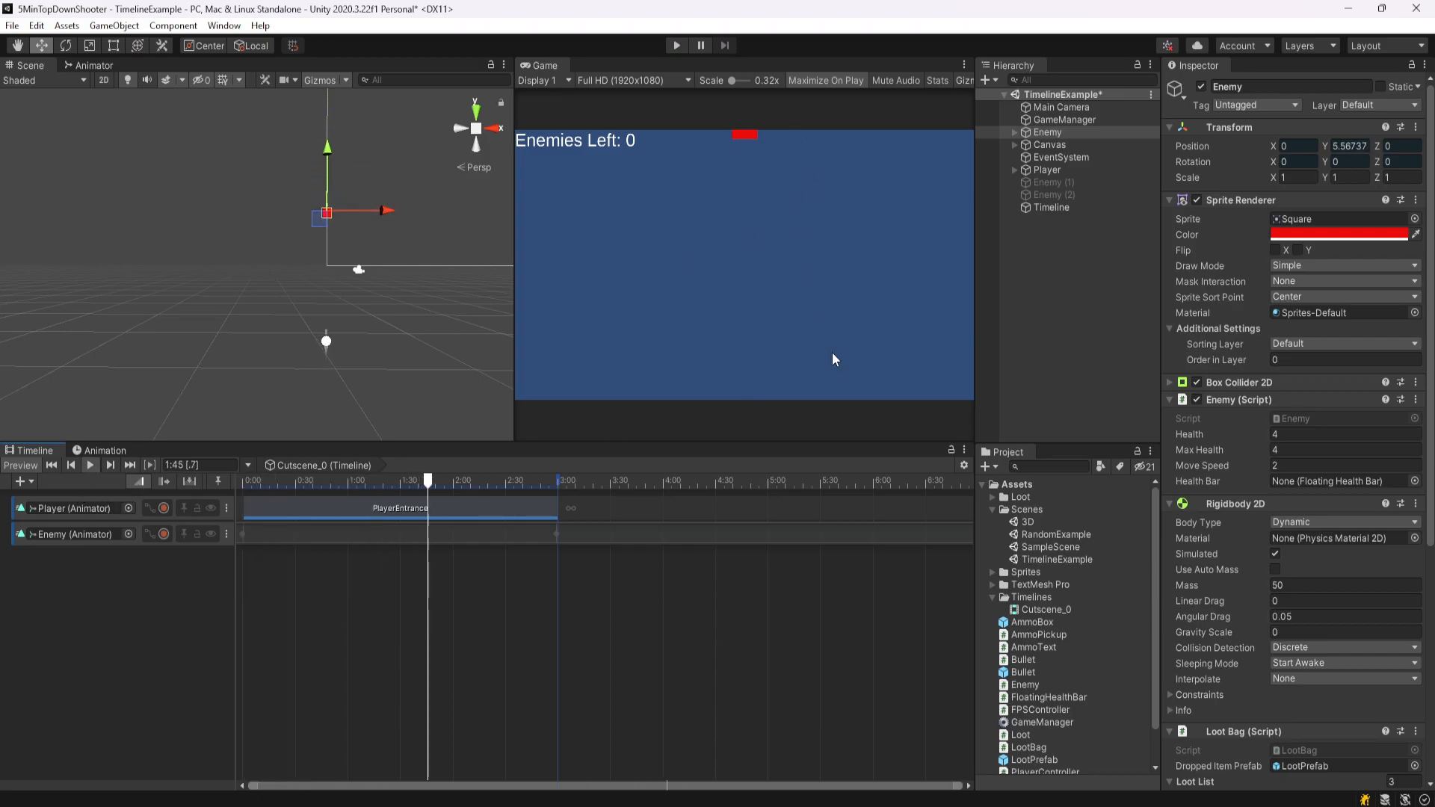
# - Convert the Enemy's animation track to a clip track and rename its clip as EnemyEntrance
pyautogui.rightClick(423, 530)
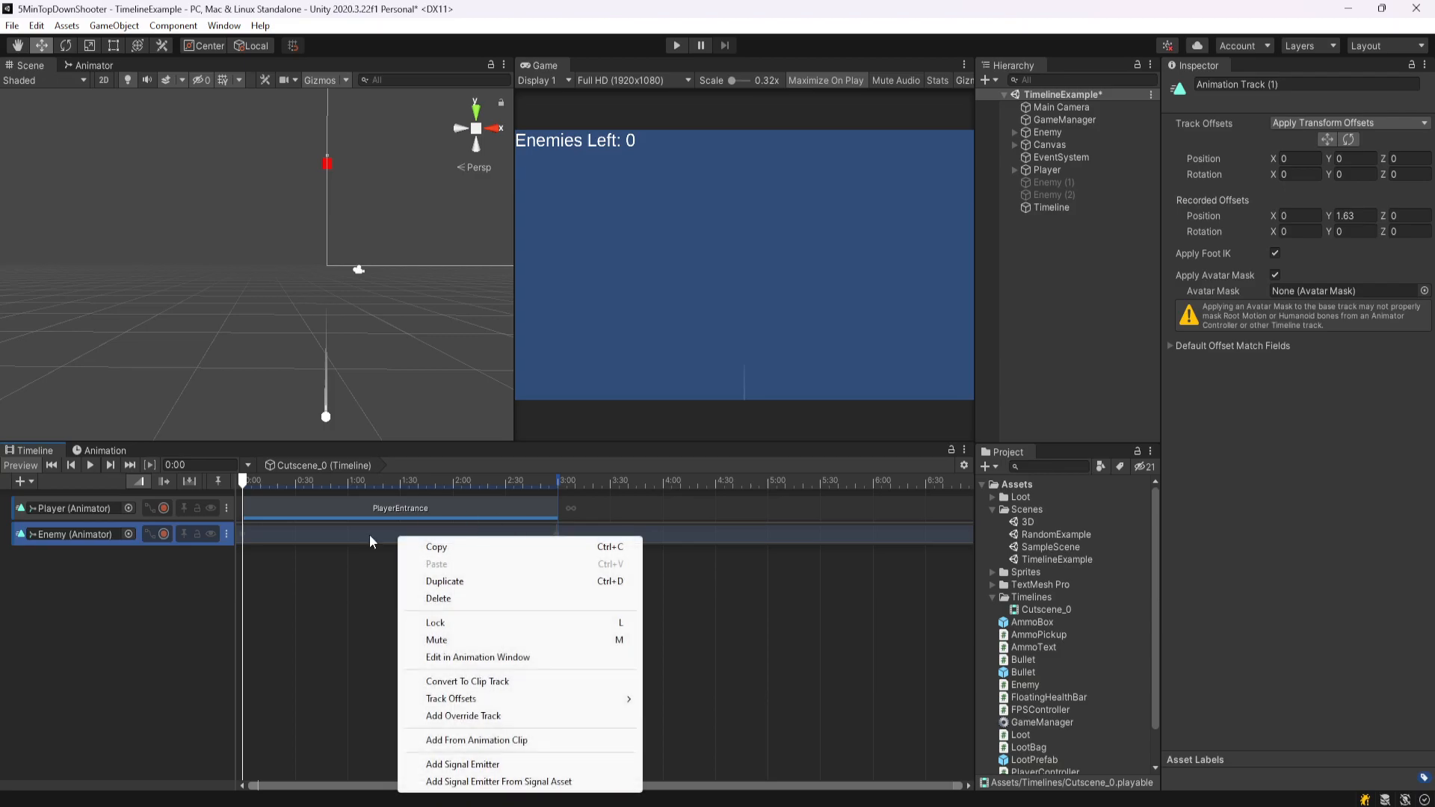
pyautogui.click(531, 679)
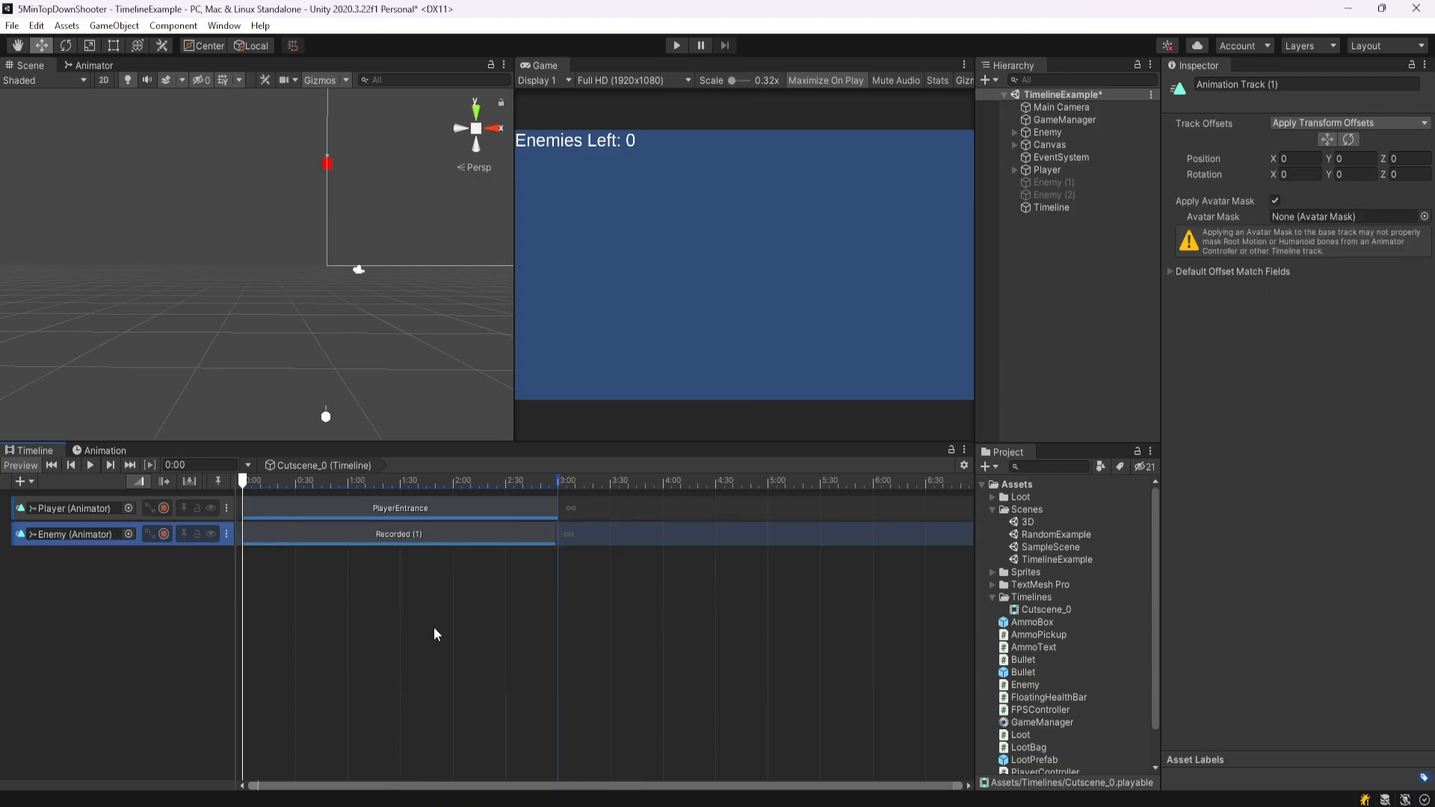
pyautogui.click(478, 532)
pyautogui.click(1246, 84)
pyautogui.write('EnemyEntrance')
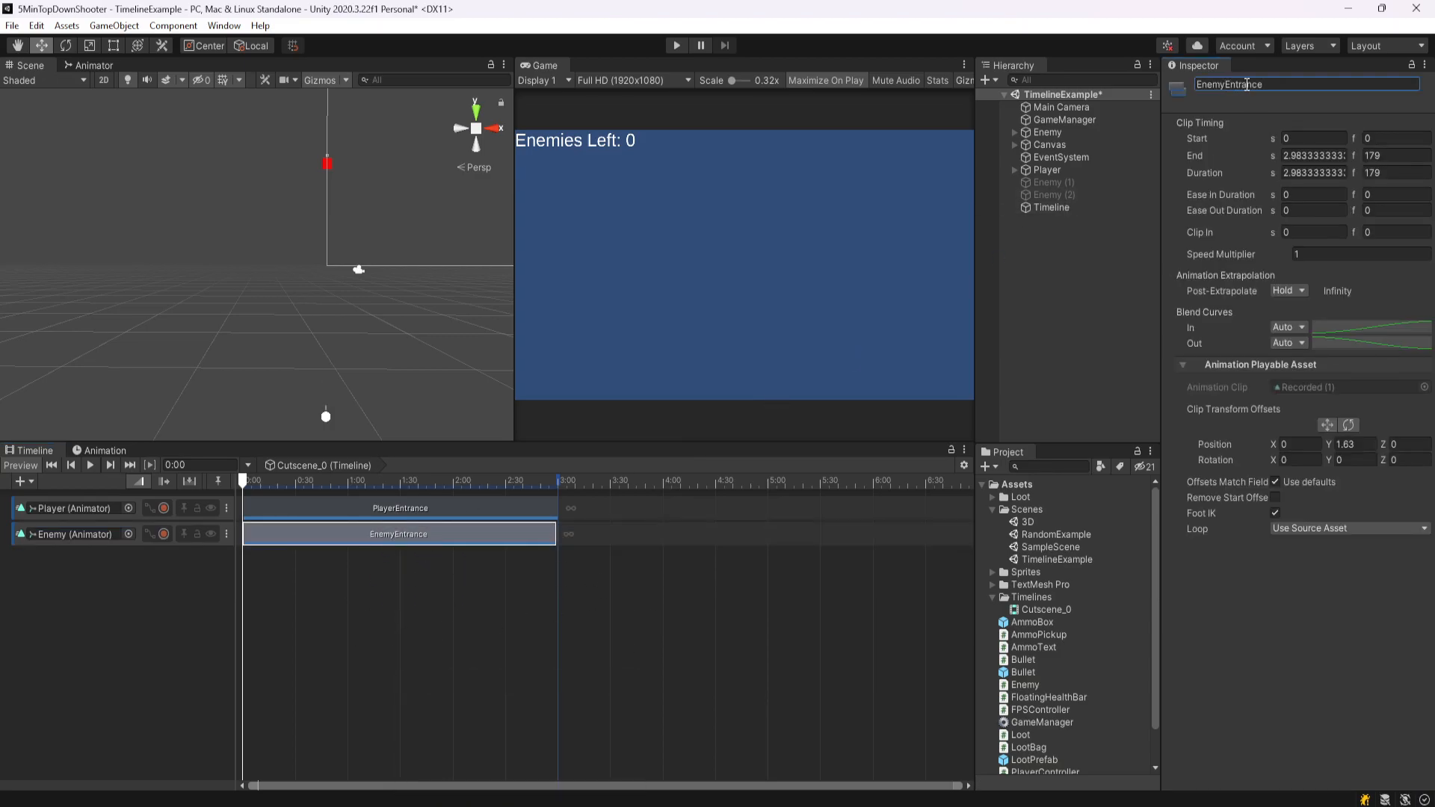
# - Move the EnemyEntrance clip to start at 3 seconds, directly after PlayerEntrance, and play the timeline
pyautogui.moveTo(484, 548); pyautogui.dragTo(773, 531)
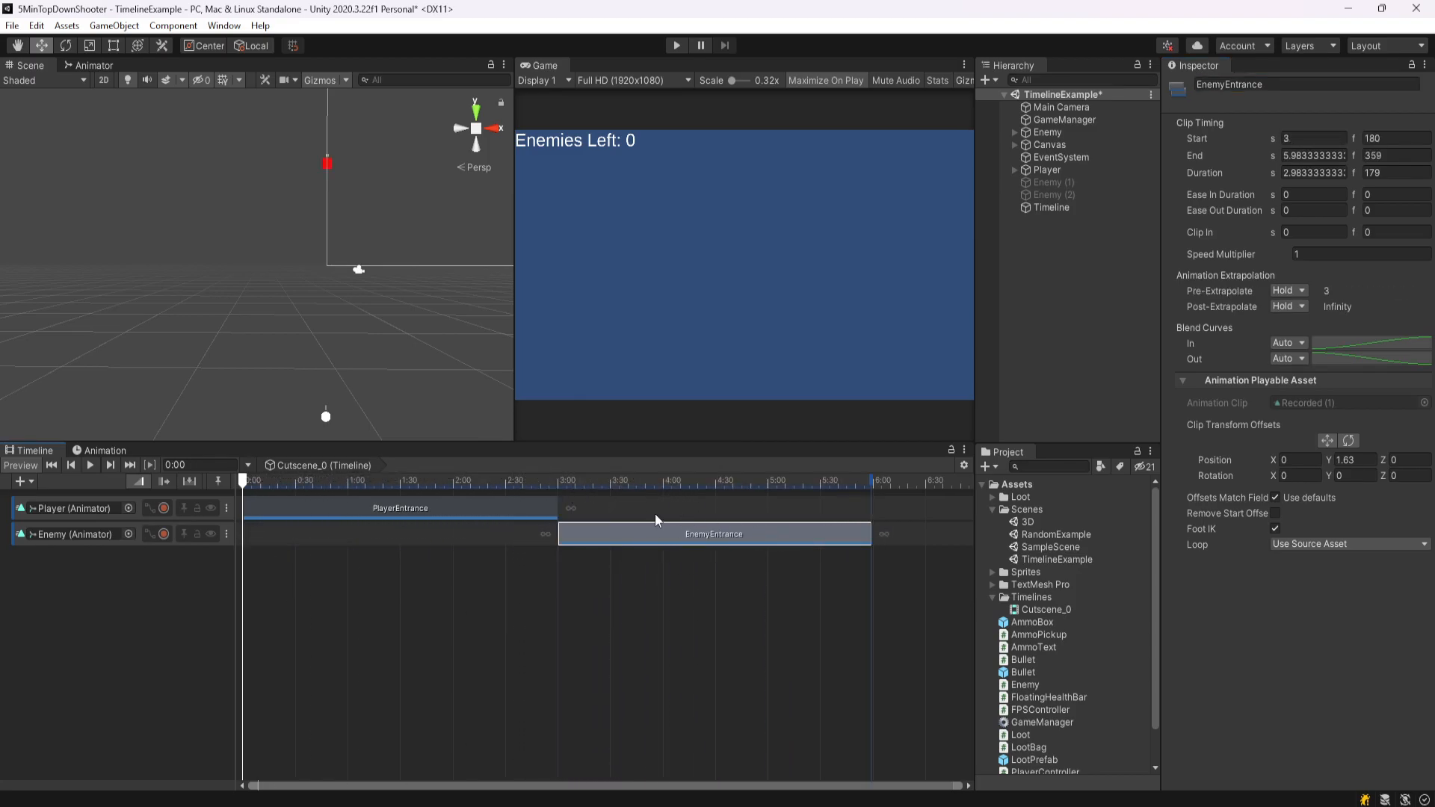
pyautogui.click(91, 465)
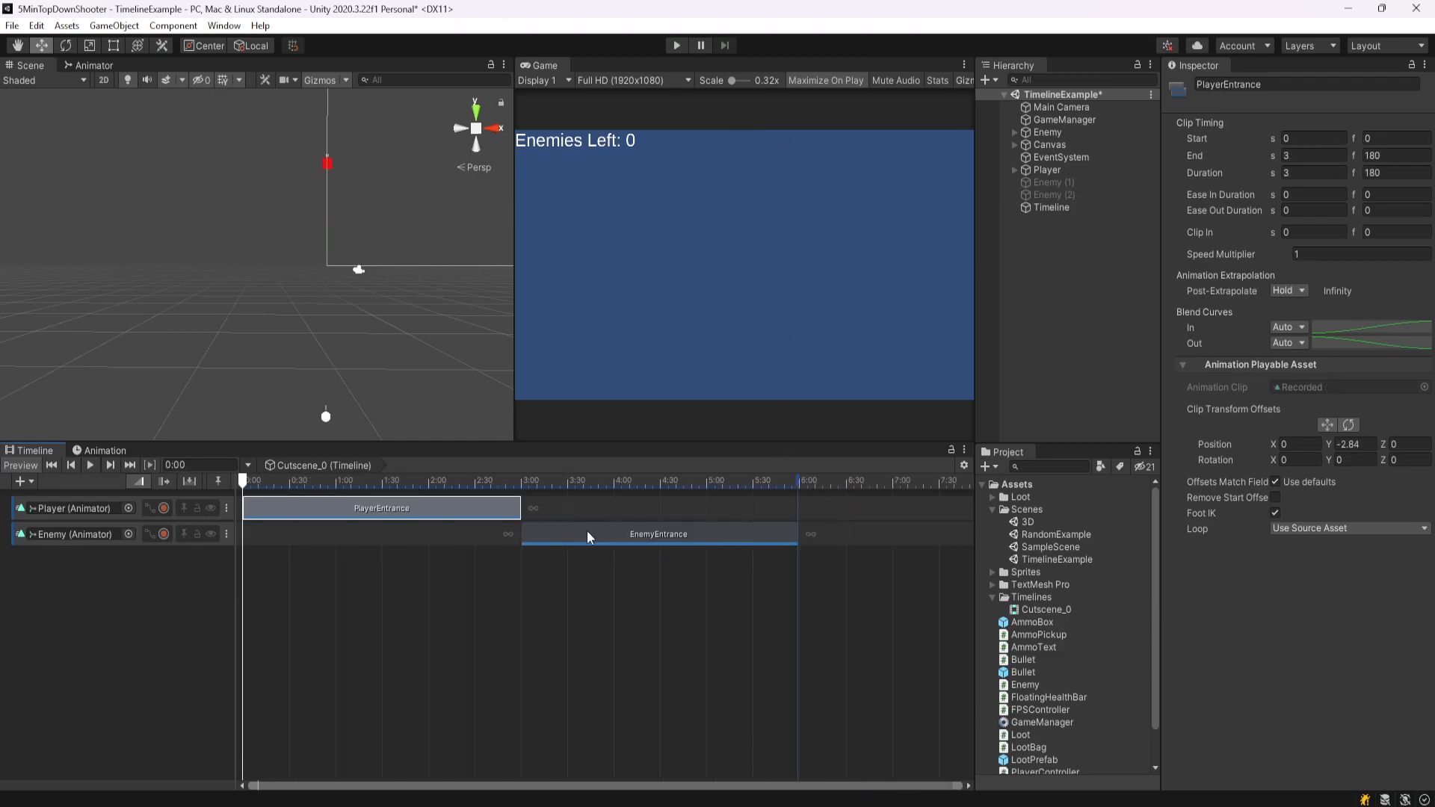
# - Try extending the end of the PlayerEntrance clip past 3 seconds and undo the change
pyautogui.click(612, 543)
pyautogui.click(487, 514)
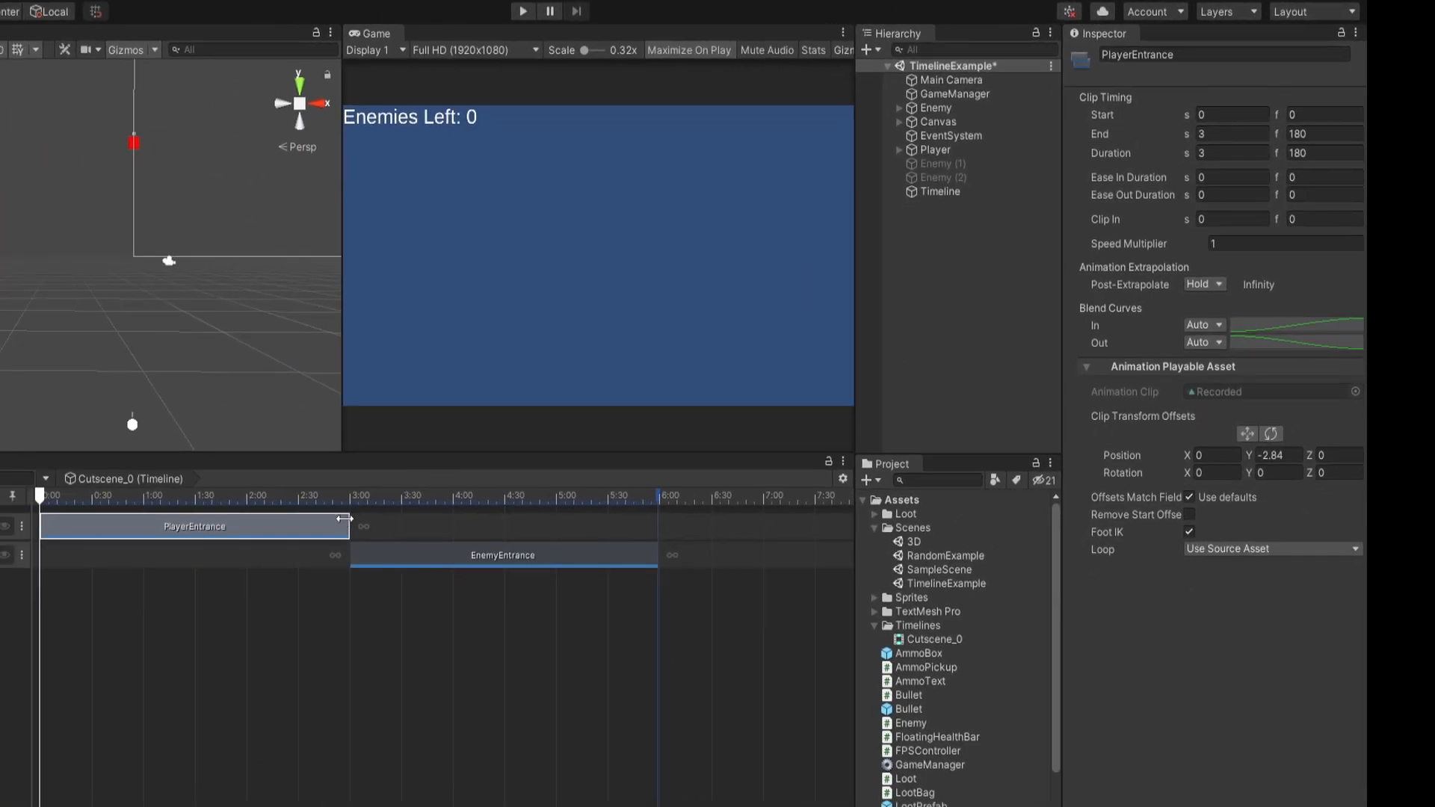
pyautogui.moveTo(344, 518); pyautogui.dragTo(396, 524)
pyautogui.hotkey('ctrl', 'z')
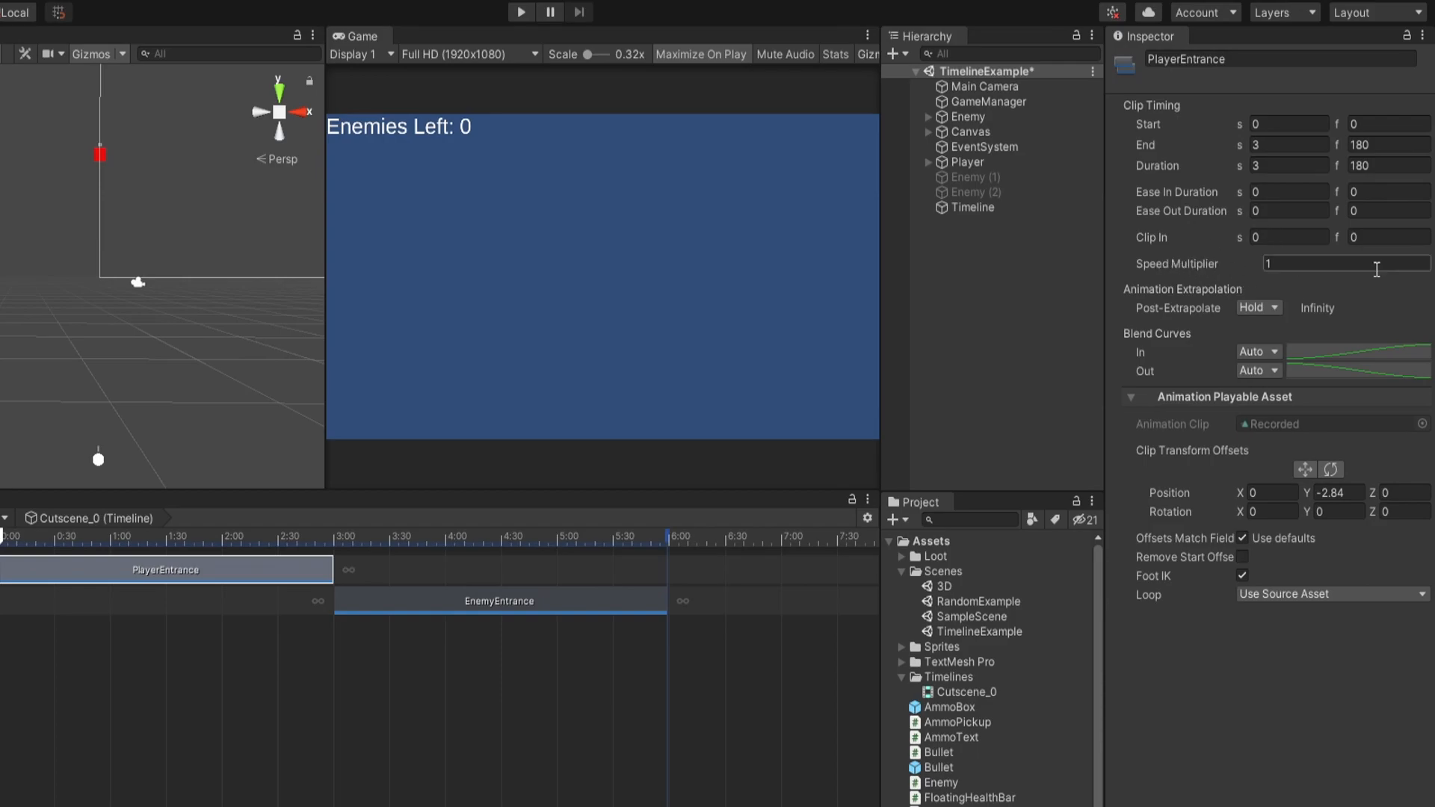
# - Review the Post-Extrapolate options of the PlayerEntrance clip
pyautogui.click(1259, 327)
pyautogui.click(1256, 308)
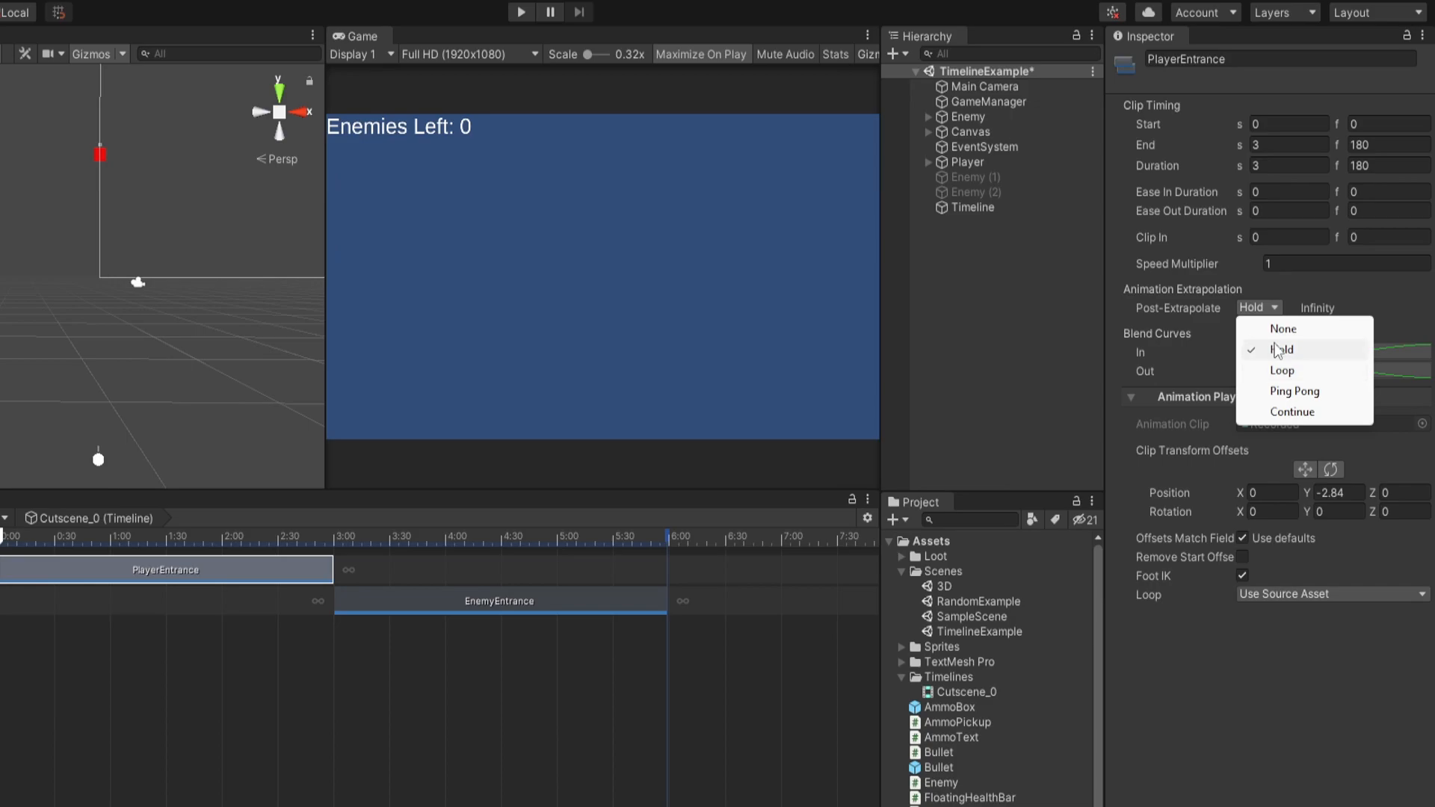
# - Try moving the EnemyEntrance clip to start at about 3.92 seconds and undo the move
pyautogui.click(479, 602)
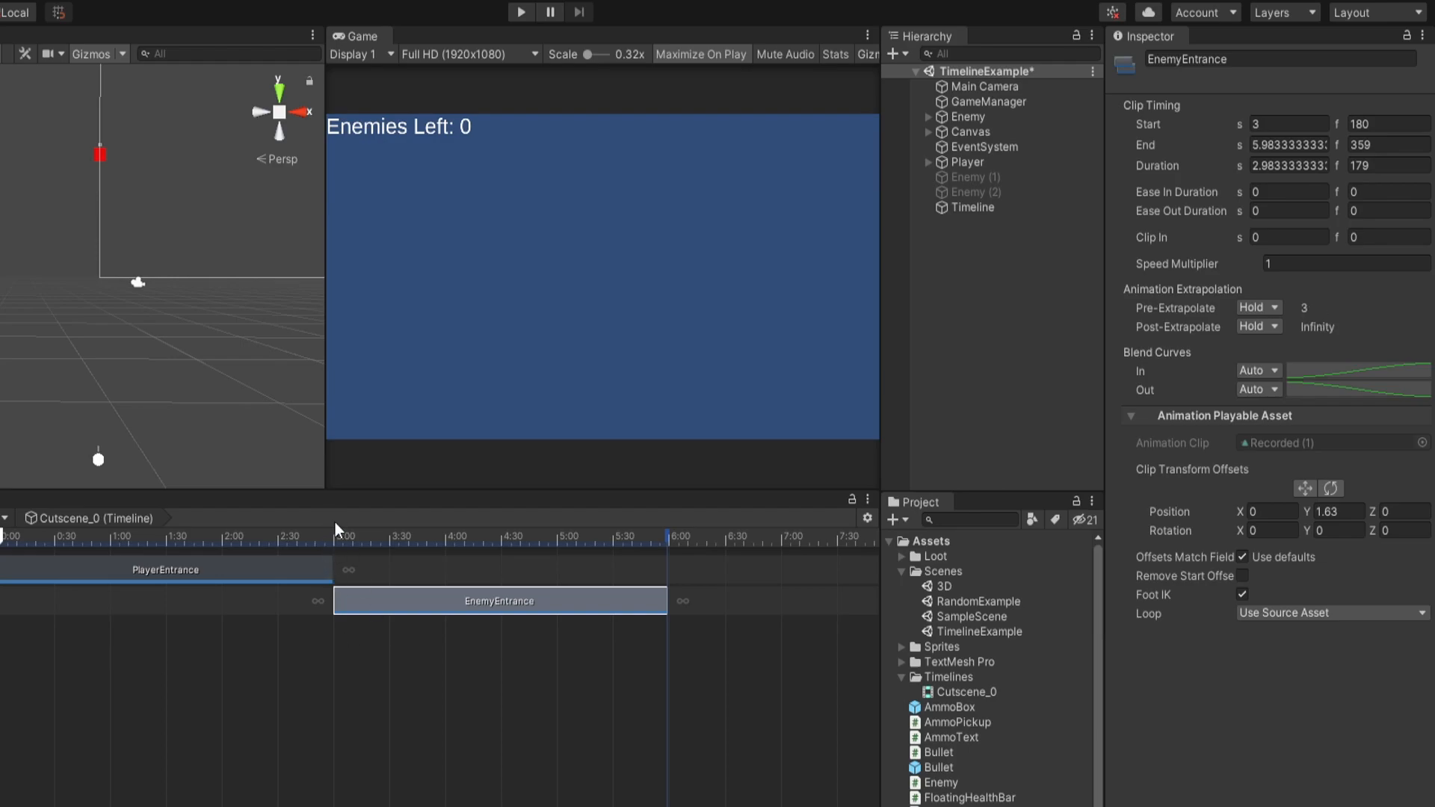
pyautogui.moveTo(388, 608); pyautogui.dragTo(491, 608)
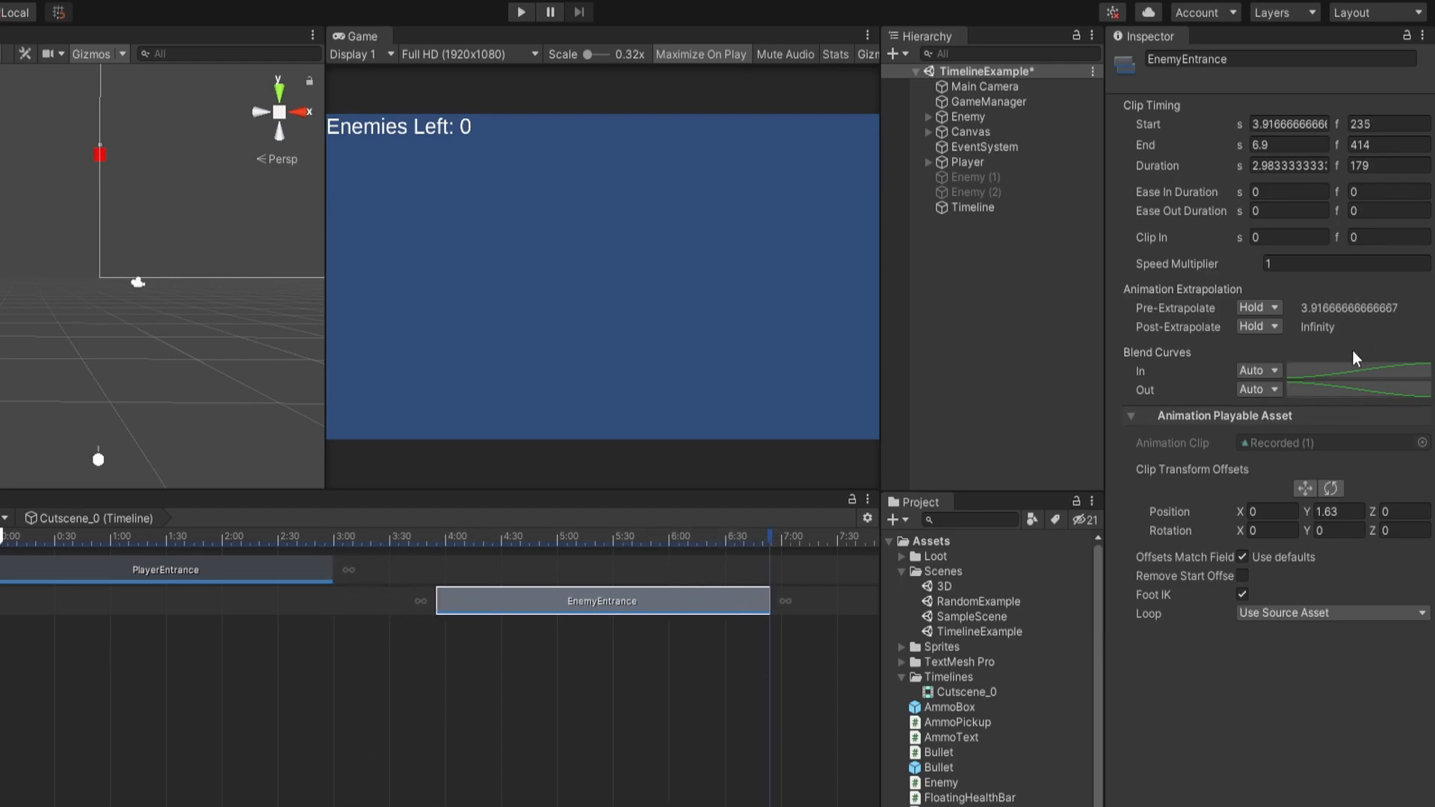
pyautogui.hotkey('ctrl', 'z')
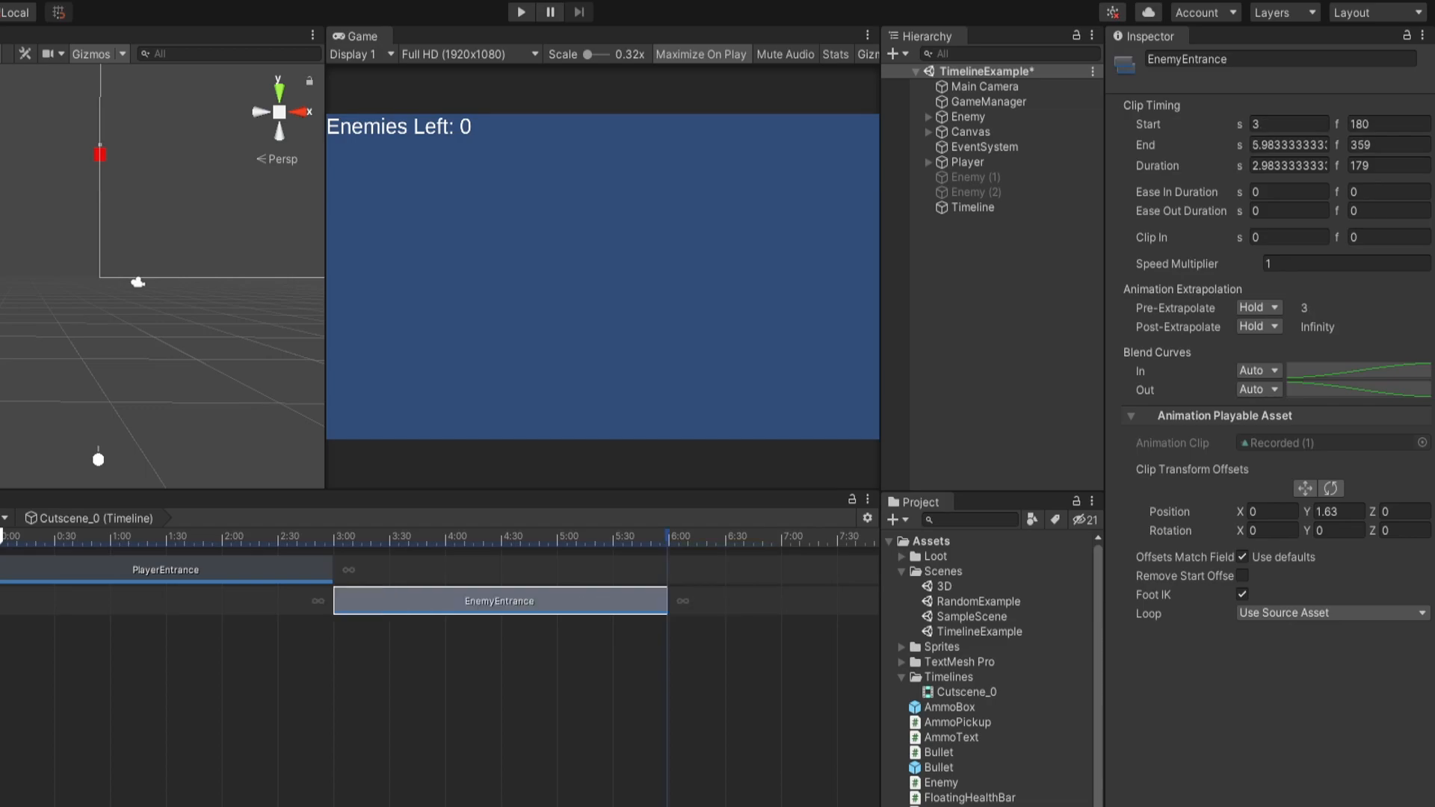
# - Review the EnemyEntrance clip's Post-Extrapolate options and the extent of its extrapolation
pyautogui.click(1275, 327)
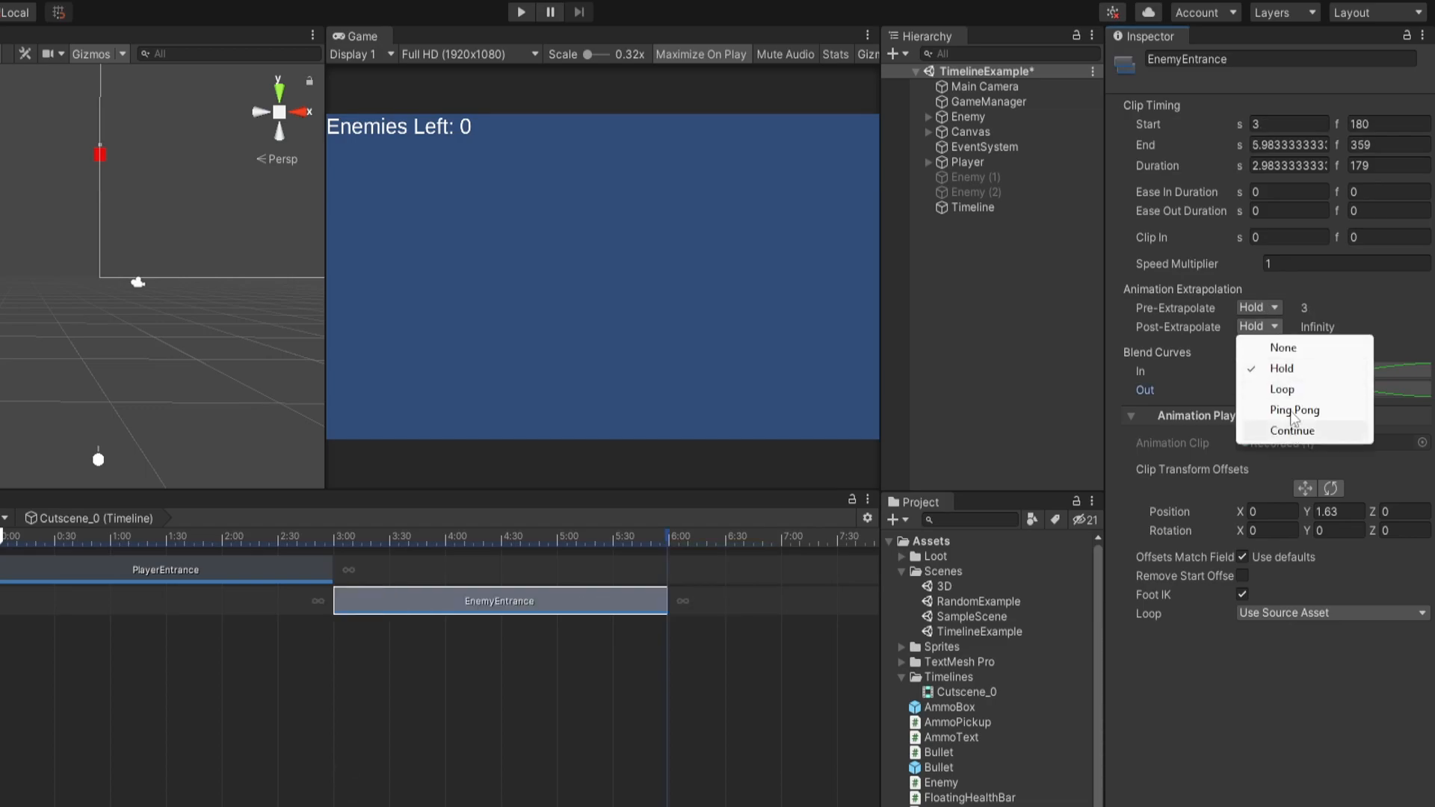
pyautogui.click(1392, 308)
pyautogui.click(1387, 324)
pyautogui.click(1386, 323)
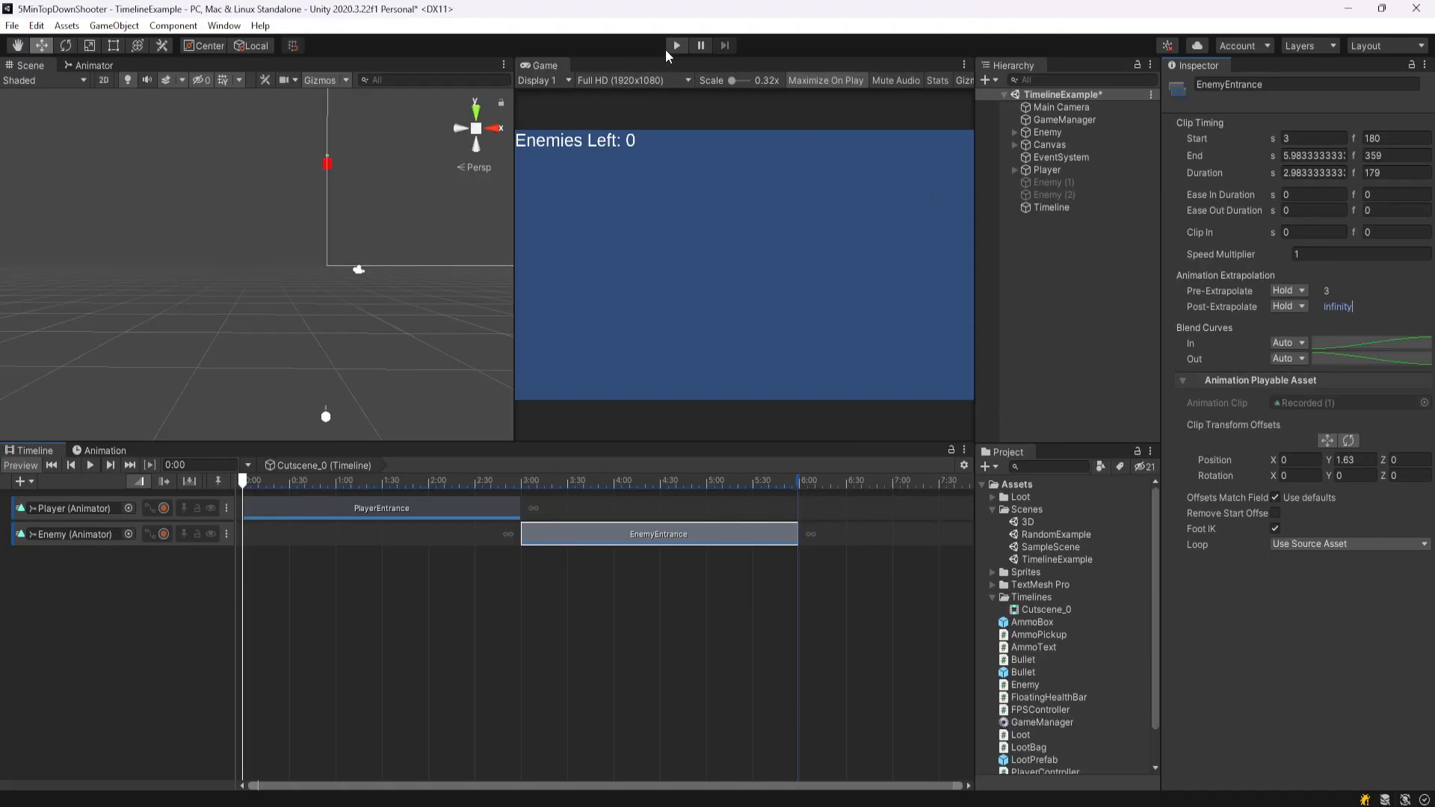
# - Run the scene in Play mode to watch the cutscene, and test moving the Player around the Enemy
pyautogui.click(676, 46)
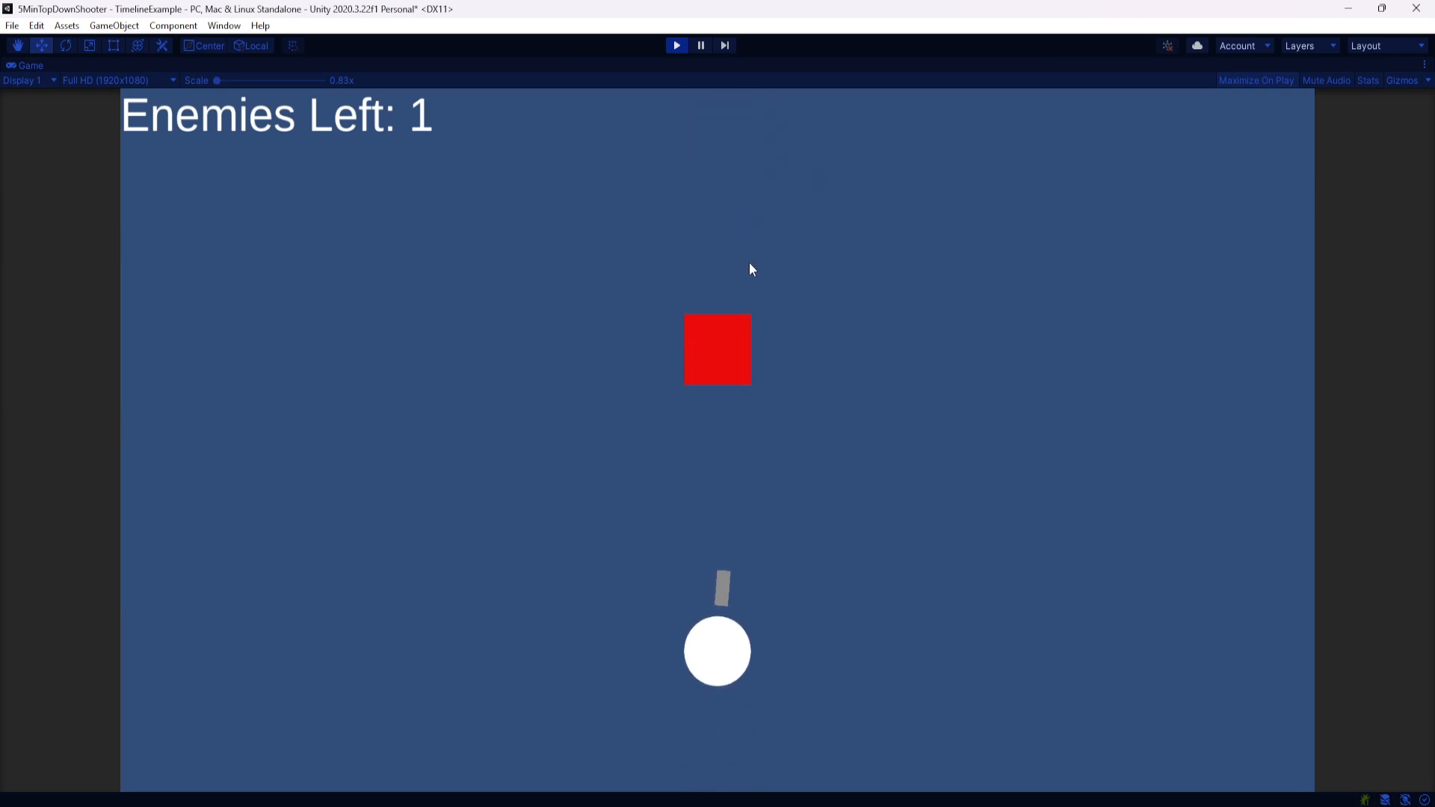
pyautogui.press('a')
pyautogui.press('w')
pyautogui.press('d')
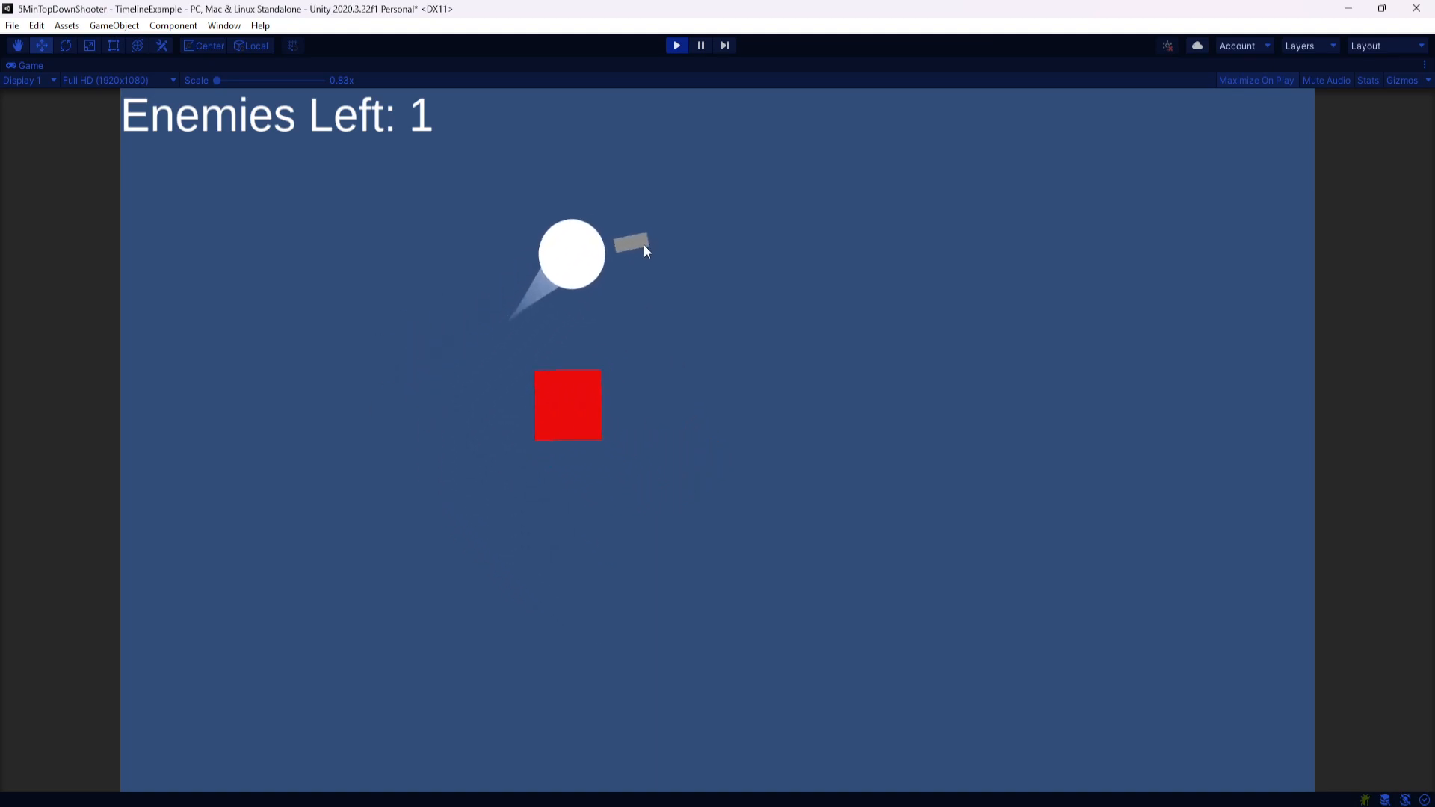
# - Test the Player's movement and shooting against the Enemy, and stop Play mode
pyautogui.press('s')
pyautogui.press('a')
pyautogui.click(791, 249)
pyautogui.press('w')
pyautogui.press('d')
pyautogui.press('a')
pyautogui.press('w')
pyautogui.press('d')
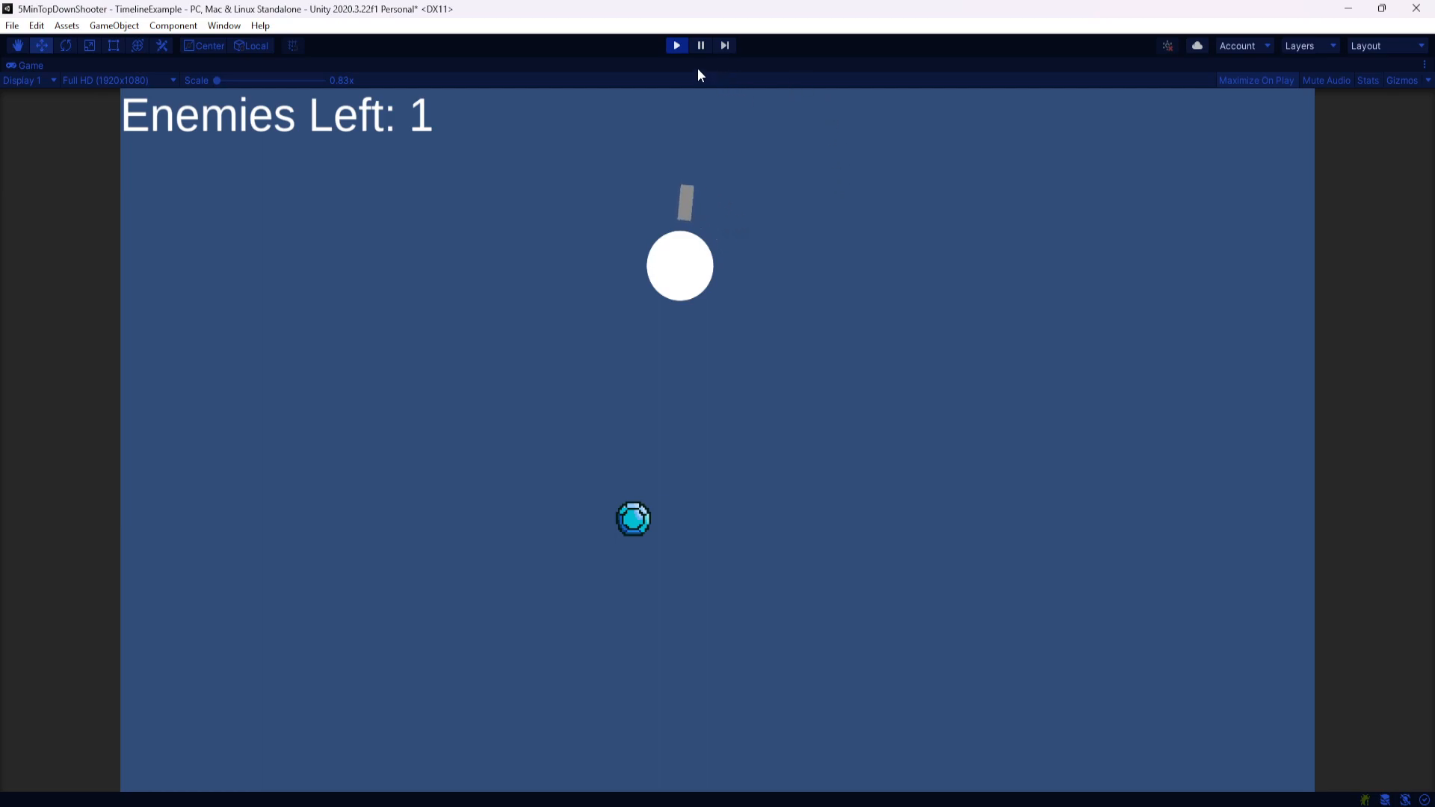
pyautogui.click(677, 46)
# - Run the scene again to test moving and shooting around the Enemy, and preview the cutscene in the Timeline
pyautogui.click(676, 45)
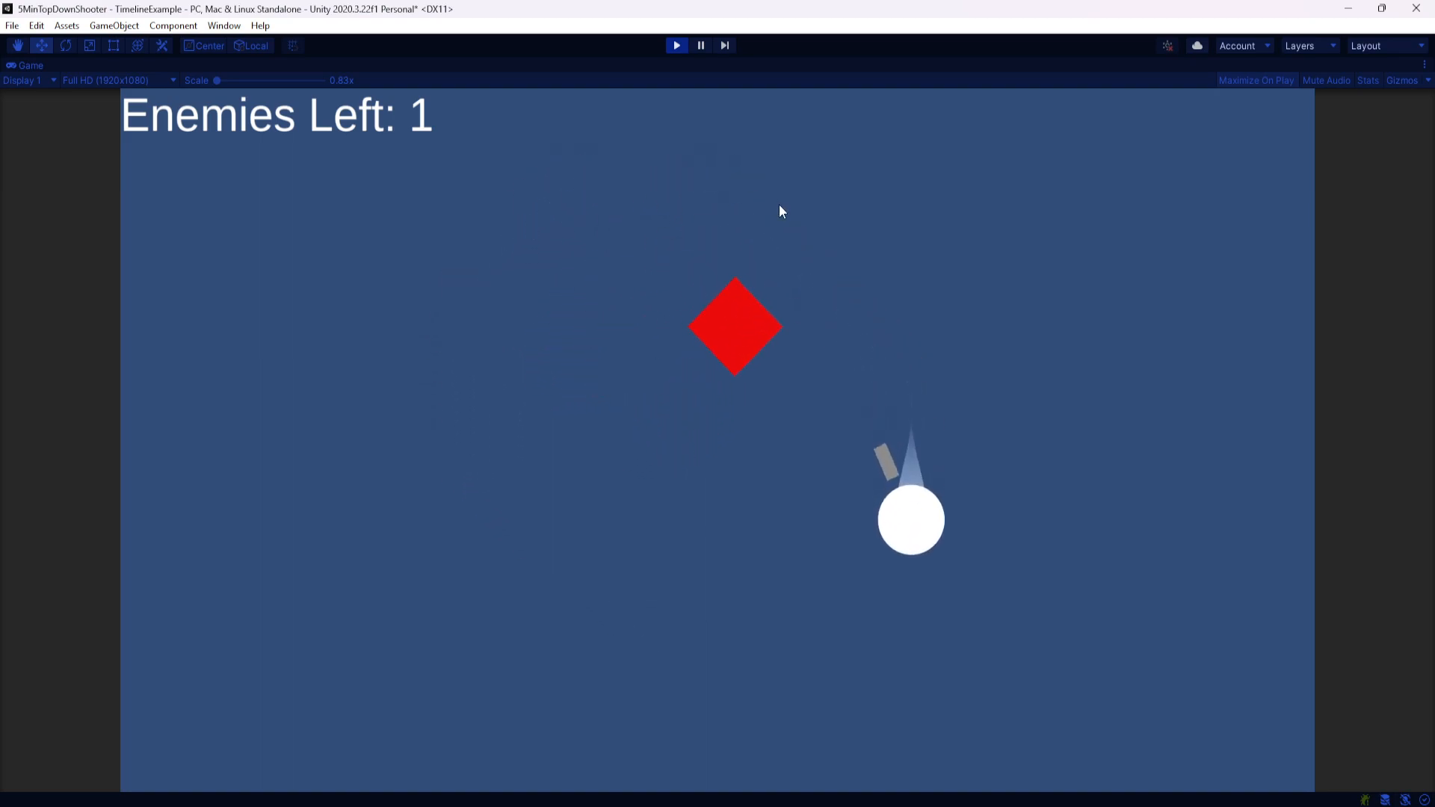
pyautogui.press('d')
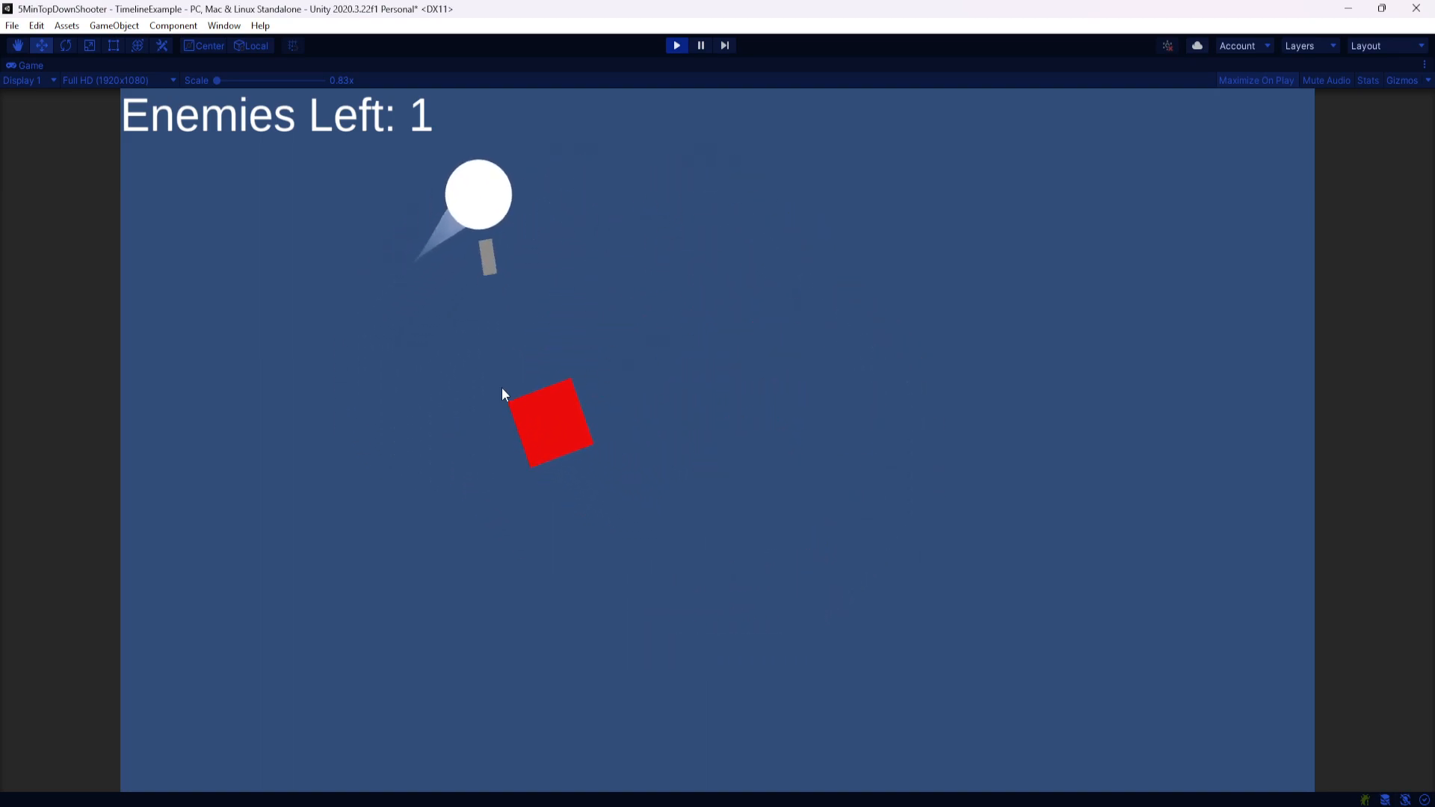
pyautogui.press('s')
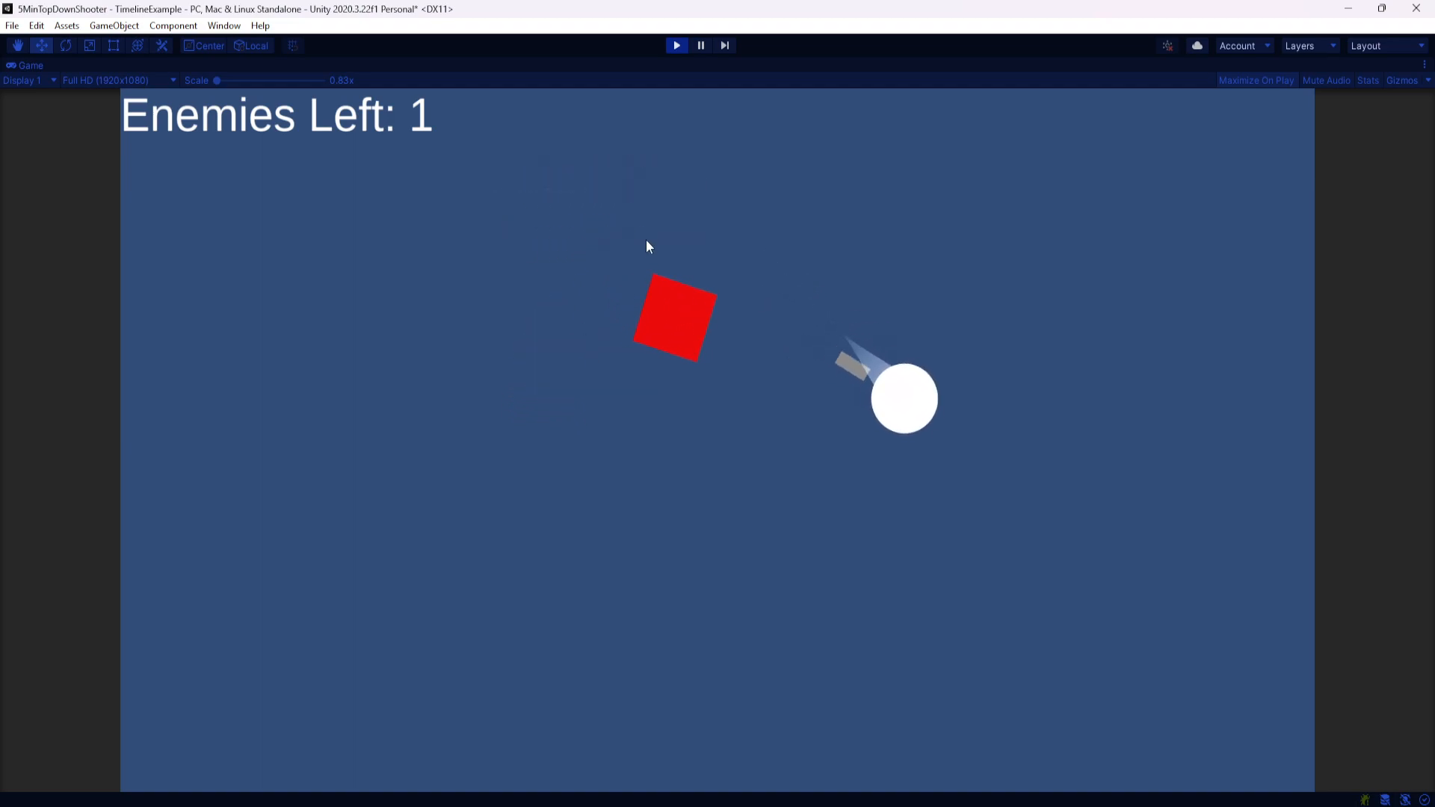
pyautogui.press('a')
pyautogui.press('s')
pyautogui.press('a')
pyautogui.press('w')
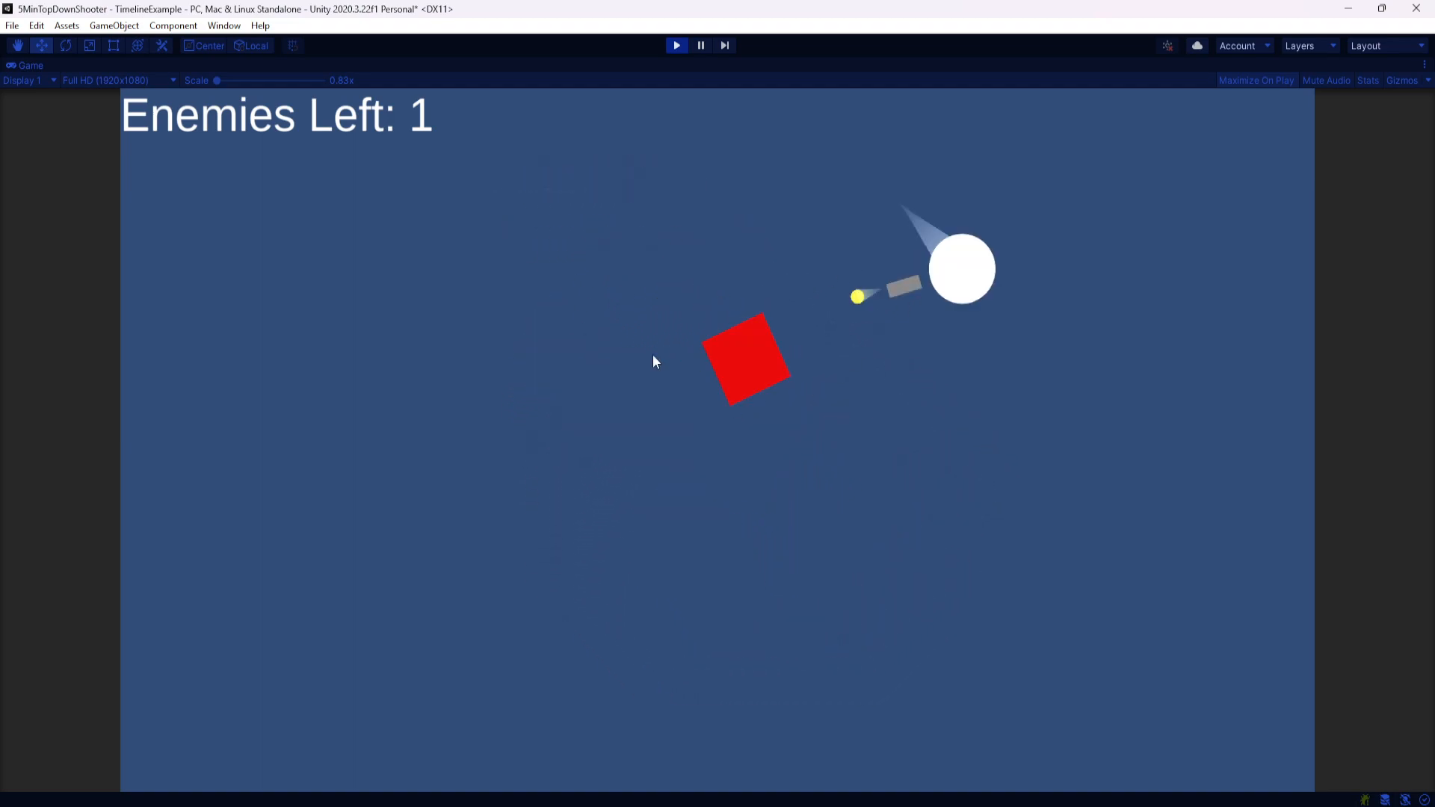
pyautogui.press('s')
pyautogui.click(684, 271)
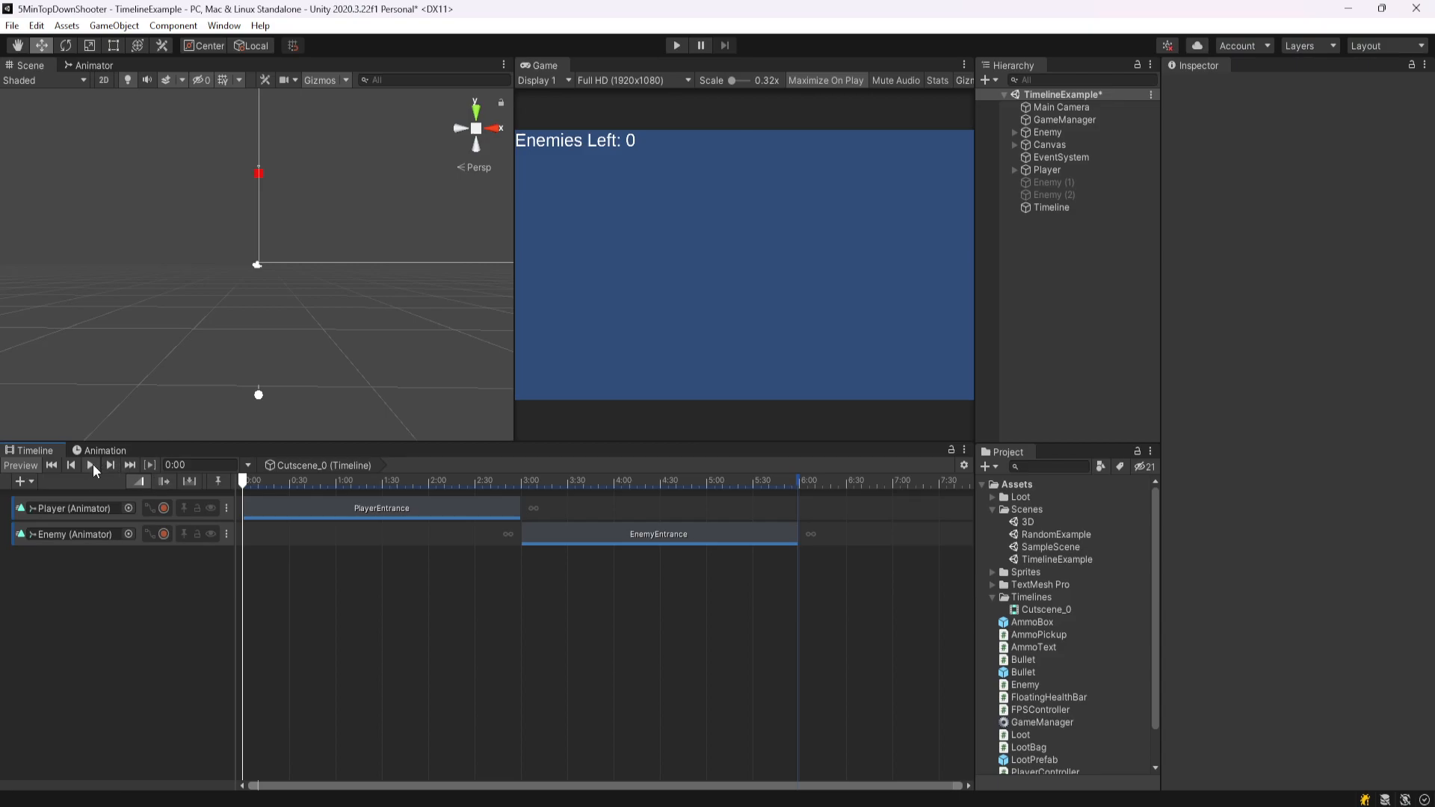
pyautogui.click(93, 464)
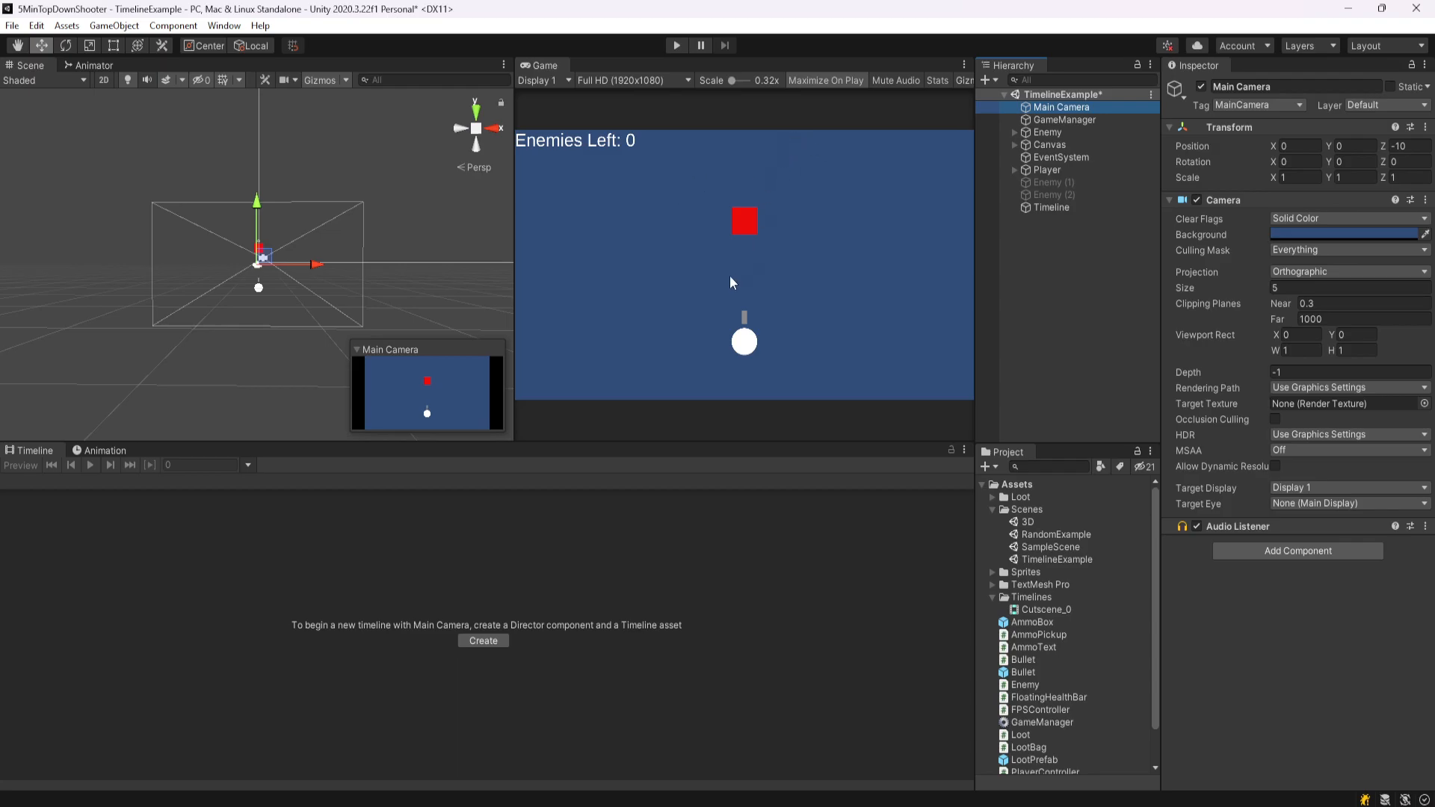
# - Duplicate the Main Camera and name the copy PlayerCamera
pyautogui.hotkey('ctrl', 'd')
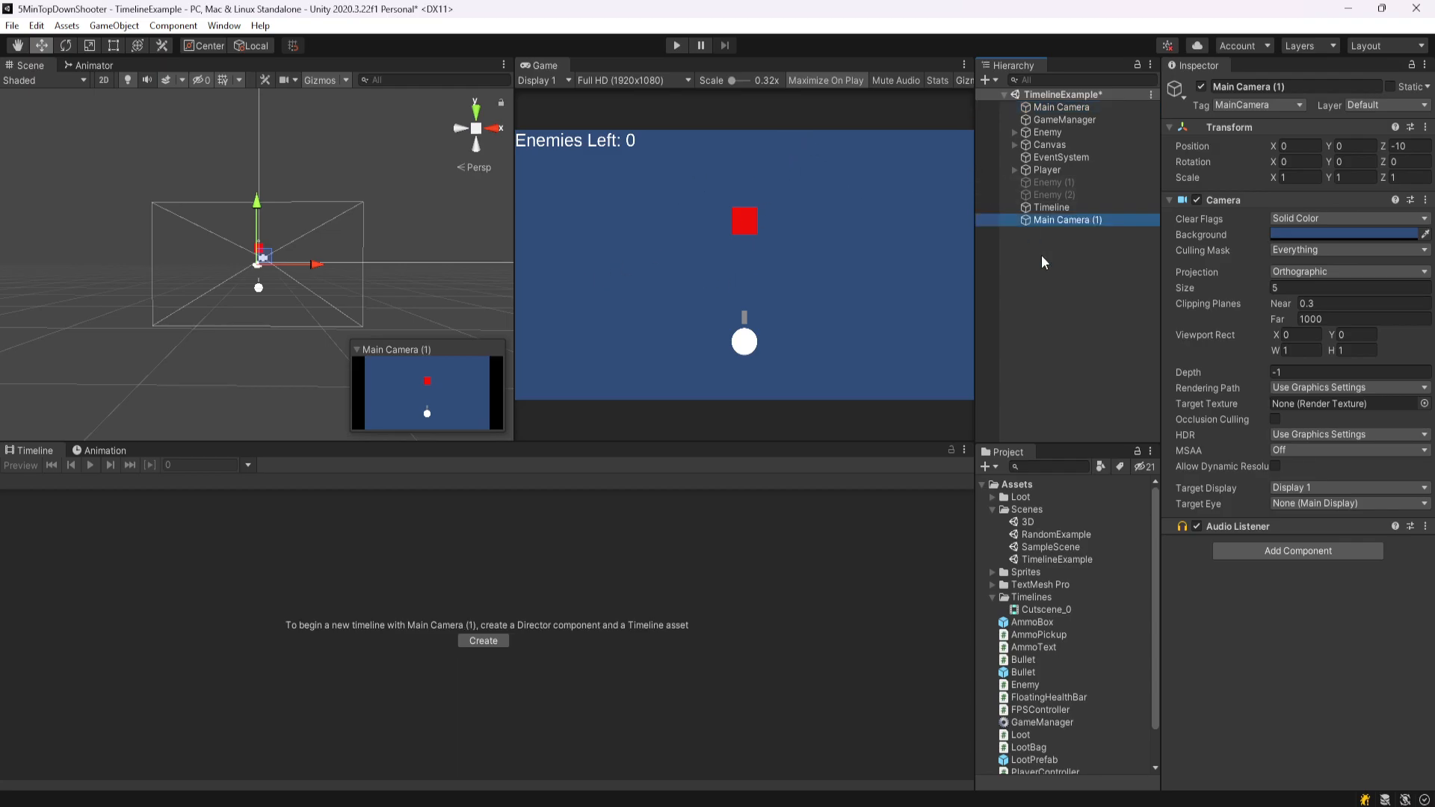
pyautogui.click(1287, 88)
pyautogui.write('PlayerCamera')
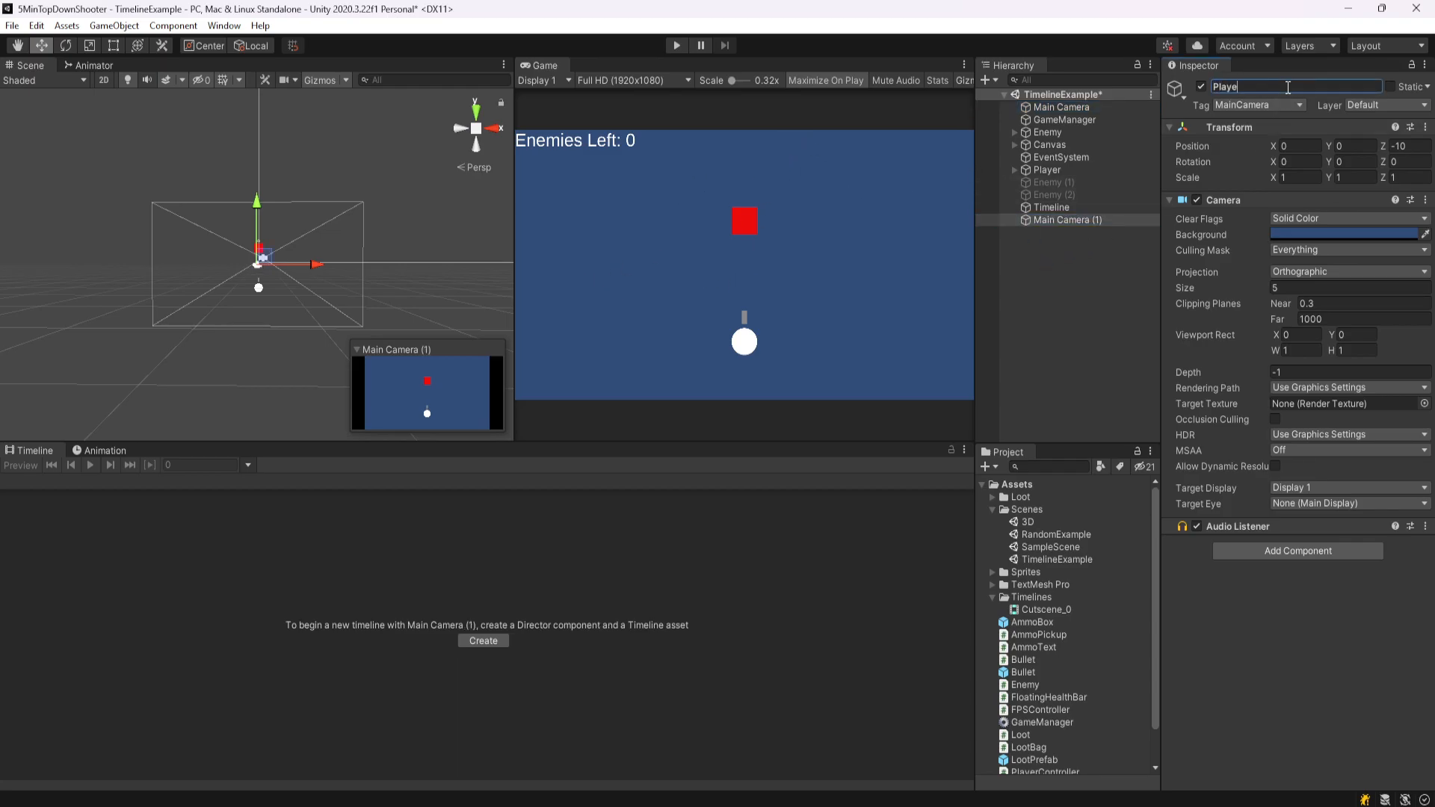
pyautogui.press('Return')
# - Duplicate the PlayerCamera and name the copy EnemyCamera
pyautogui.hotkey('ctrl', 'd')
pyautogui.click(1265, 88)
pyautogui.write('EnemyCamera')
pyautogui.press('Return')
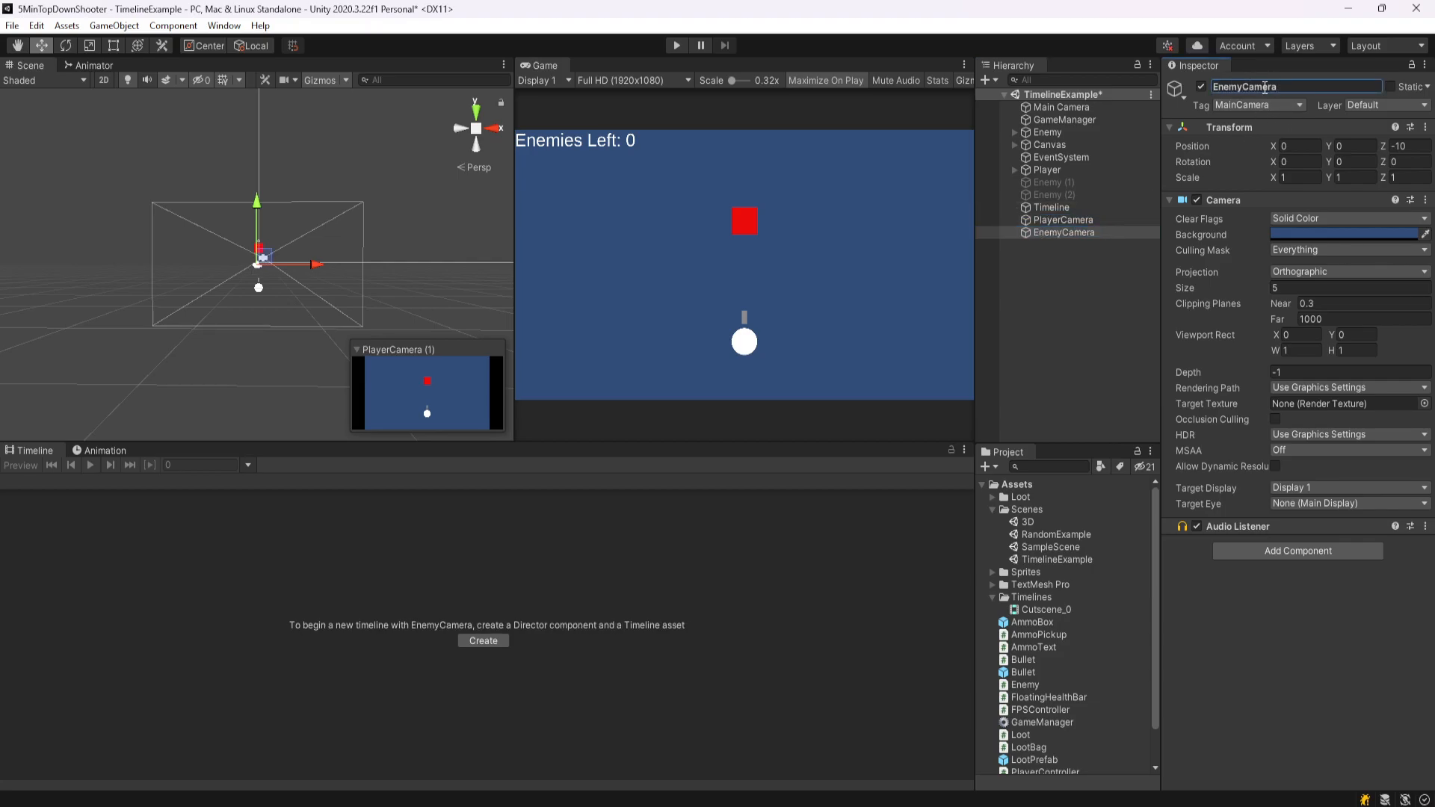
# - Move the PlayerCamera down to about Y -8.65 and the EnemyCamera up to about Y 9.94
pyautogui.click(1104, 219)
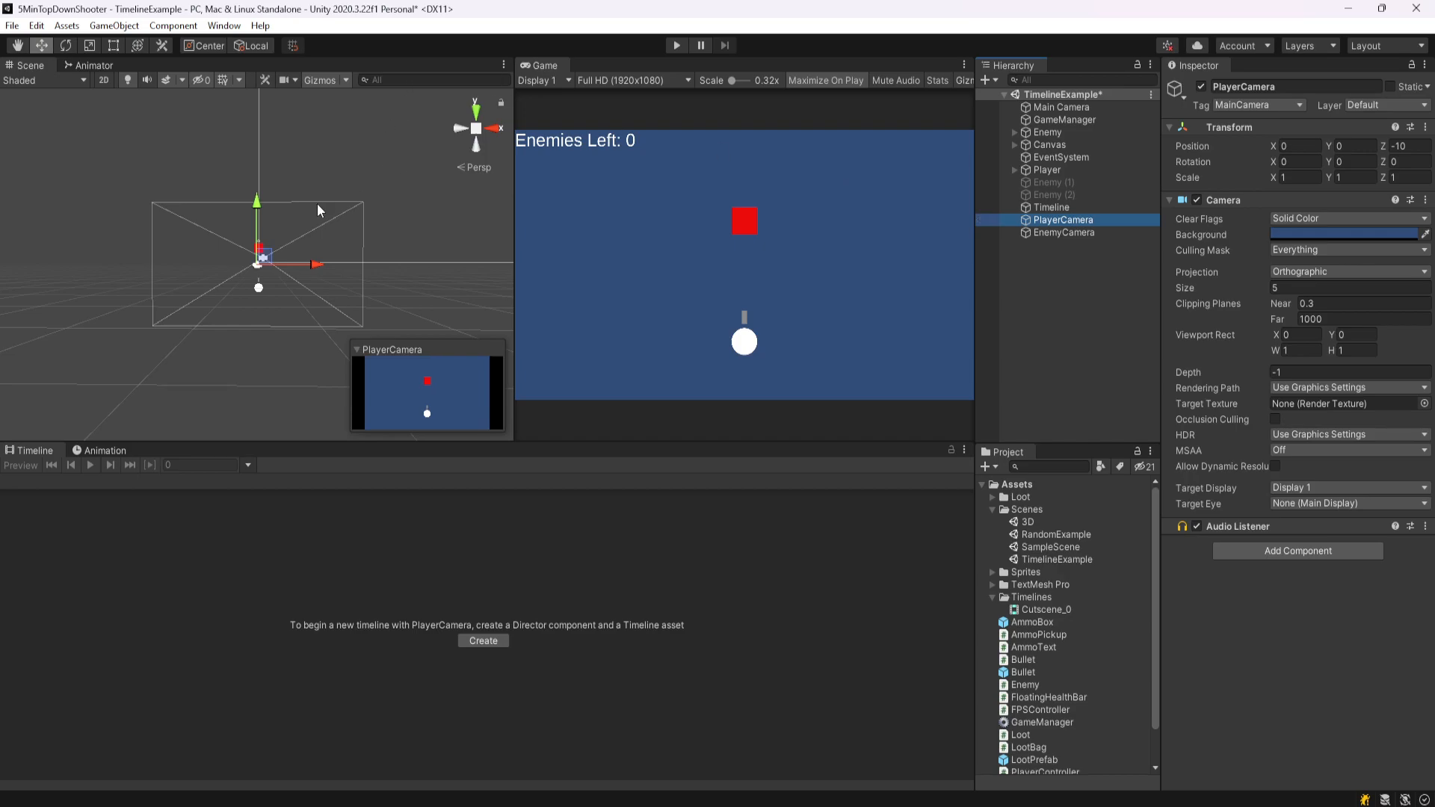
pyautogui.moveTo(255, 204); pyautogui.dragTo(240, 288)
pyautogui.click(1085, 108)
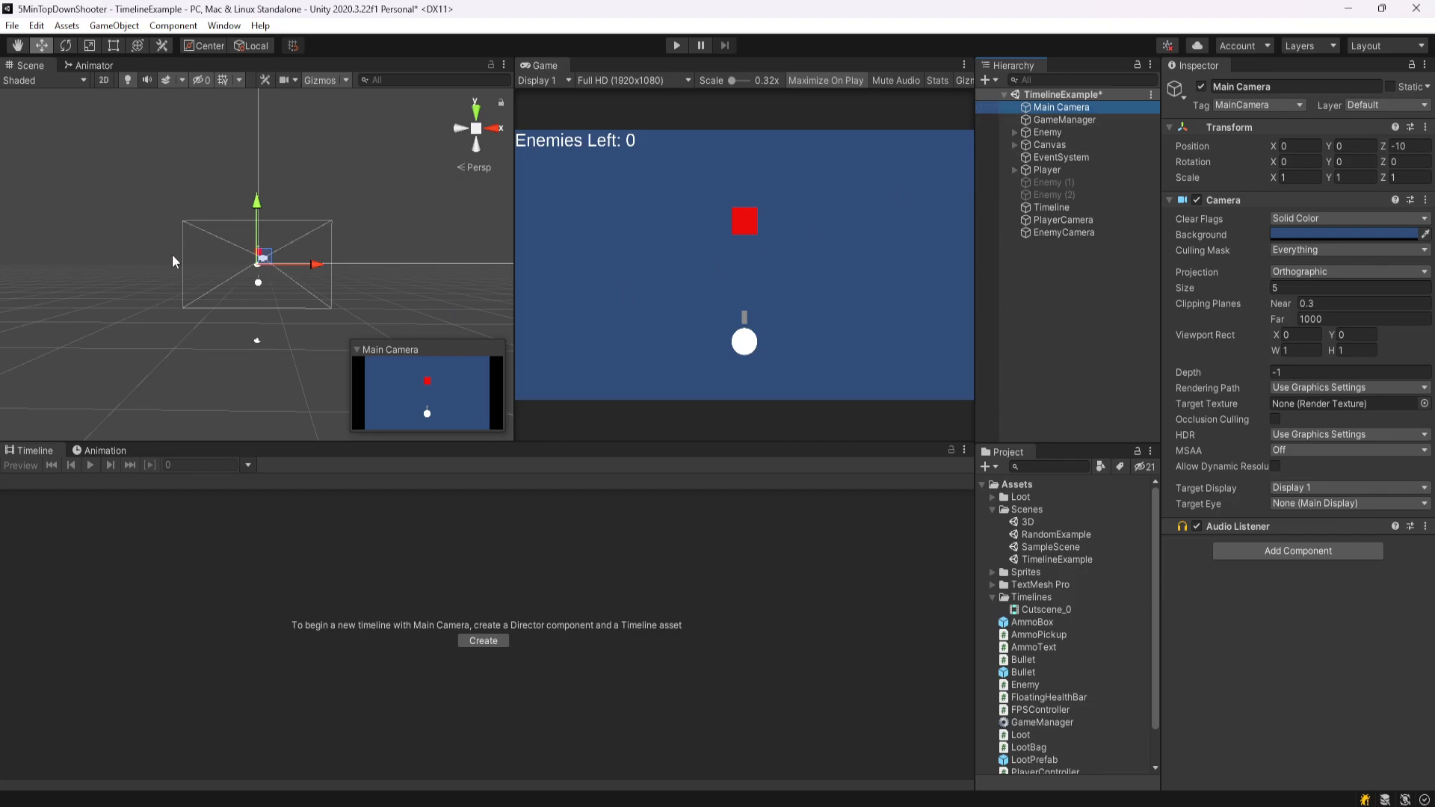
pyautogui.click(1078, 218)
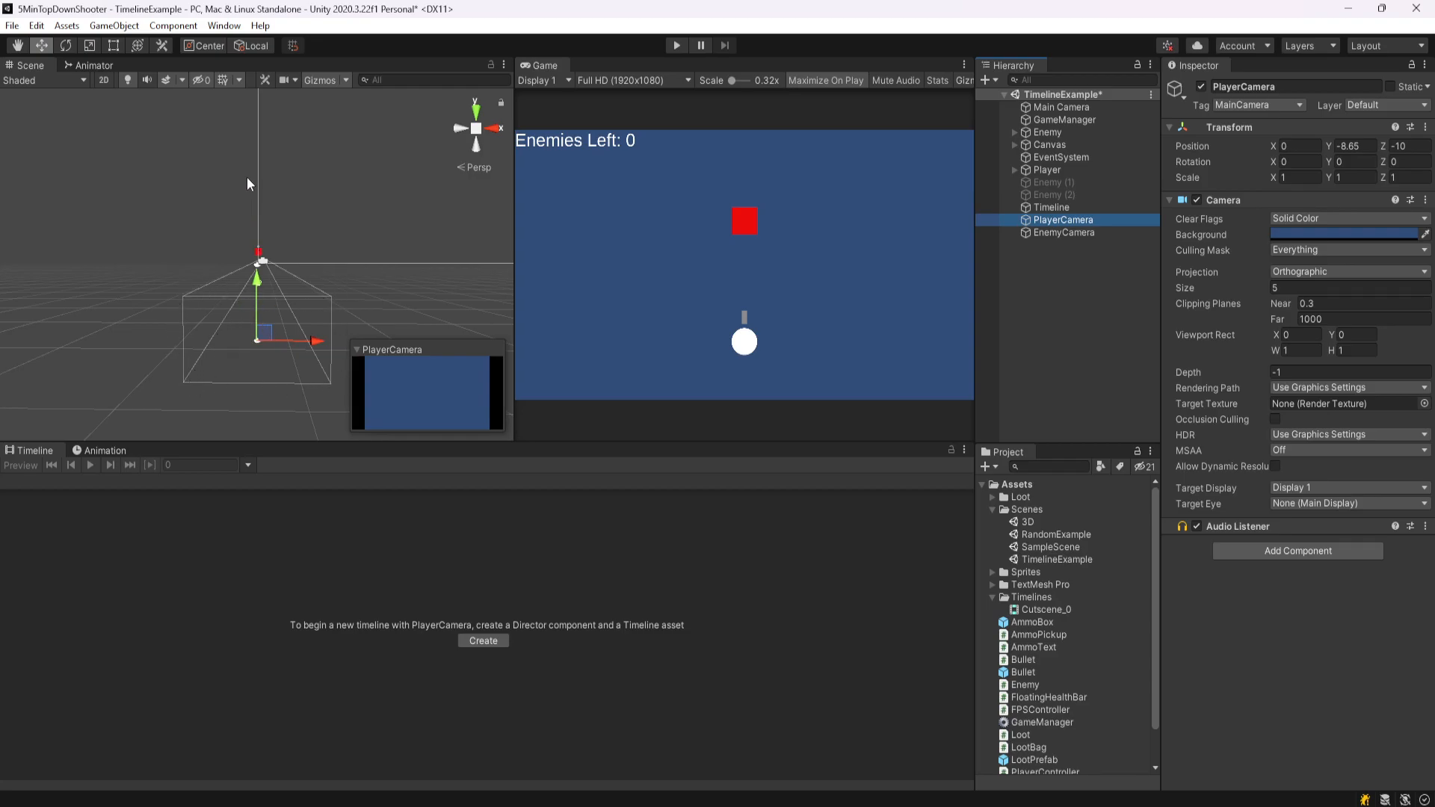
pyautogui.click(1067, 232)
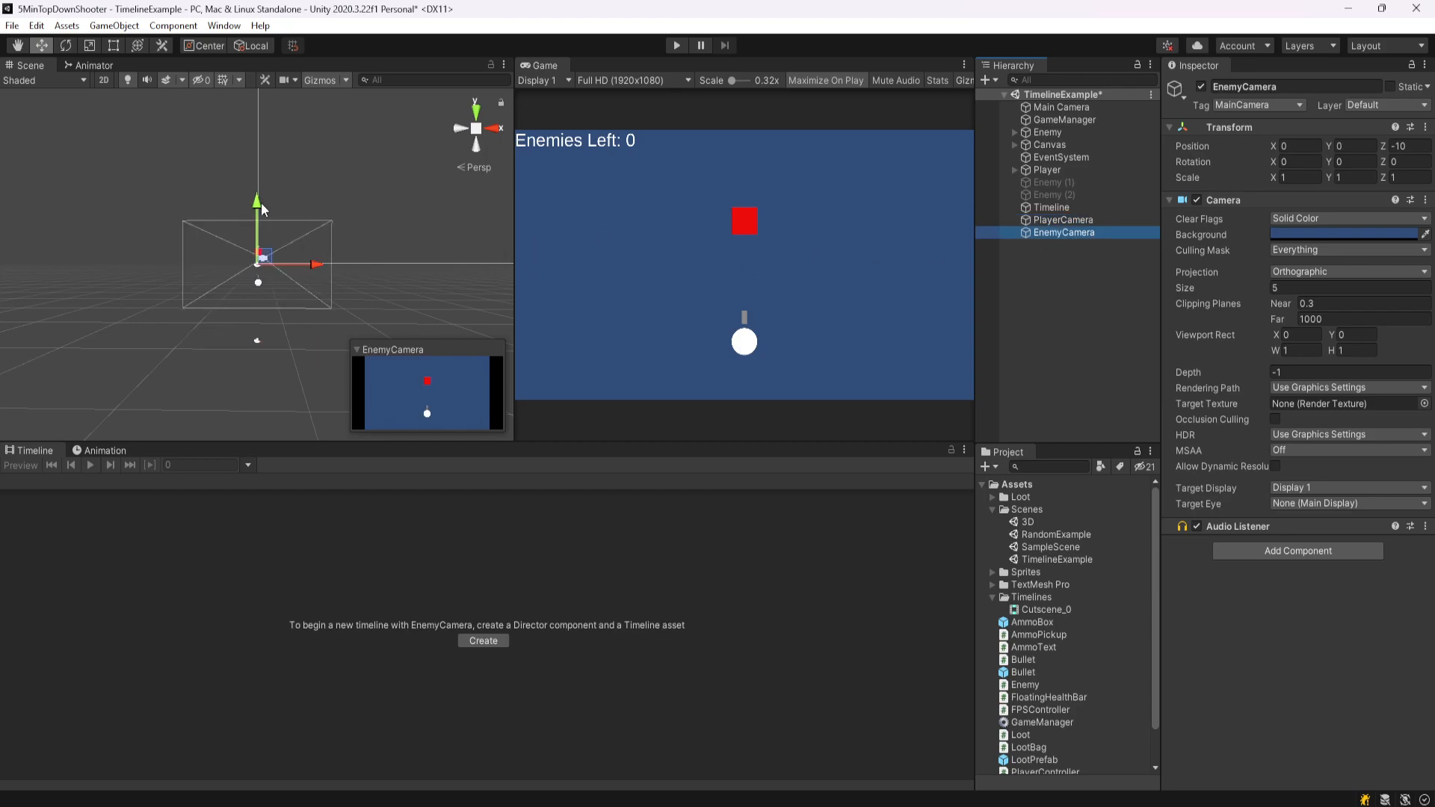
pyautogui.moveTo(258, 204); pyautogui.dragTo(269, 116)
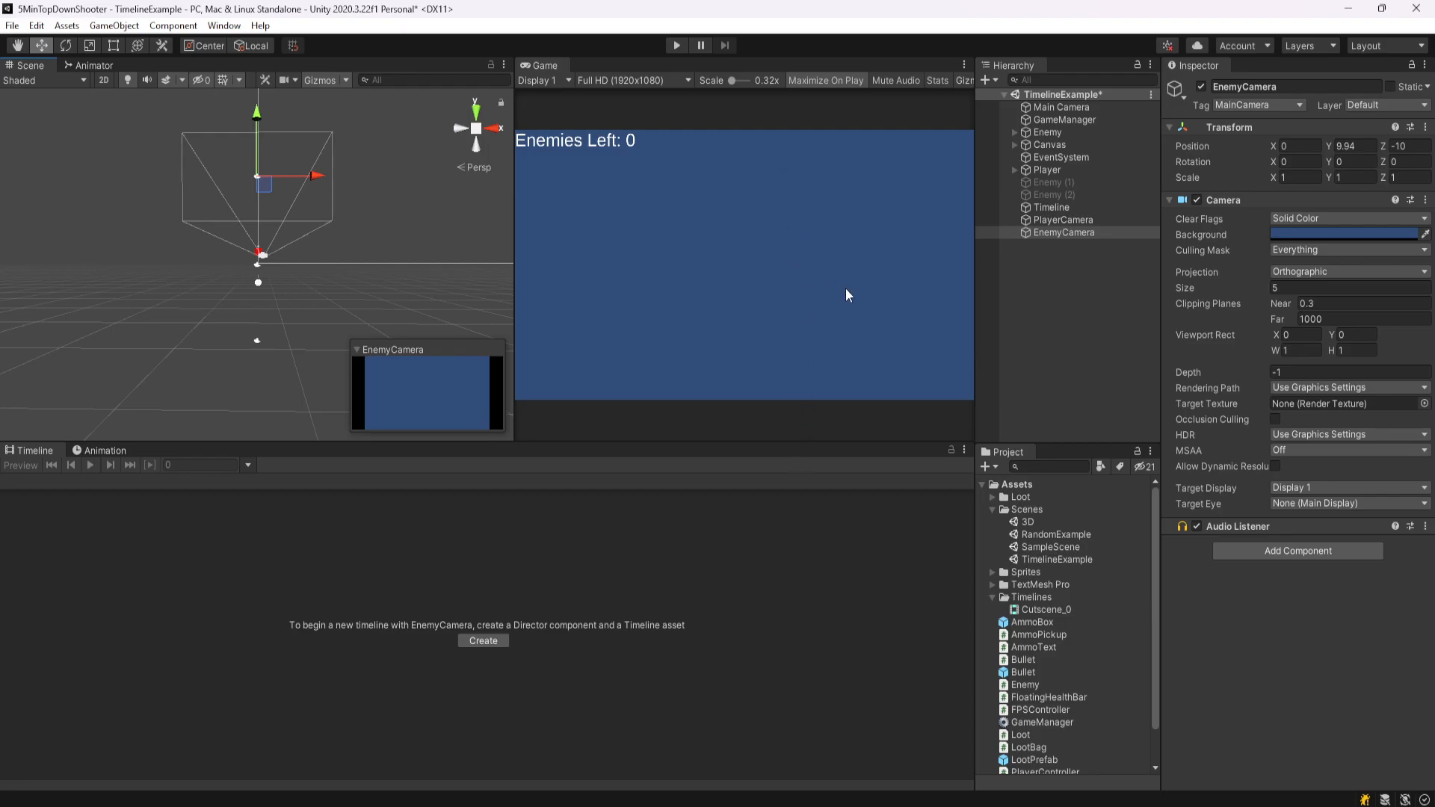
# - Deactivate both the PlayerCamera and EnemyCamera objects
pyautogui.click(1104, 219)
pyautogui.keyDown('ctrl'); pyautogui.click(1067, 232); pyautogui.keyUp('ctrl')
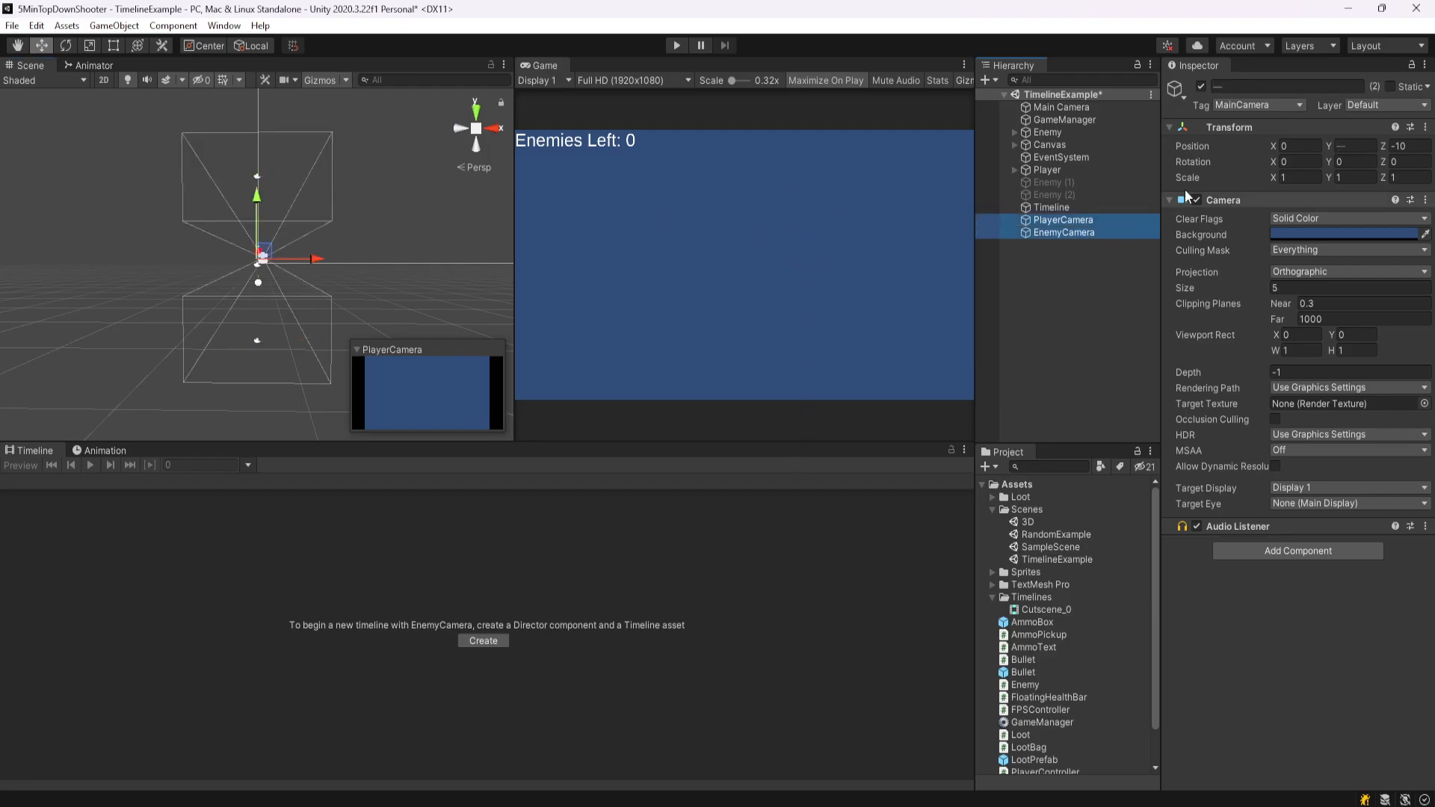
pyautogui.click(1210, 97)
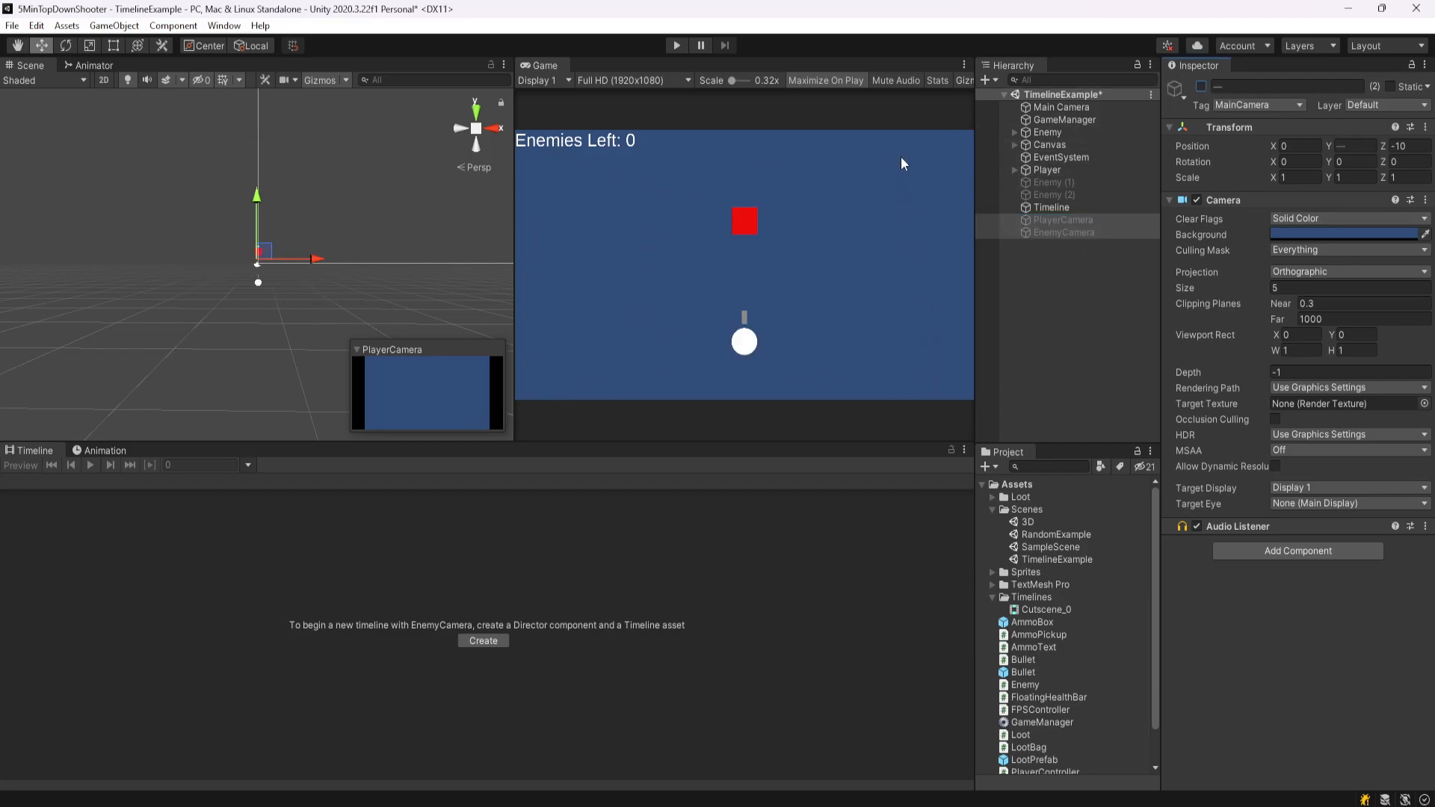
# - Add an Activation Track bound to the PlayerCamera, with its Active clip shortened to about 1.5 seconds
pyautogui.click(1075, 206)
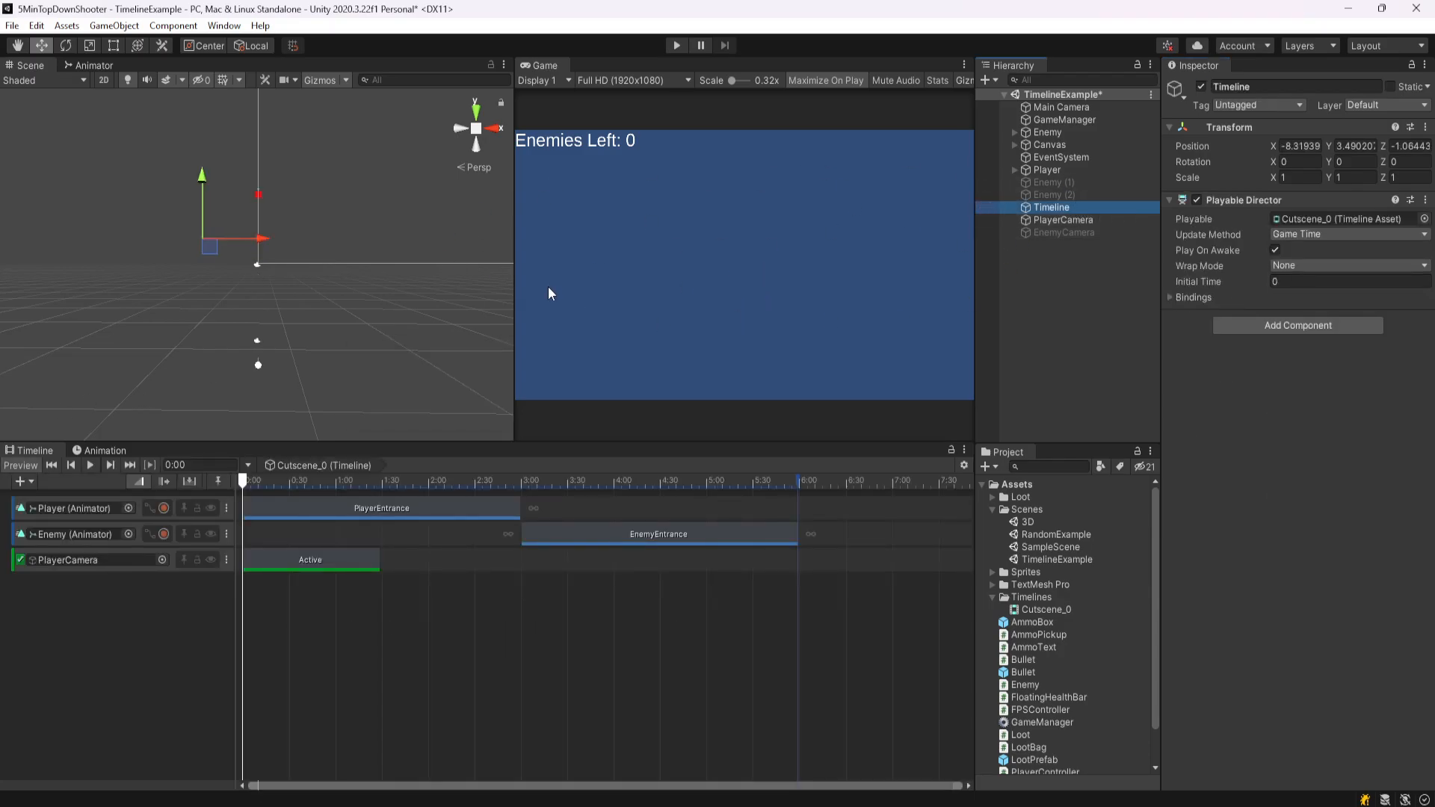
pyautogui.rightClick(66, 566)
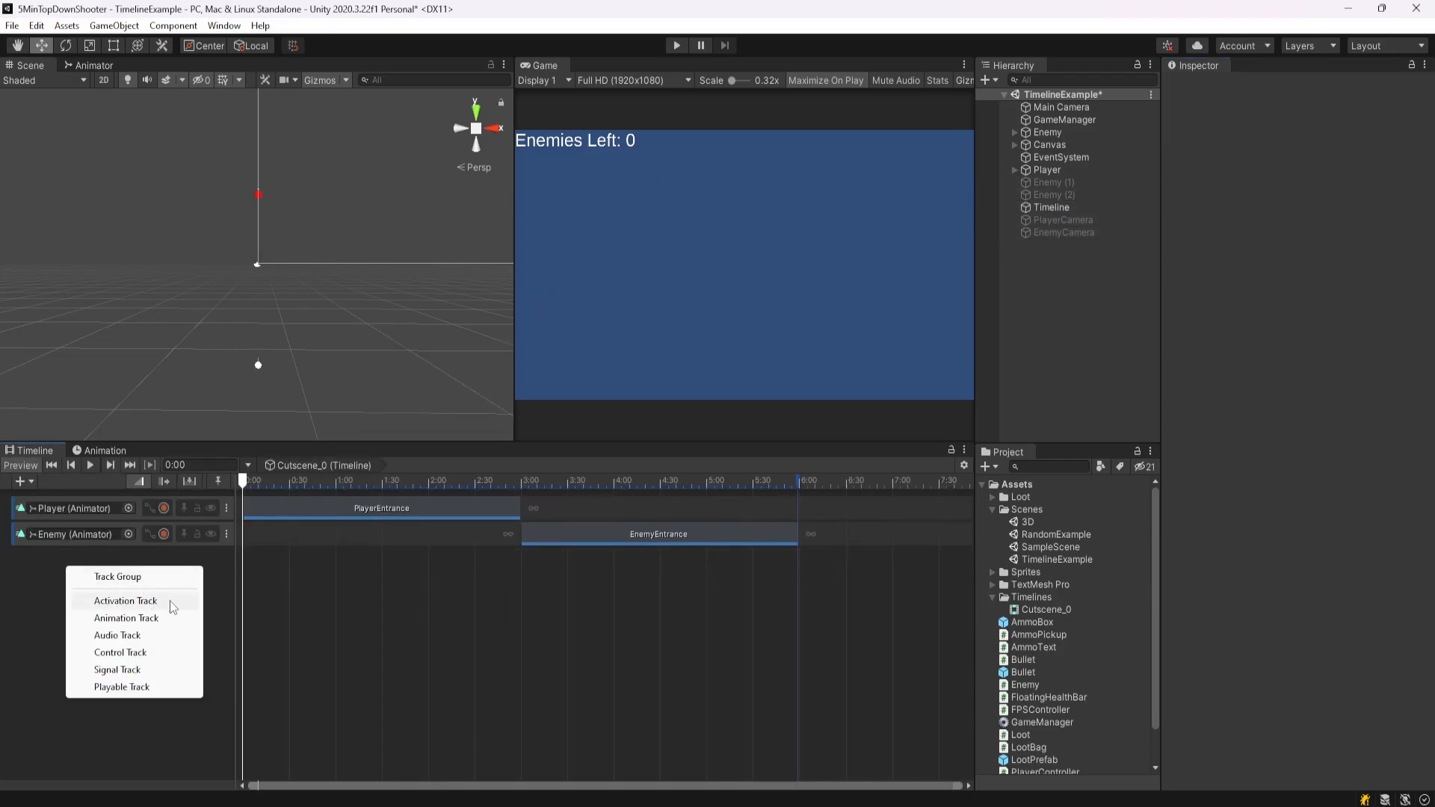
pyautogui.click(126, 600)
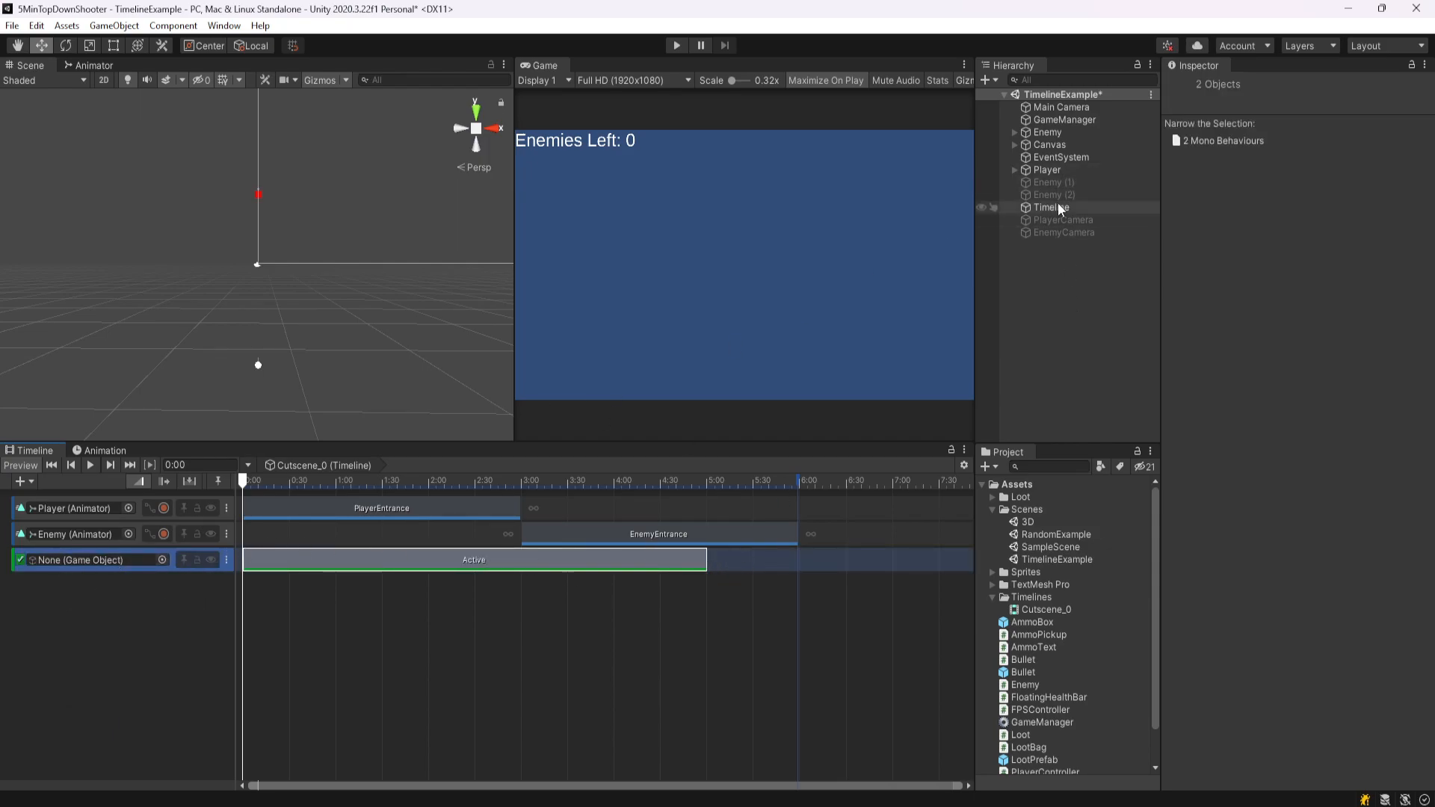
pyautogui.moveTo(704, 557); pyautogui.dragTo(377, 569)
pyautogui.moveTo(1062, 220); pyautogui.dragTo(101, 560)
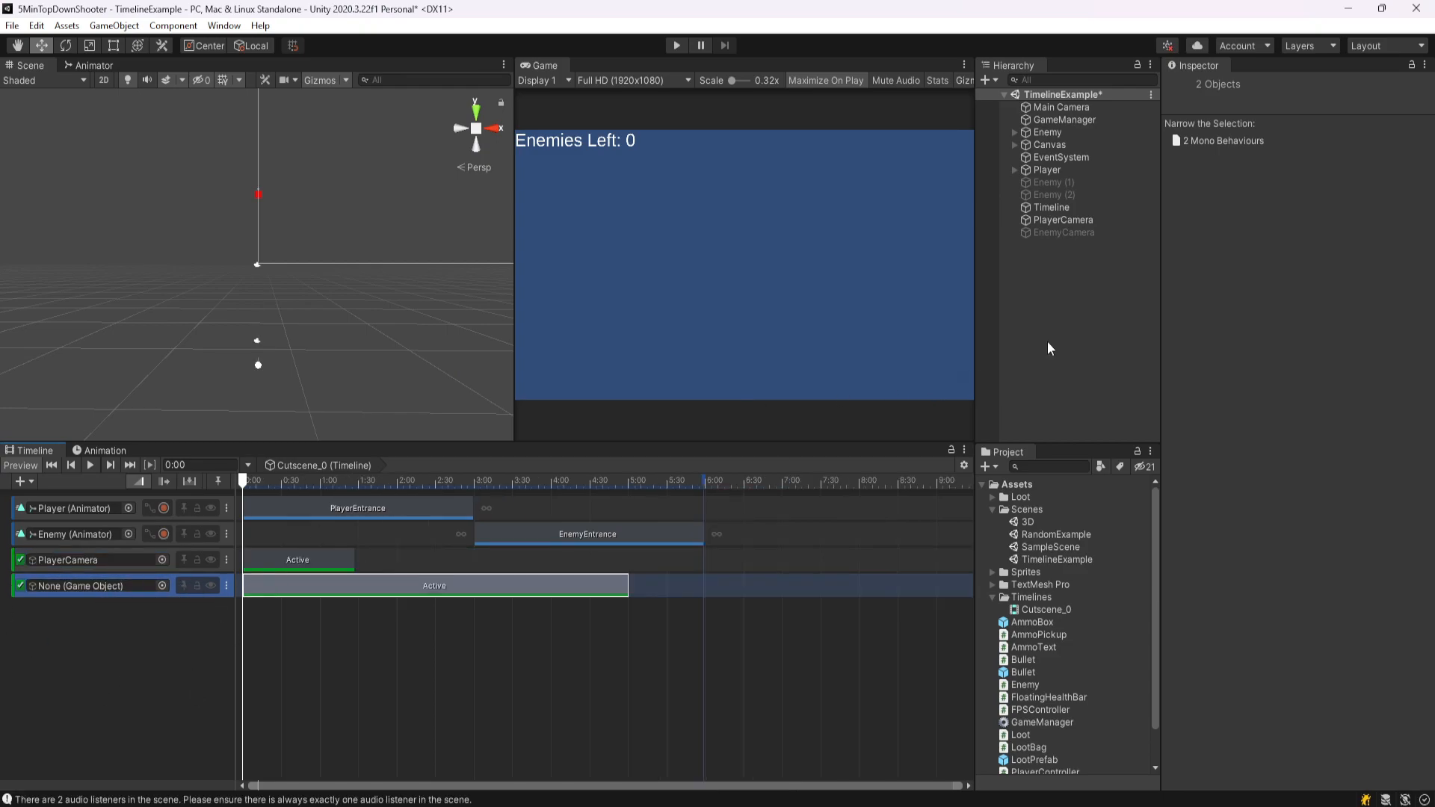
# - Bind the second Activation Track to the EnemyCamera, with its Active clip starting at 3 seconds and lasting about 1.5 seconds
pyautogui.moveTo(1077, 232); pyautogui.dragTo(100, 581)
pyautogui.moveTo(399, 580)
pyautogui.mouseDown()
pyautogui.moveTo(599, 568)
pyautogui.moveTo(625, 592)
pyautogui.mouseUp()
pyautogui.moveTo(860, 587); pyautogui.dragTo(584, 575)
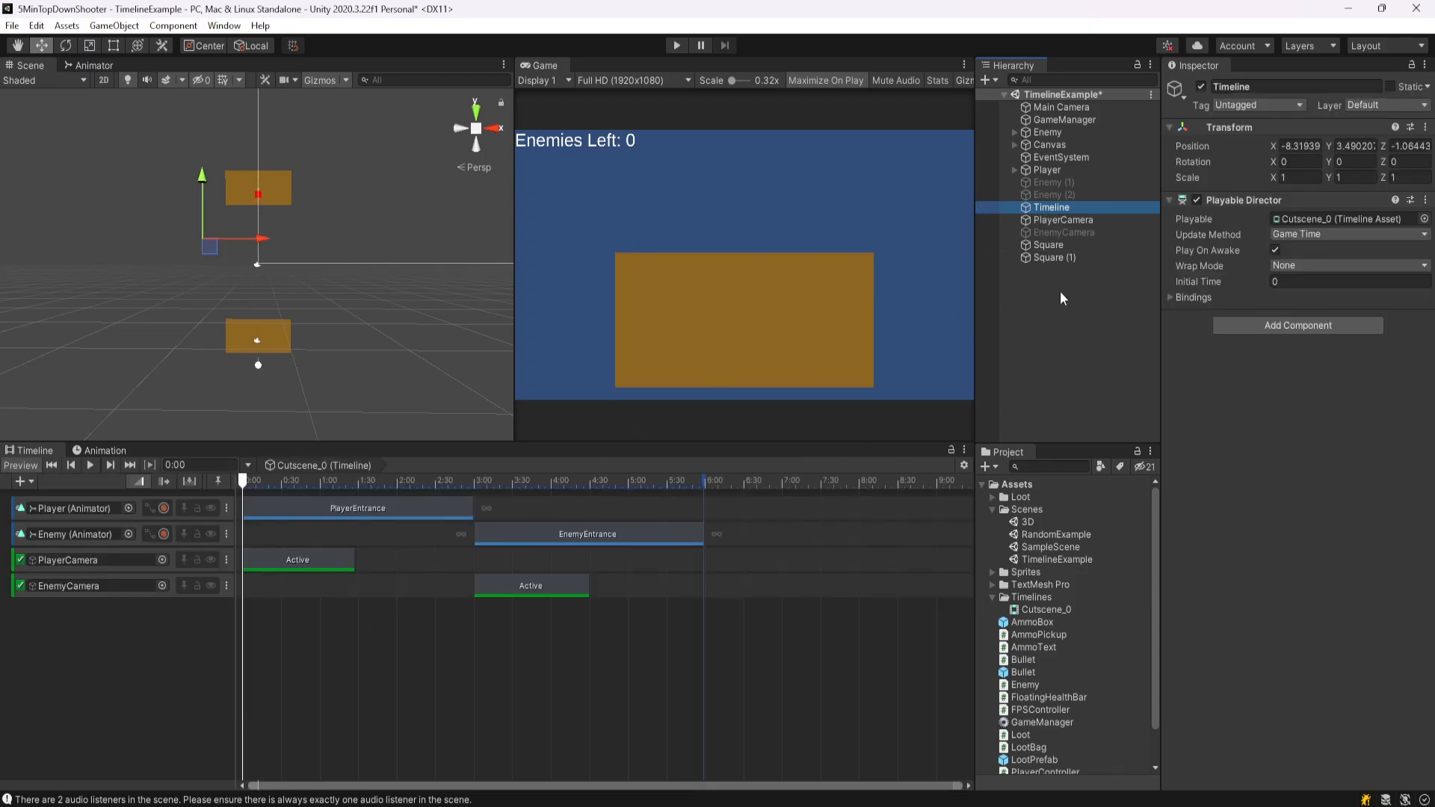
# - Run the scene in Play mode to watch the camera switches, and test moving the Player around the Enemy
pyautogui.click(1075, 255)
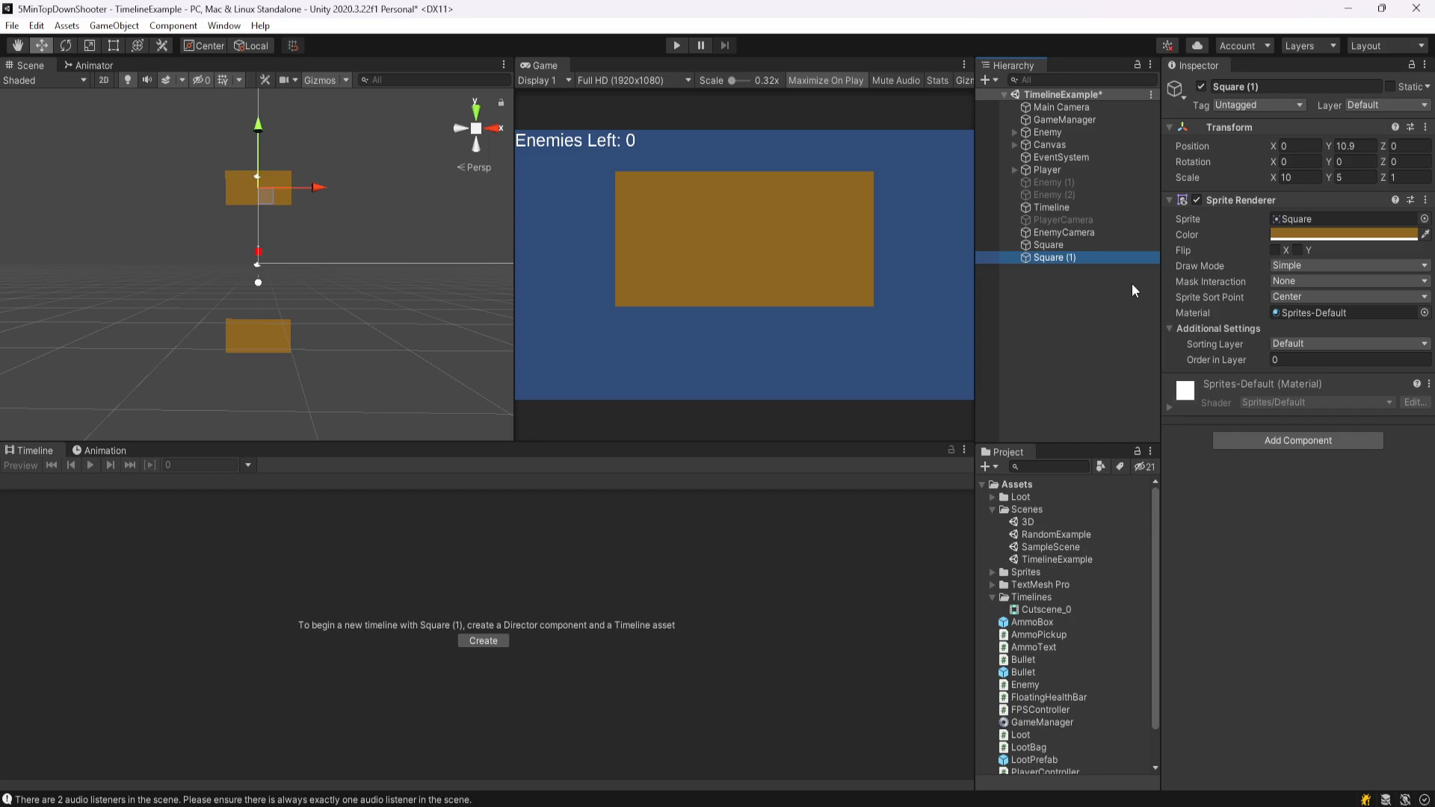
pyautogui.click(1070, 207)
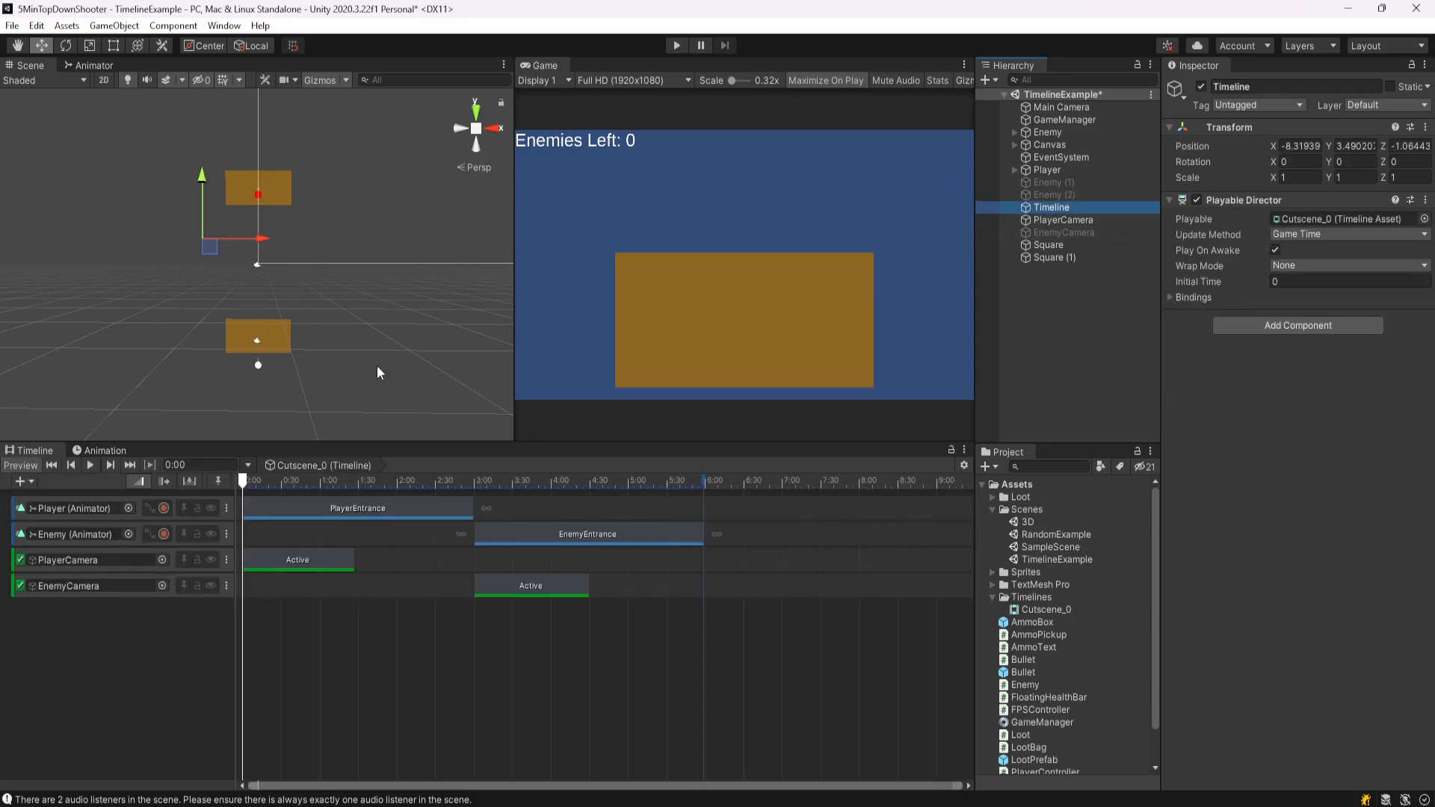
pyautogui.click(676, 46)
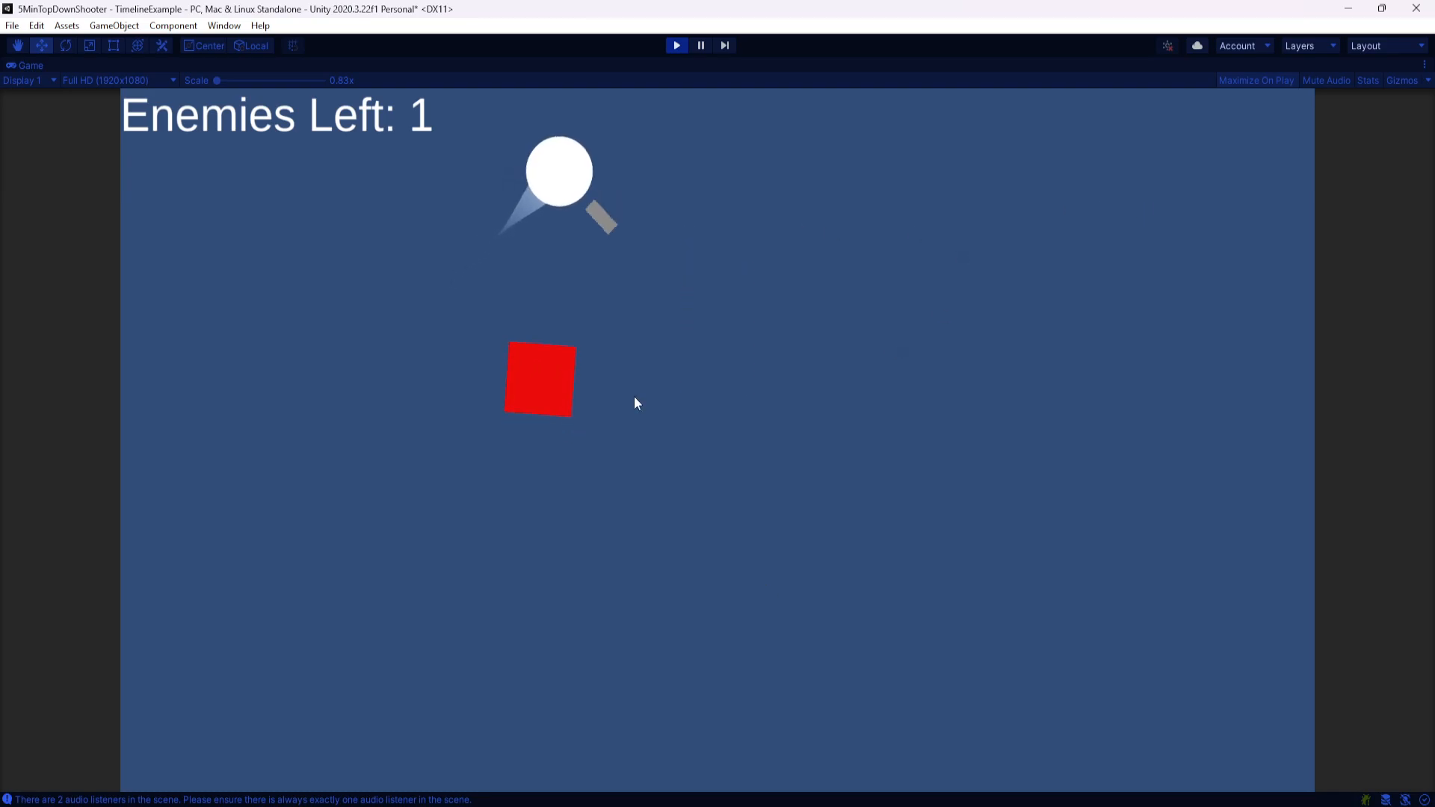
pyautogui.press('w')
pyautogui.press('d')
pyautogui.press('s')
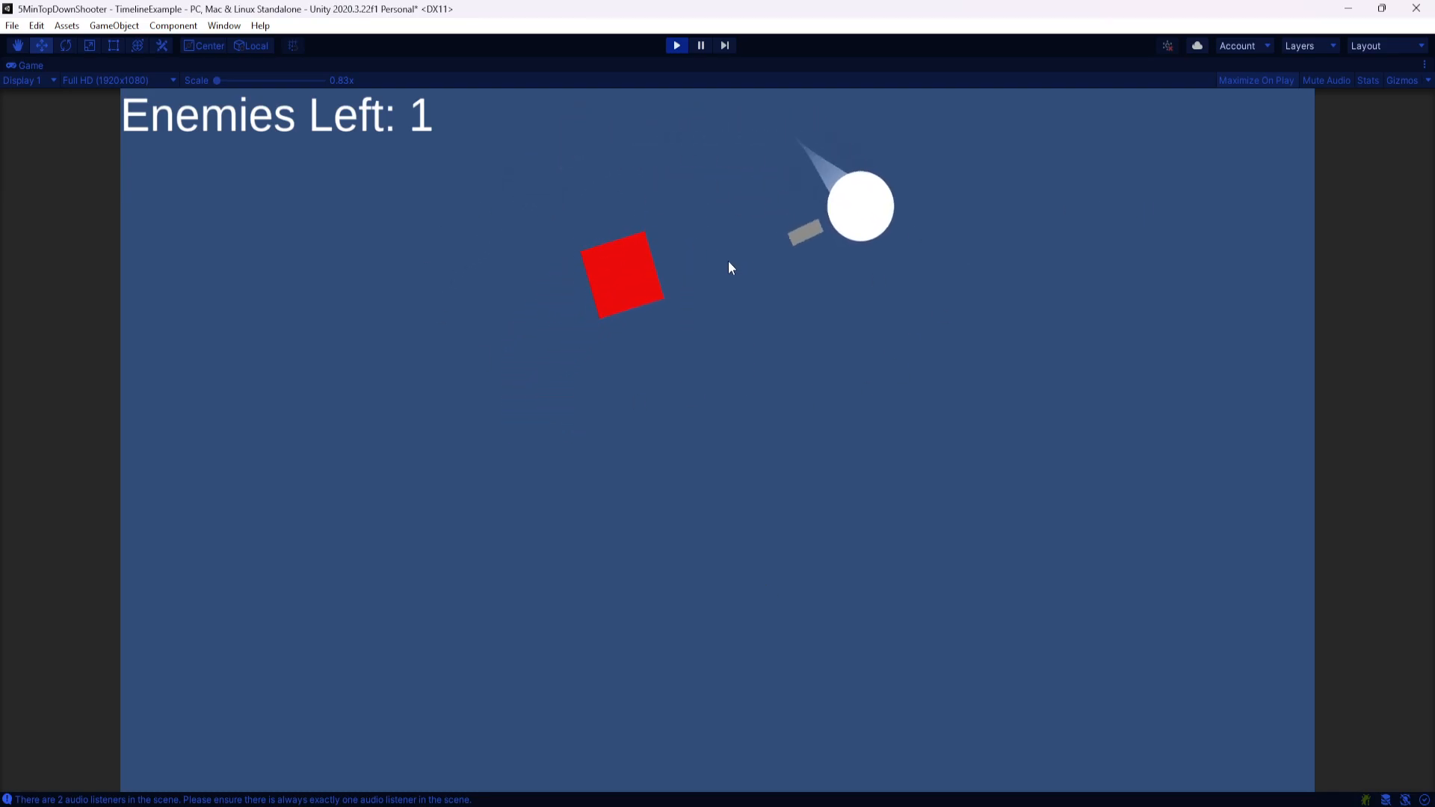
pyautogui.press('a')
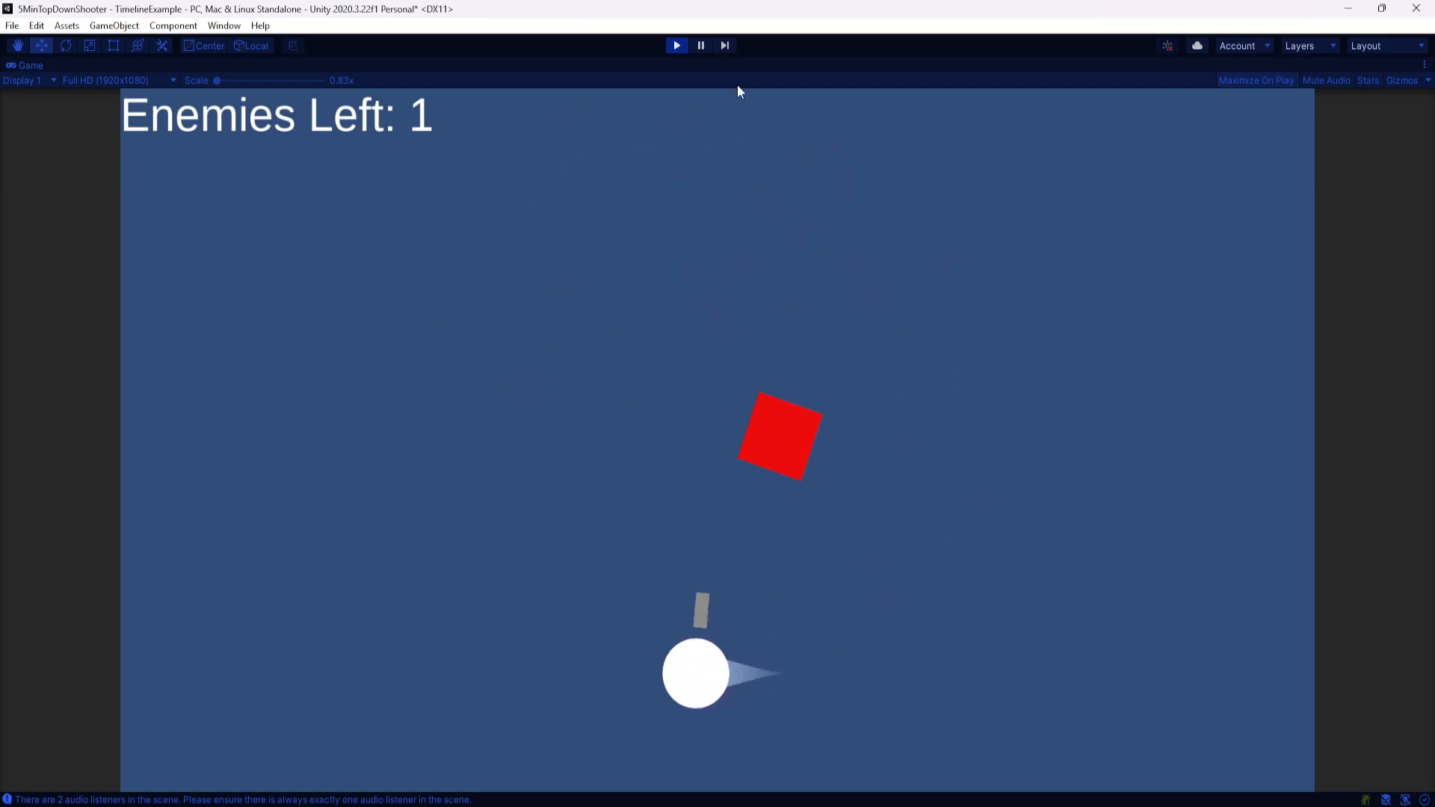
# - Pause the game to check the EnemyCamera, the Timeline's clips and the Main Camera, and leave Play mode
pyautogui.click(700, 45)
pyautogui.click(1046, 232)
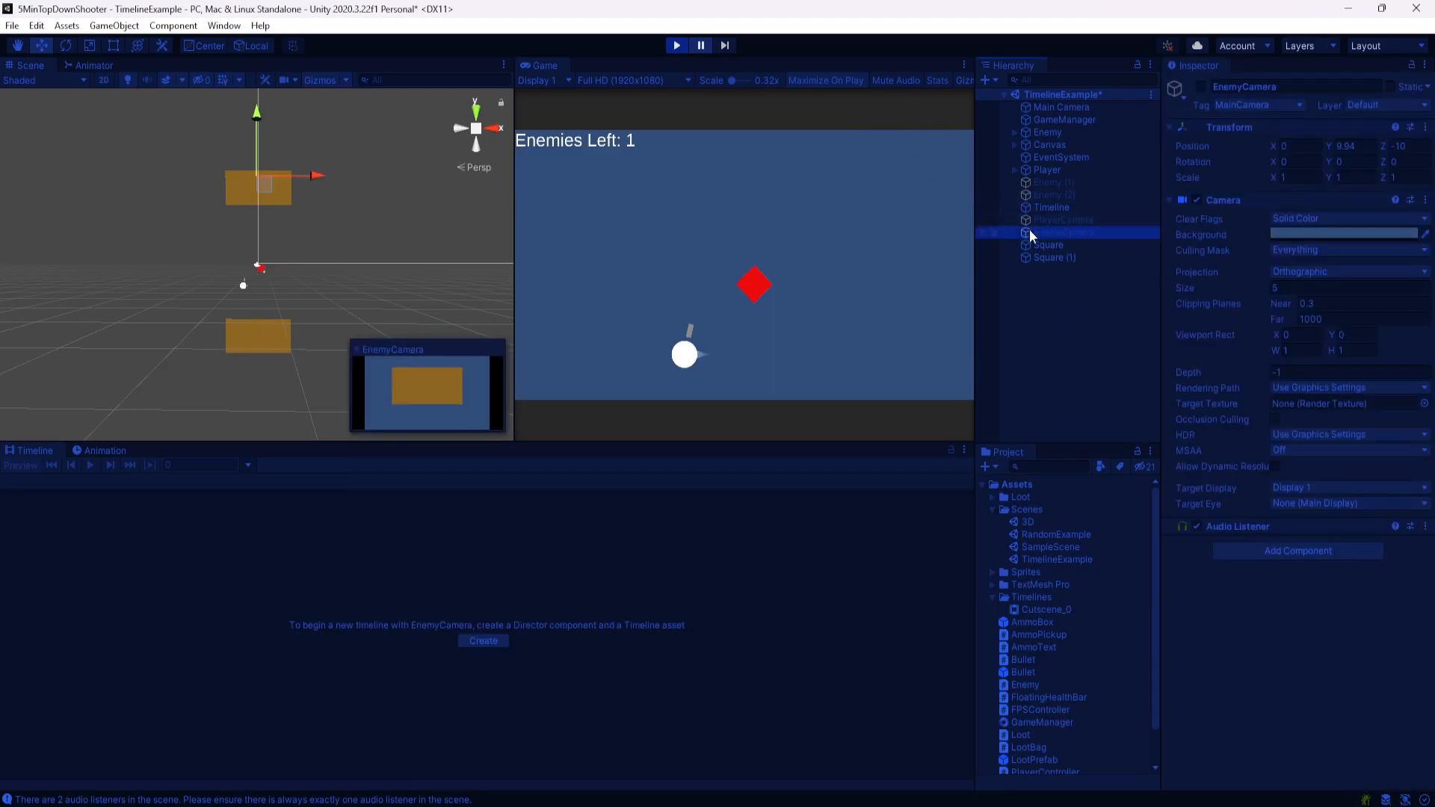
pyautogui.click(1058, 209)
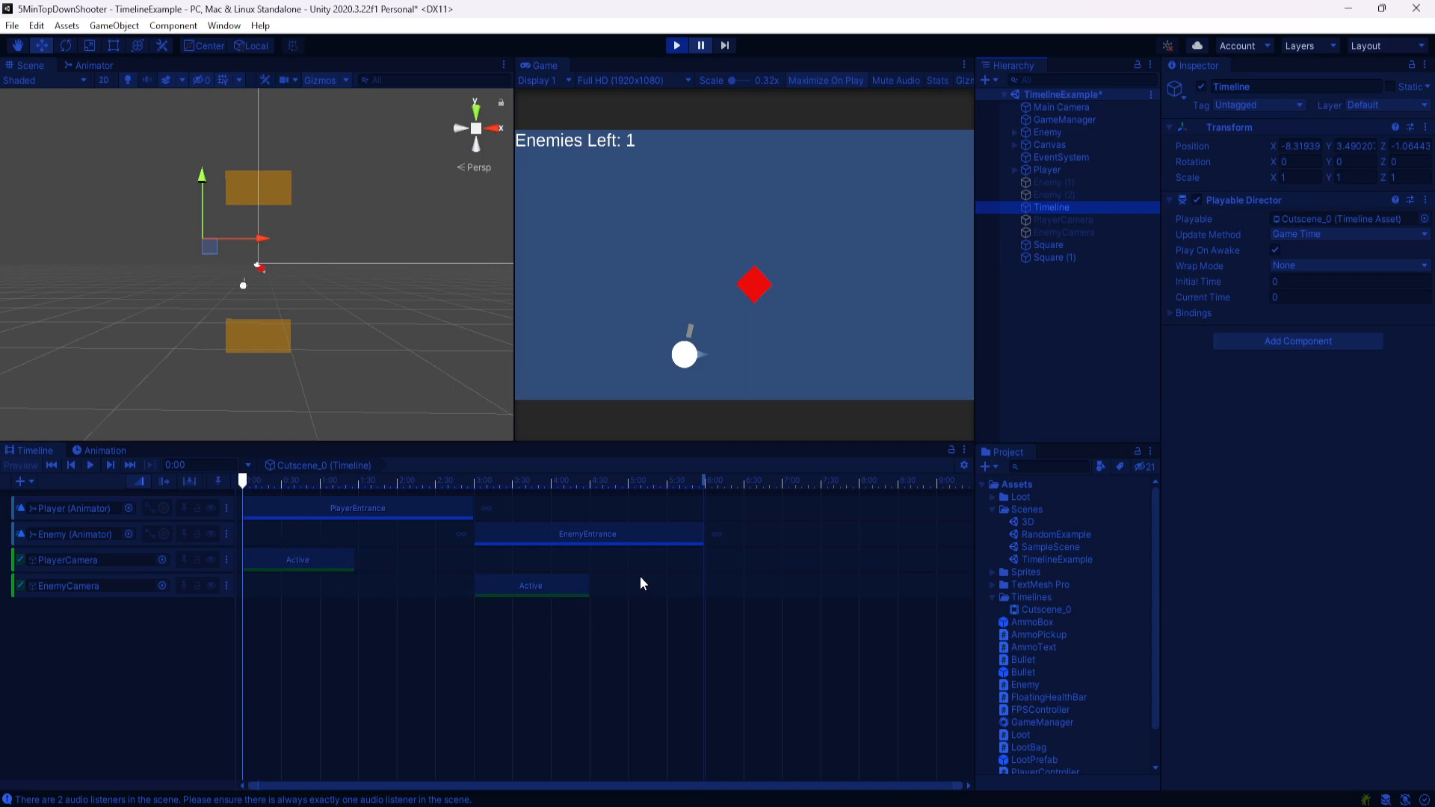
pyautogui.click(1073, 109)
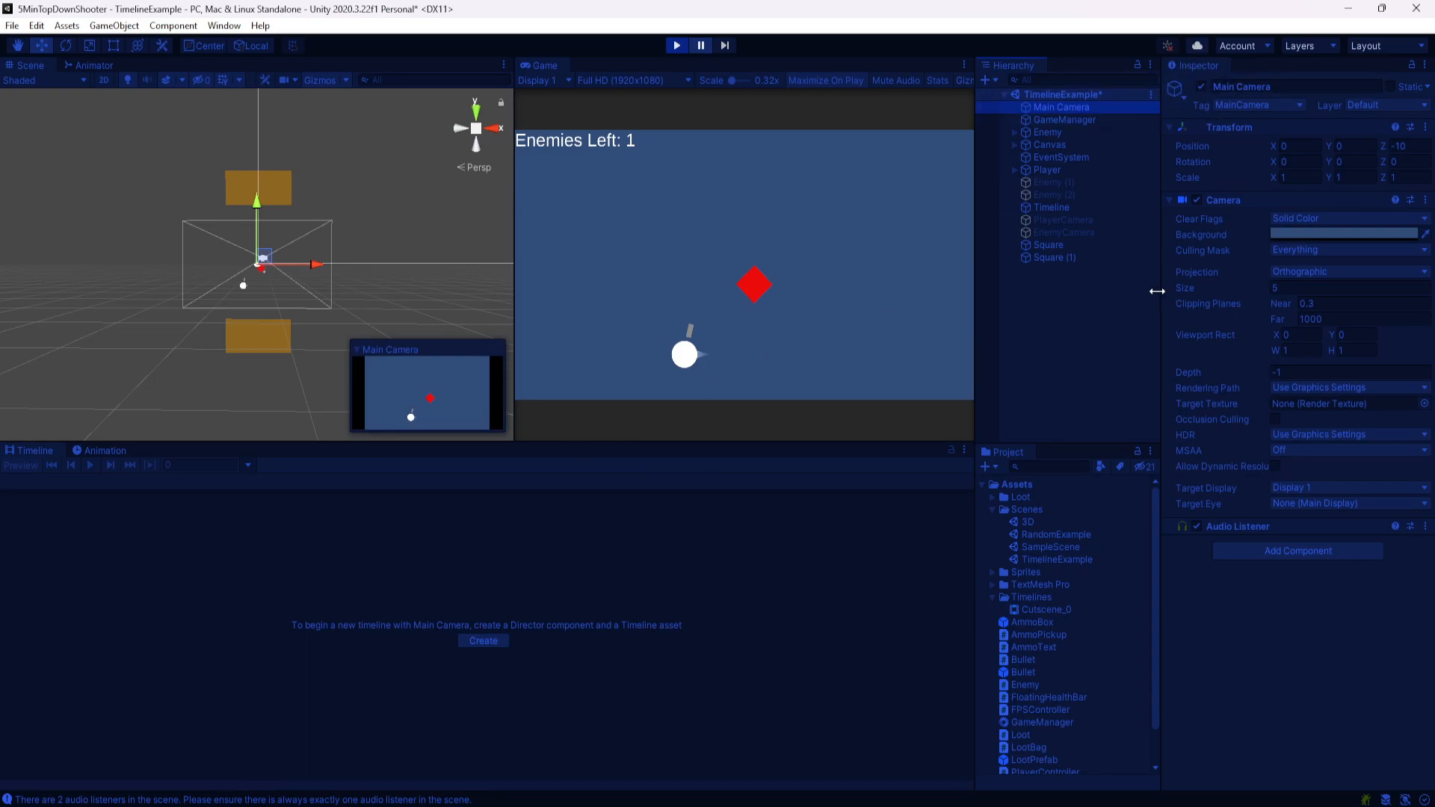
pyautogui.click(1069, 206)
pyautogui.hotkey('ctrl', 'p')
pyautogui.rightClick(163, 621)
pyautogui.click(86, 626)
# - Activate the FightTextRed and FightTextYellow objects, and bring up the Timeline's tracks
pyautogui.click(1061, 269)
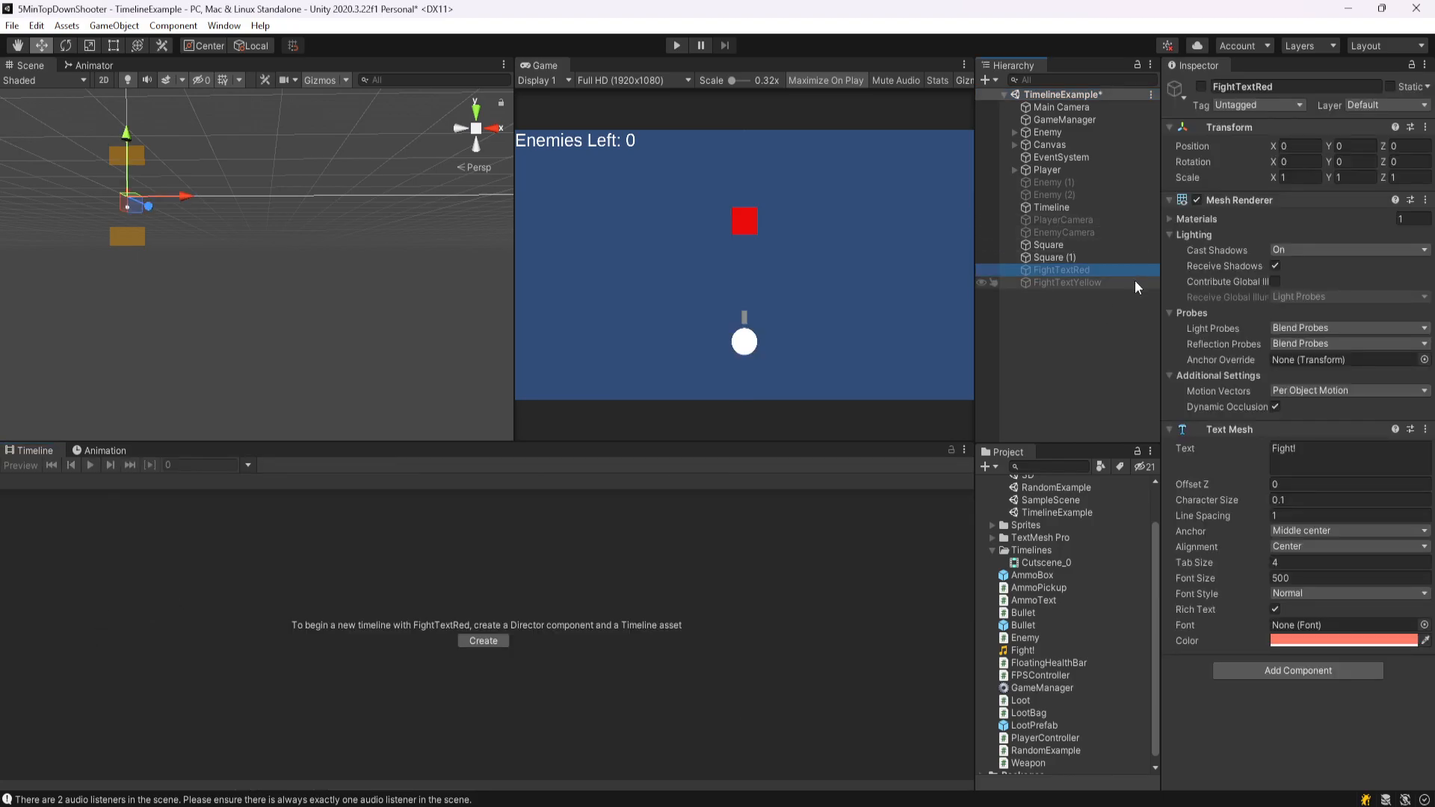
pyautogui.click(1201, 86)
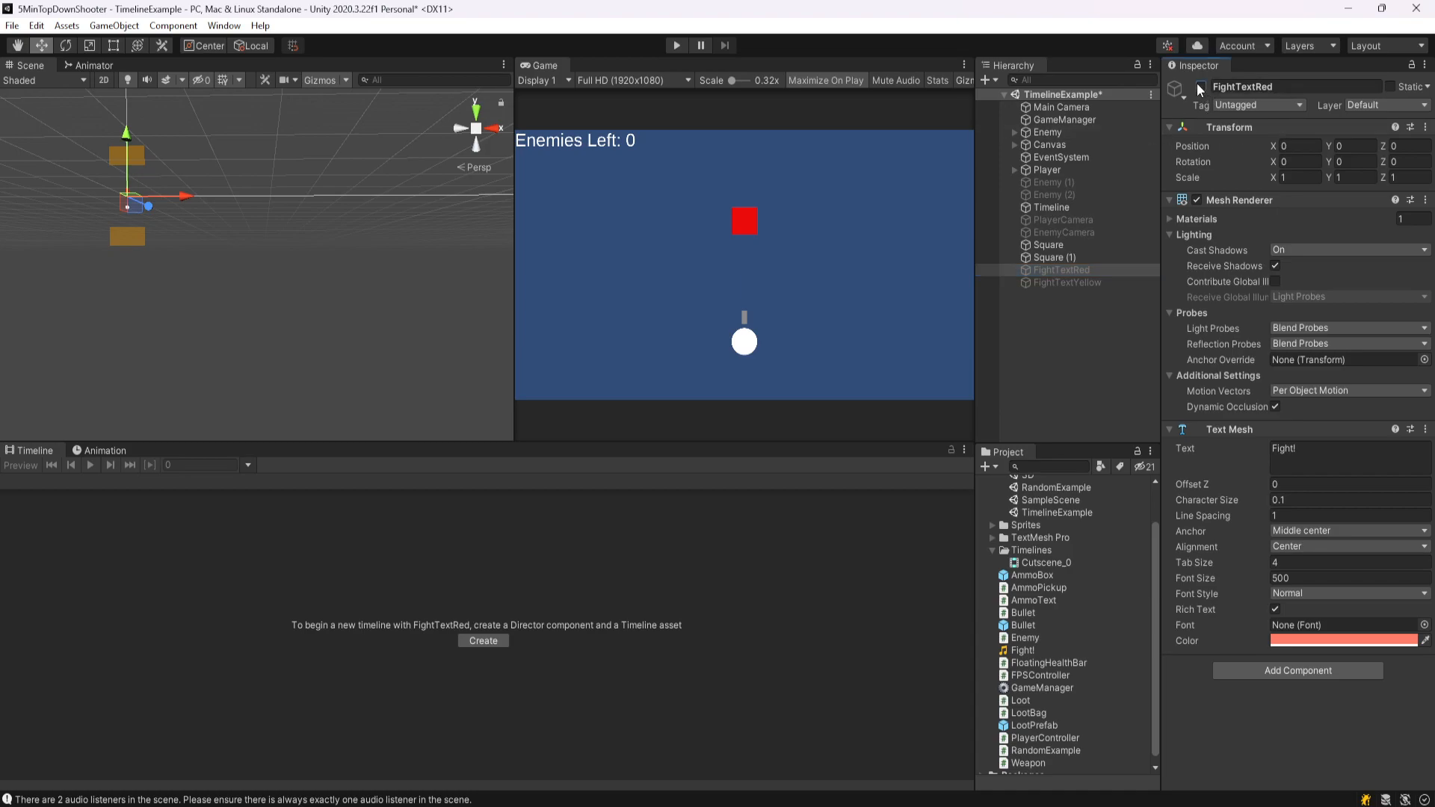
pyautogui.click(1104, 287)
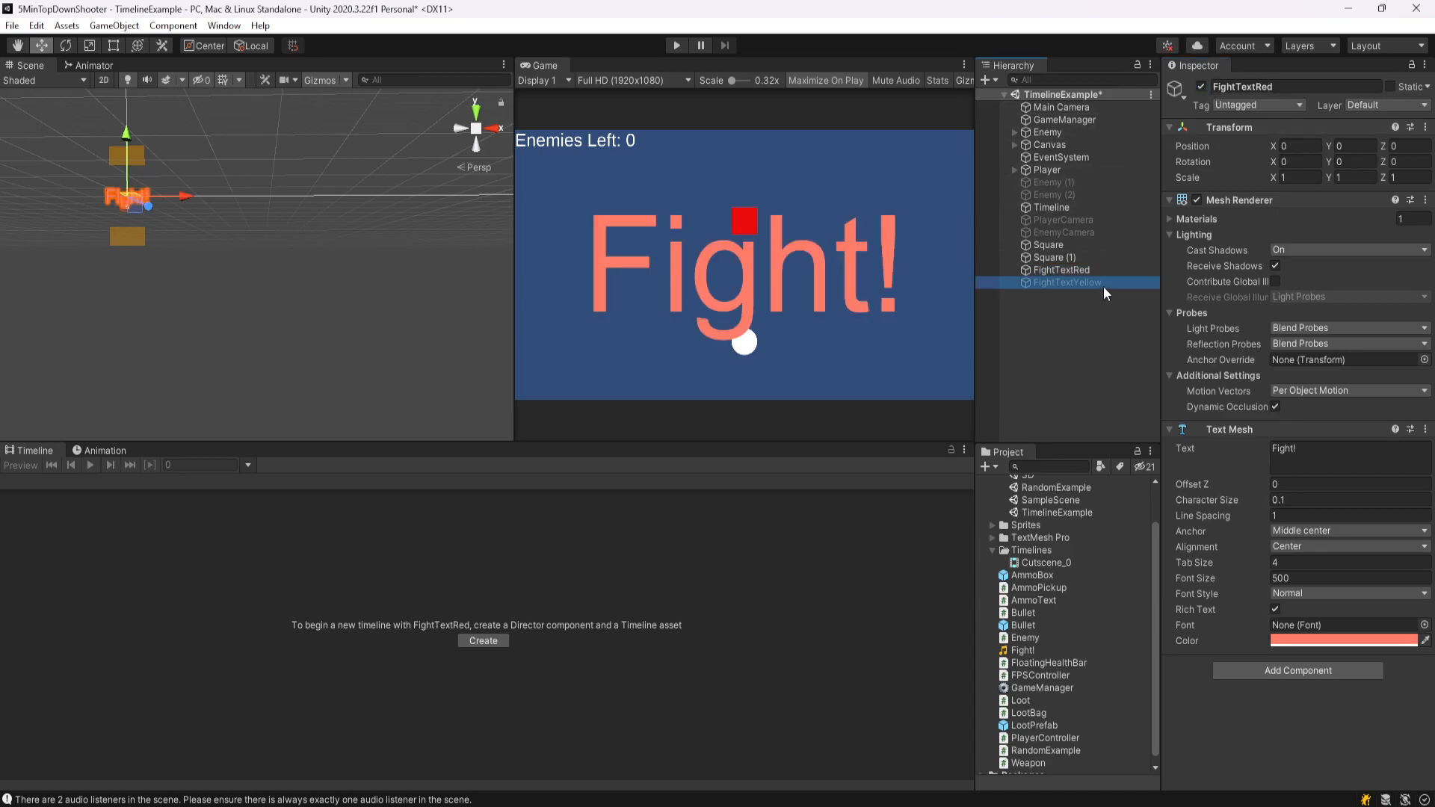
pyautogui.click(1201, 86)
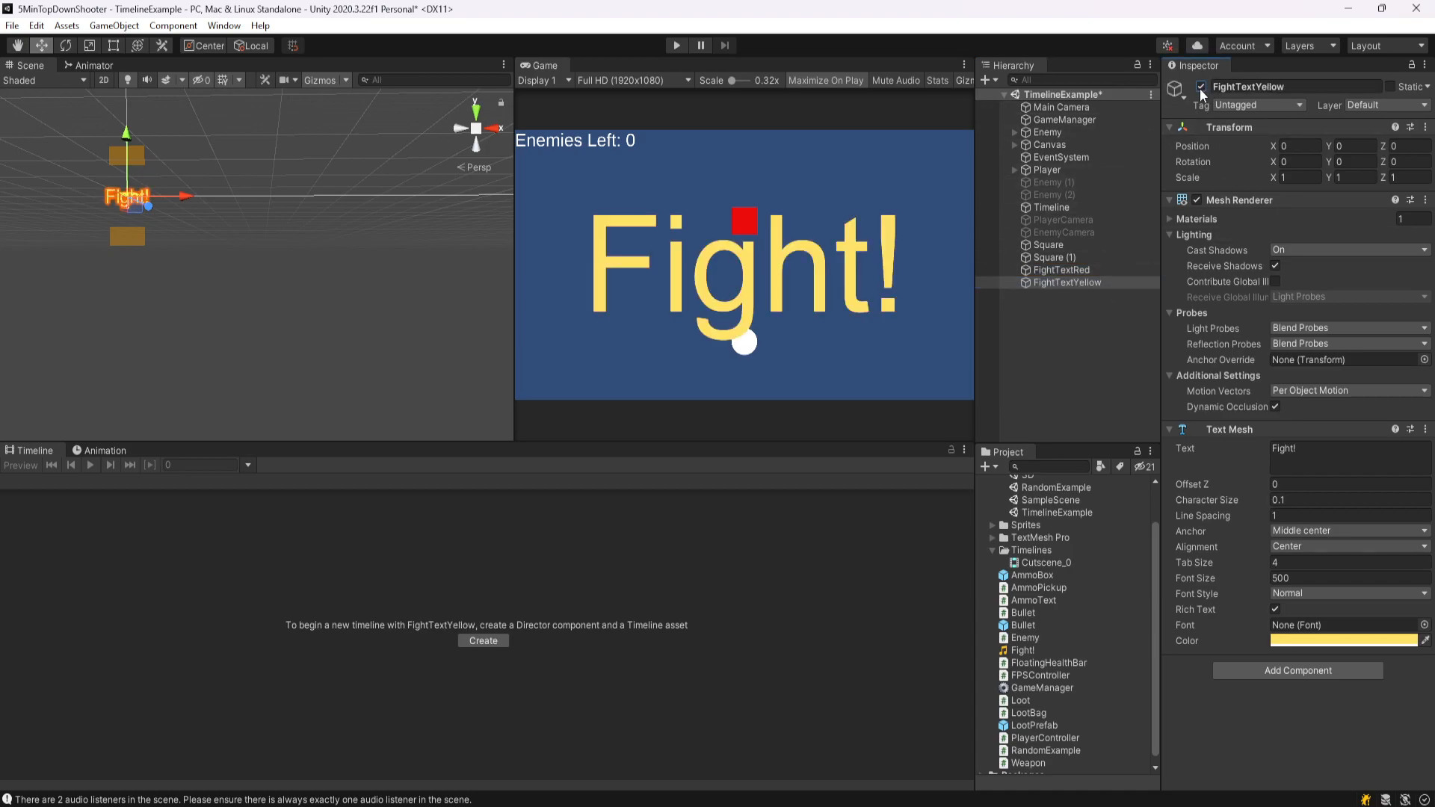
pyautogui.click(1201, 87)
pyautogui.click(1201, 86)
pyautogui.click(1050, 207)
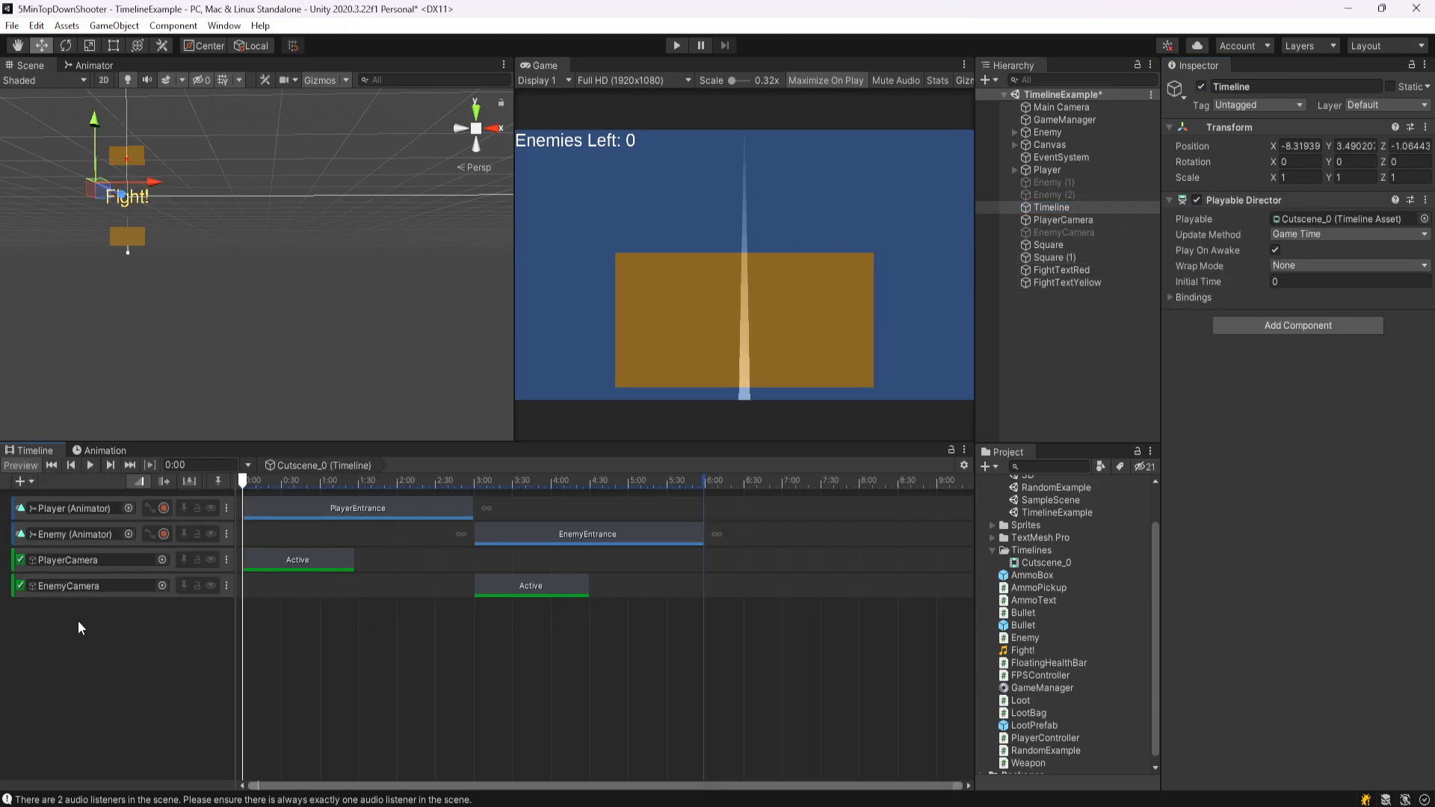
# - Add two Activation Tracks to the Timeline, bound to FightTextRed and FightTextYellow
pyautogui.rightClick(79, 622)
pyautogui.click(170, 657)
pyautogui.rightClick(107, 664)
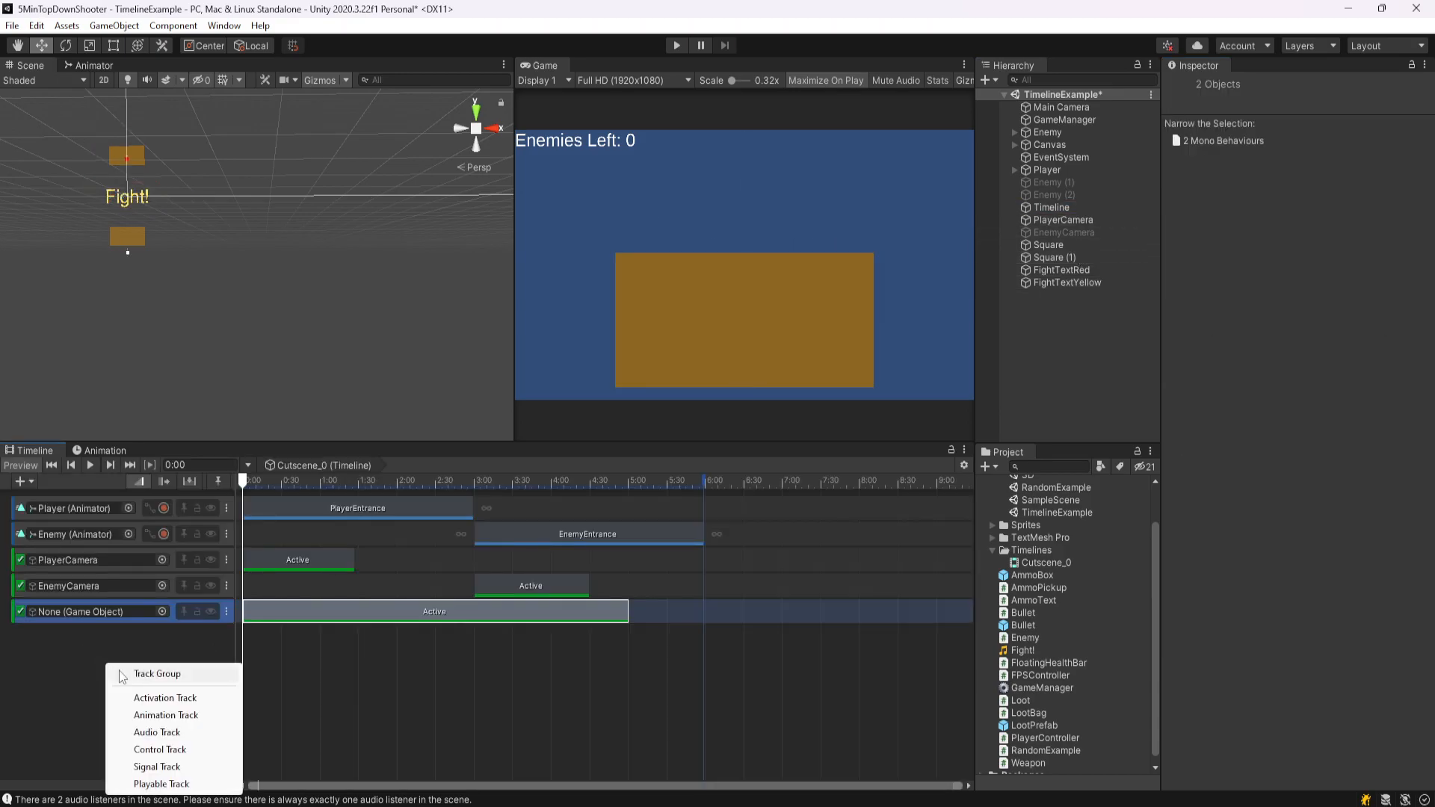
pyautogui.click(170, 699)
pyautogui.moveTo(1043, 270); pyautogui.dragTo(61, 613)
pyautogui.moveTo(1084, 284); pyautogui.dragTo(118, 634)
pyautogui.moveTo(118, 634); pyautogui.dragTo(118, 634)
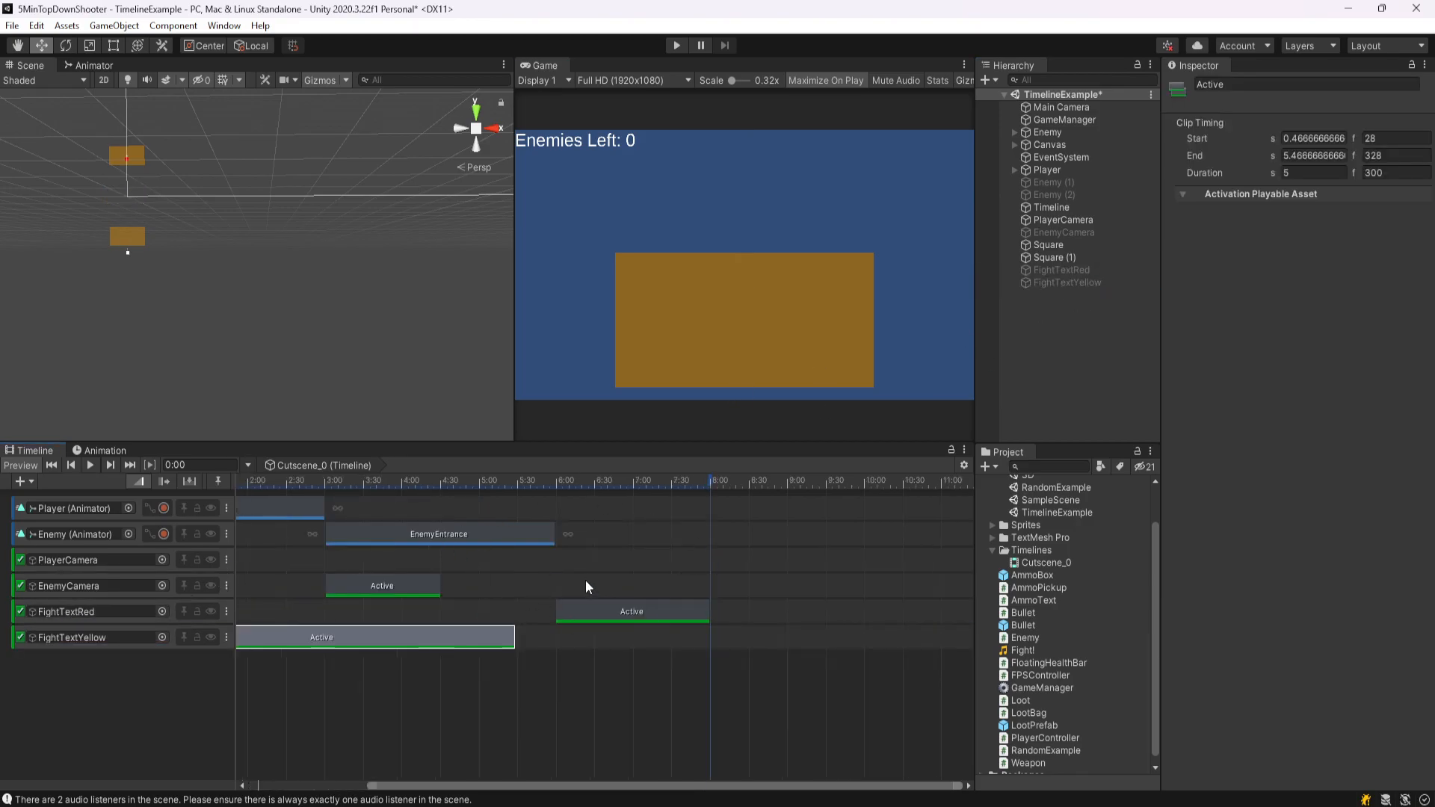
# - Place FightTextRed's Active clip from 6:30 to about 8:30, with a 7-frame FightTextYellow clip starting at frame 400
pyautogui.moveTo(587, 611); pyautogui.dragTo(626, 606)
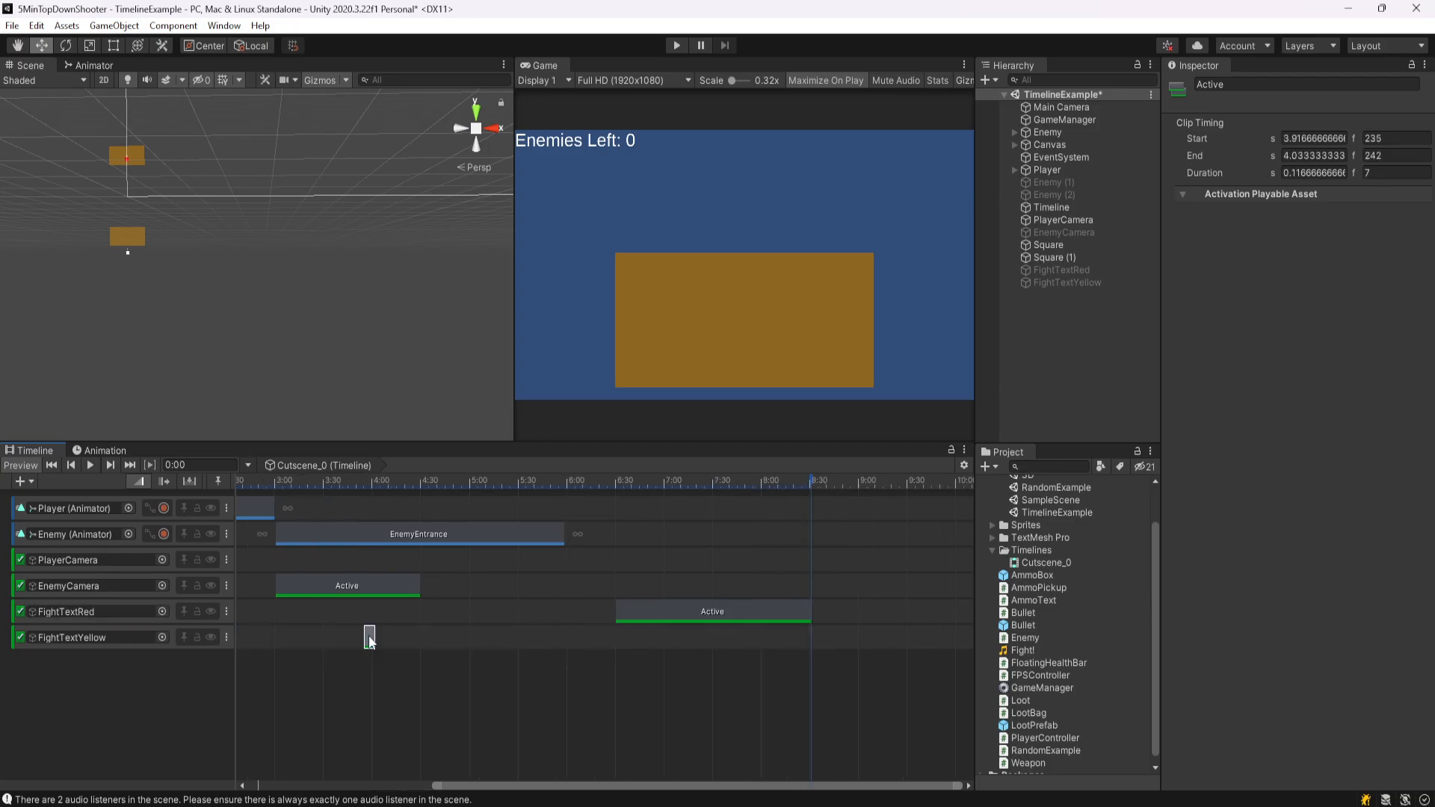
pyautogui.moveTo(369, 641); pyautogui.dragTo(621, 643)
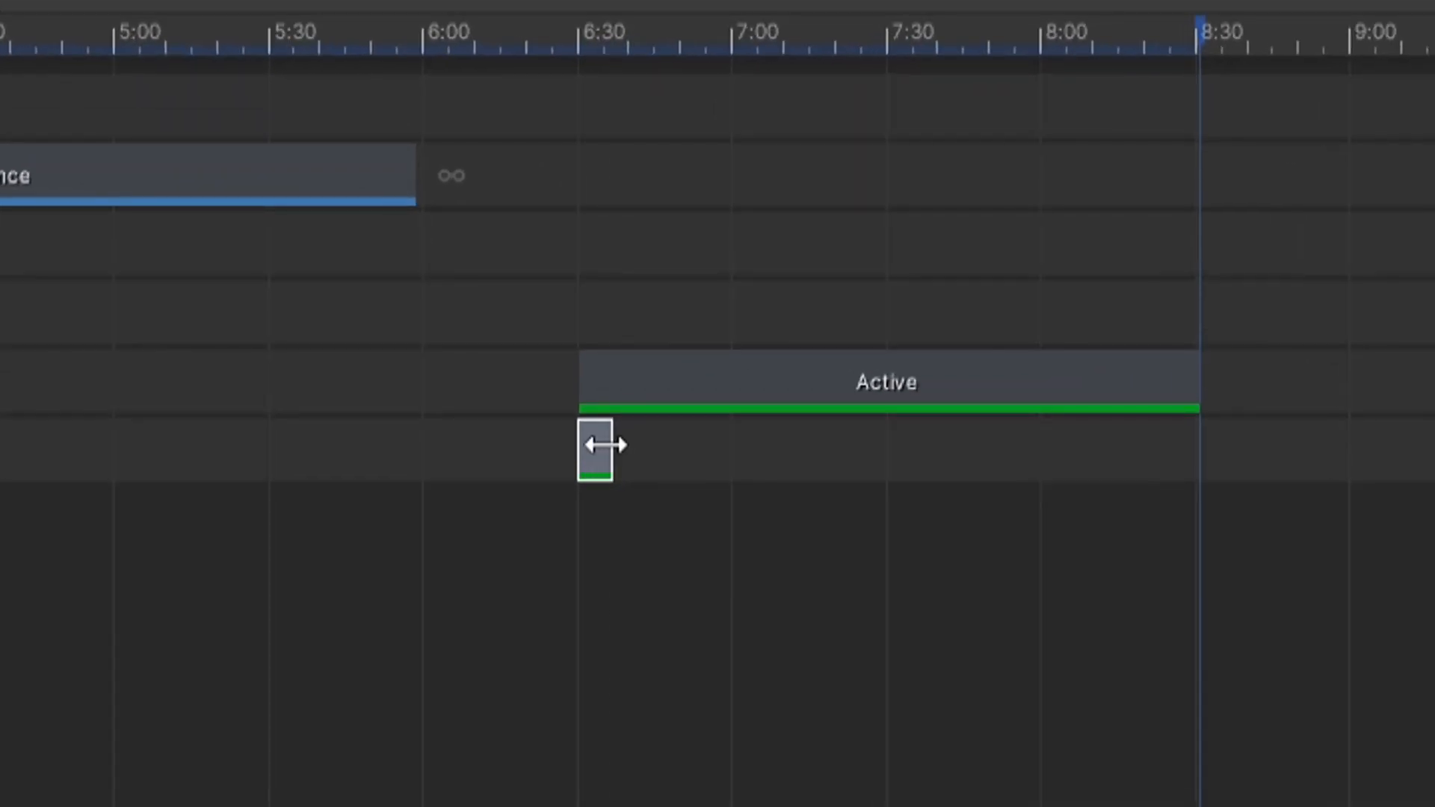
pyautogui.moveTo(605, 445); pyautogui.dragTo(624, 445)
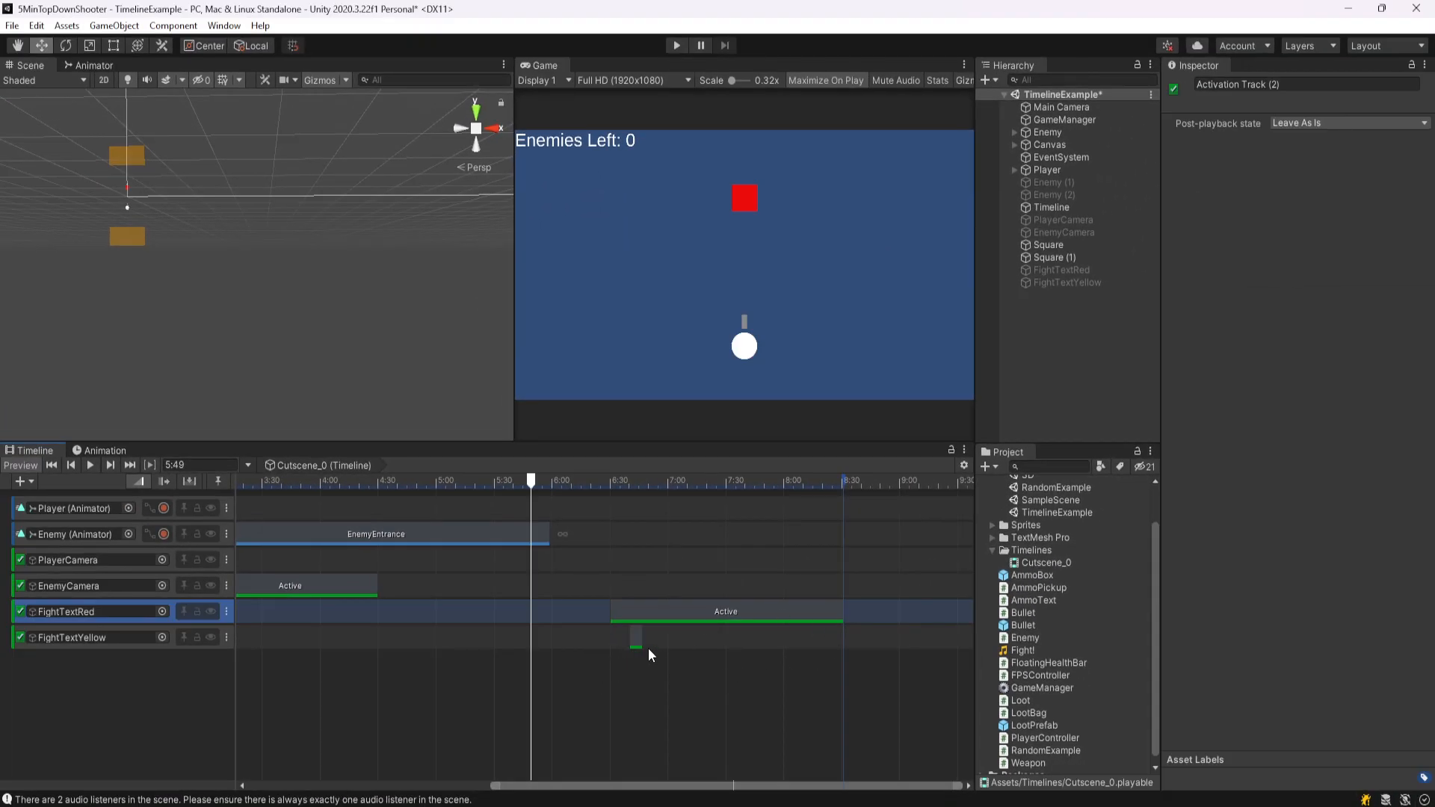
# - Scrub through the red text's start and paste a copy of the short FightTextYellow clip at 6:49
pyautogui.moveTo(532, 485); pyautogui.dragTo(611, 487)
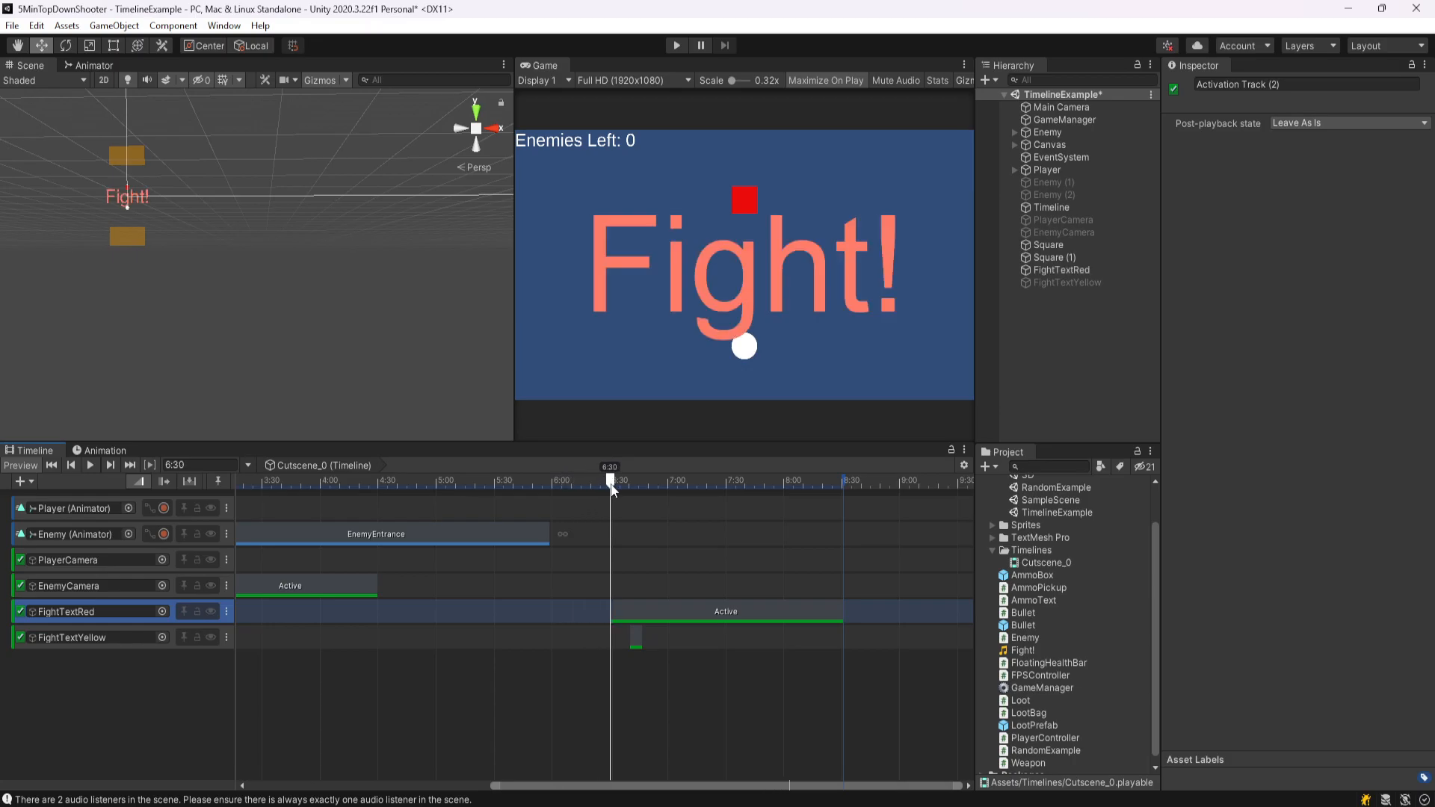
pyautogui.moveTo(610, 487); pyautogui.dragTo(647, 486)
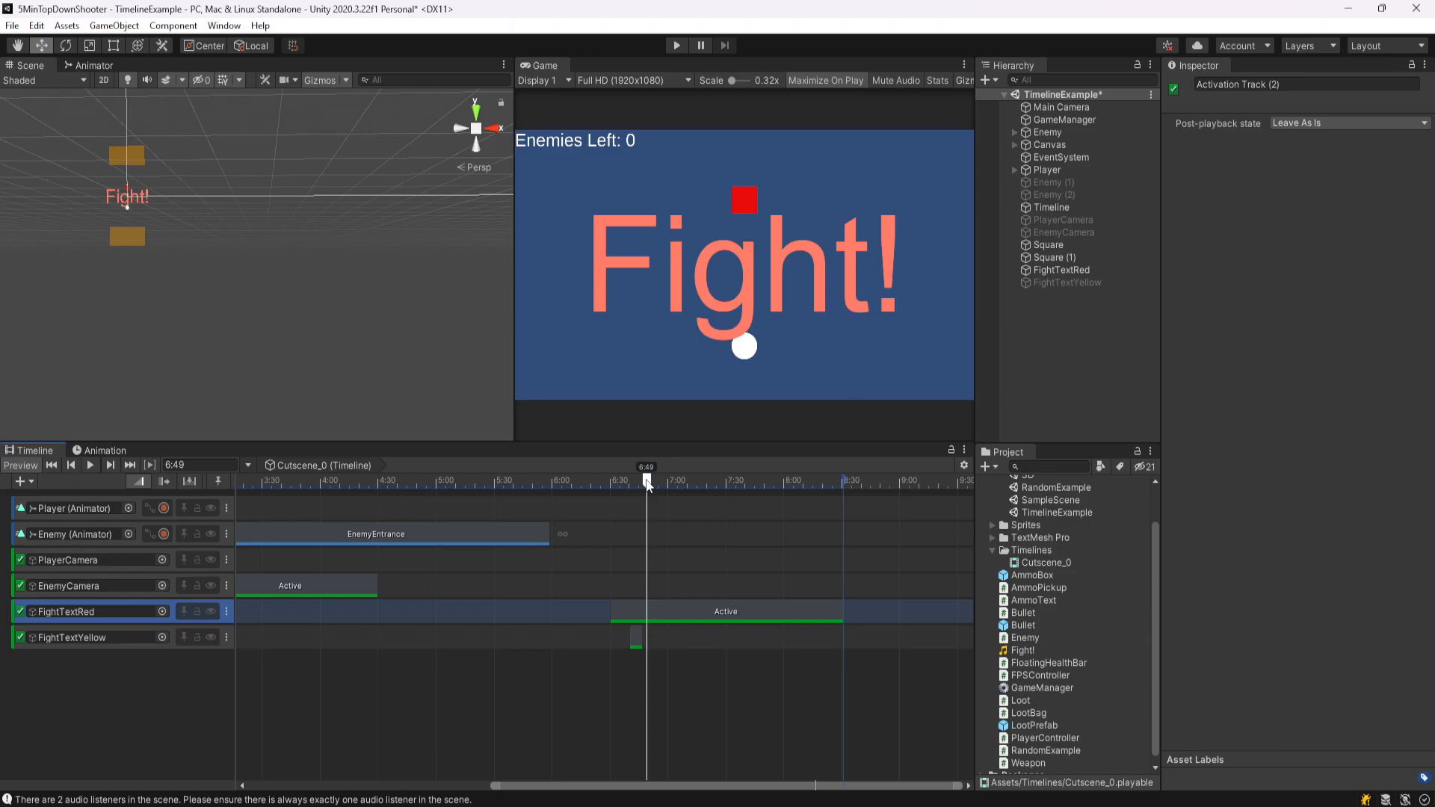
pyautogui.scroll(2, 694, 688)
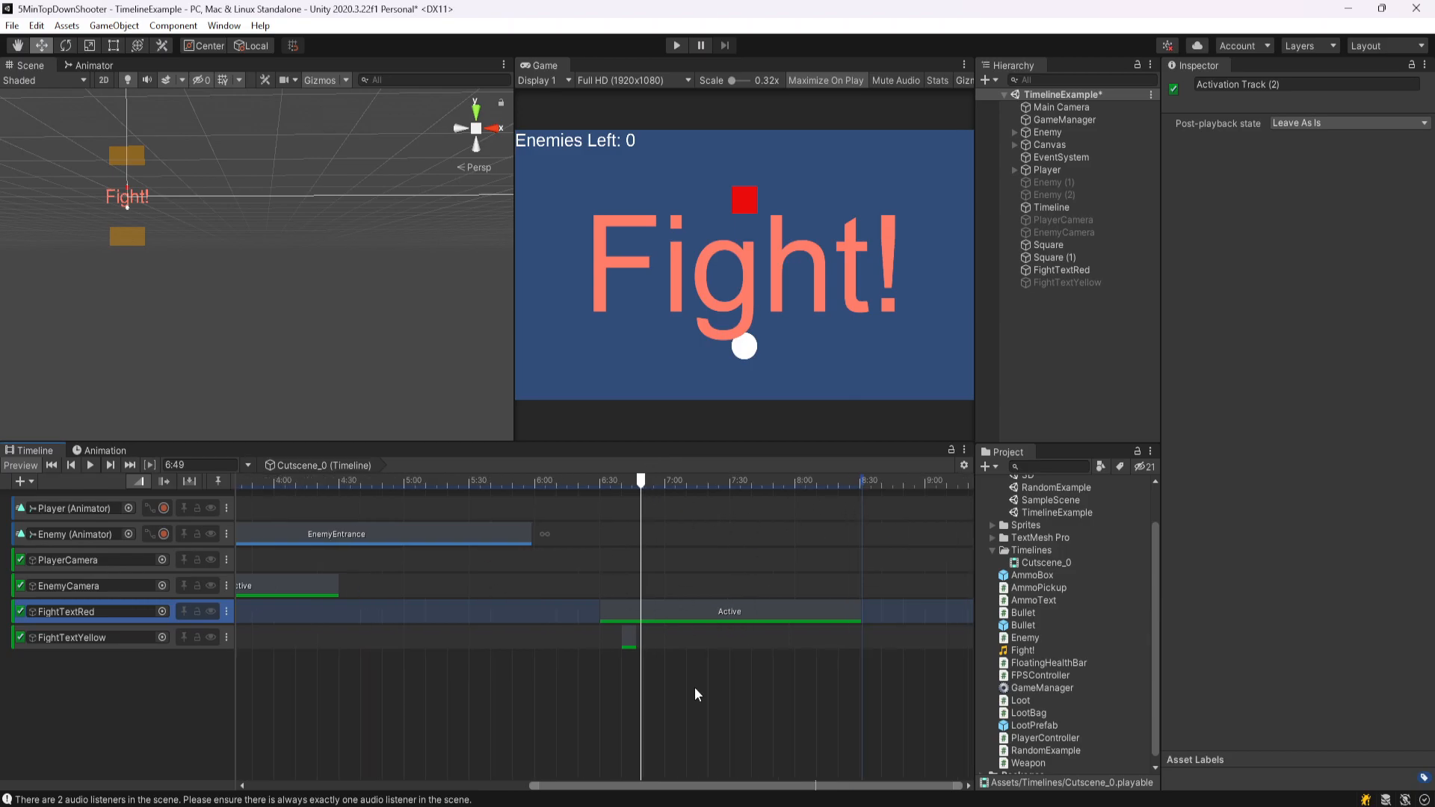
pyautogui.click(624, 637)
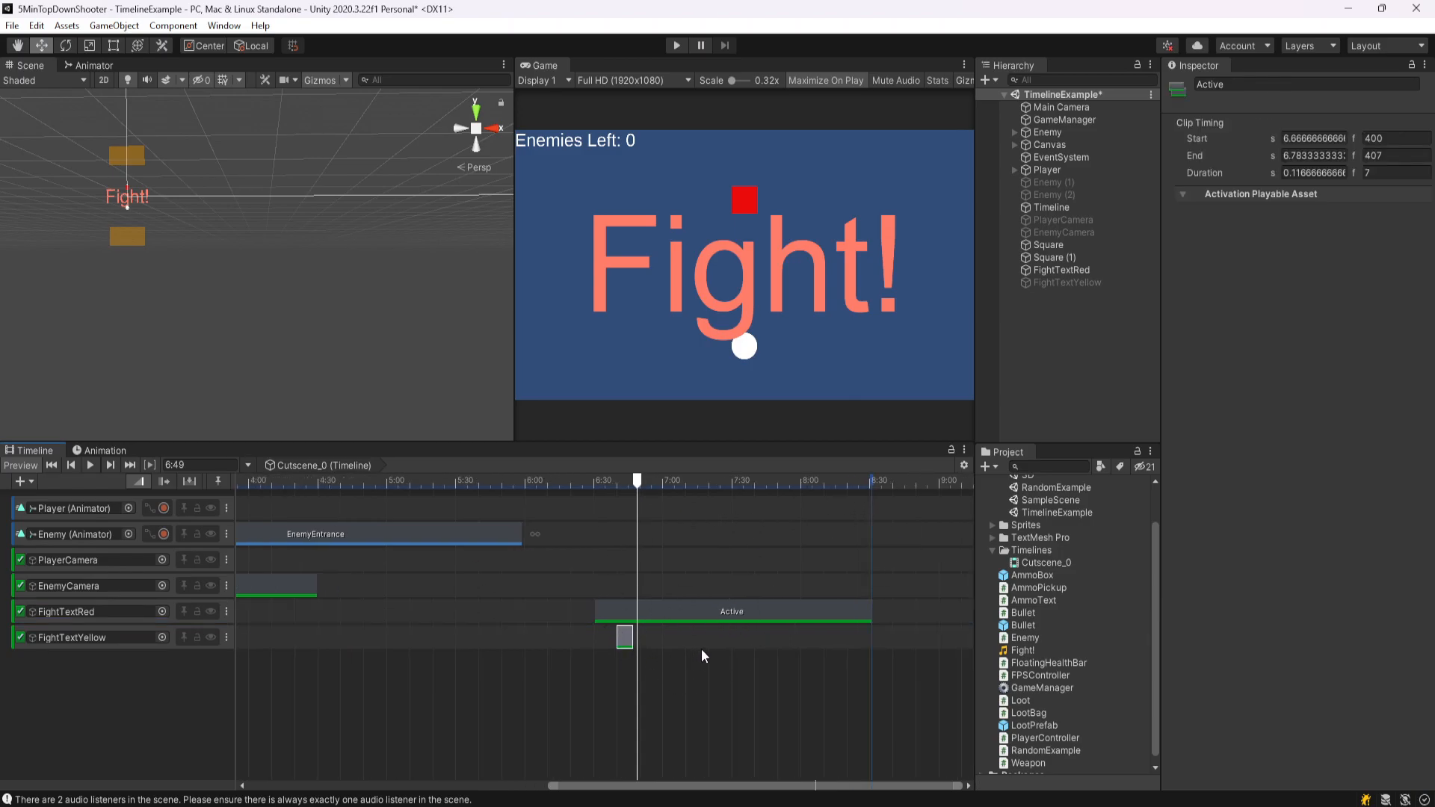
pyautogui.hotkey('ctrl', 'c')
pyautogui.hotkey('ctrl', 'v')
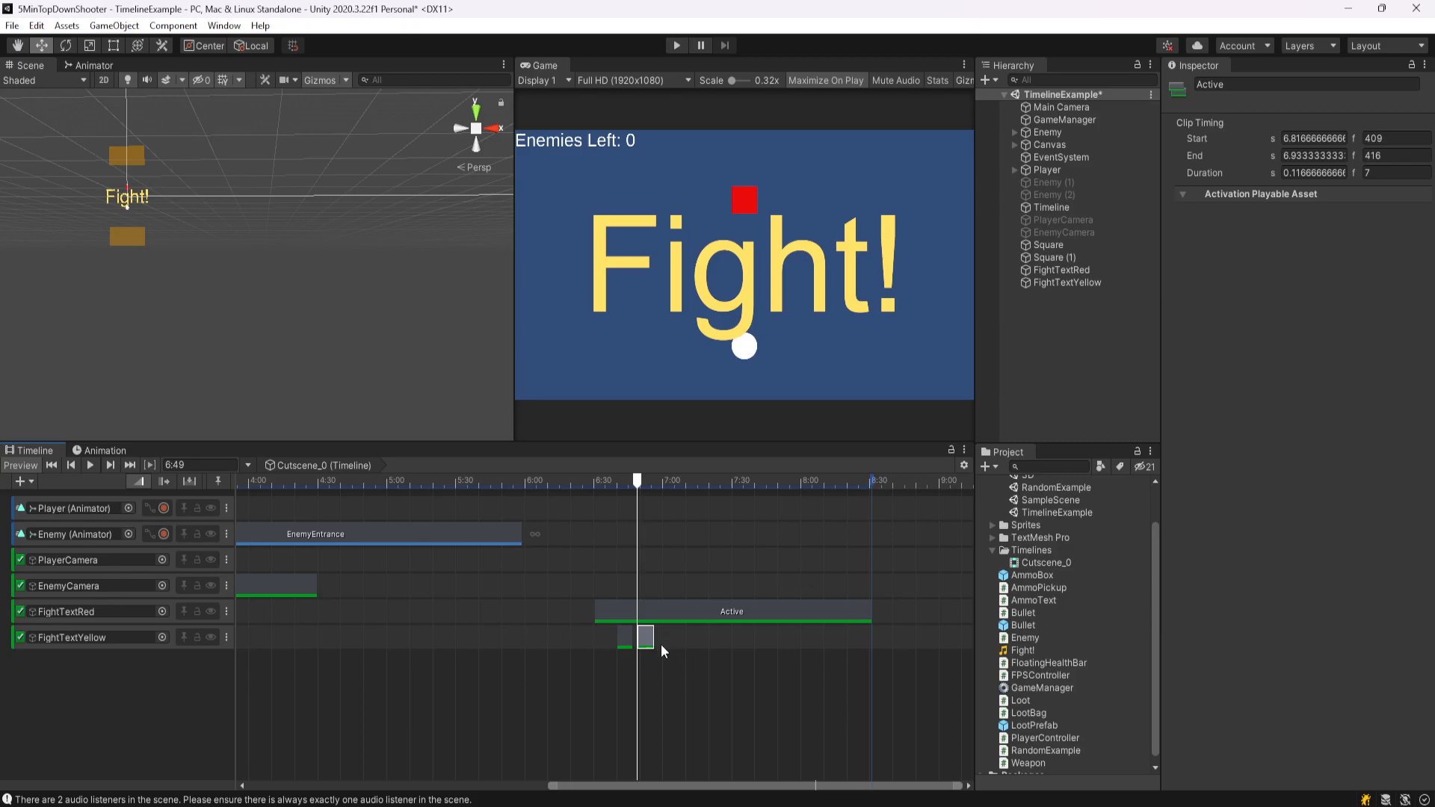
# - Paste more FightTextYellow clips until there are ten, and space them with small gaps beneath the FightTextRed clip
pyautogui.scroll(1, 684, 649)
pyautogui.hotkey('ctrl', 'v')
pyautogui.hotkey('ctrl', 'v')
pyautogui.hotkey('ctrl', 'v')
pyautogui.hotkey('ctrl', 'v')
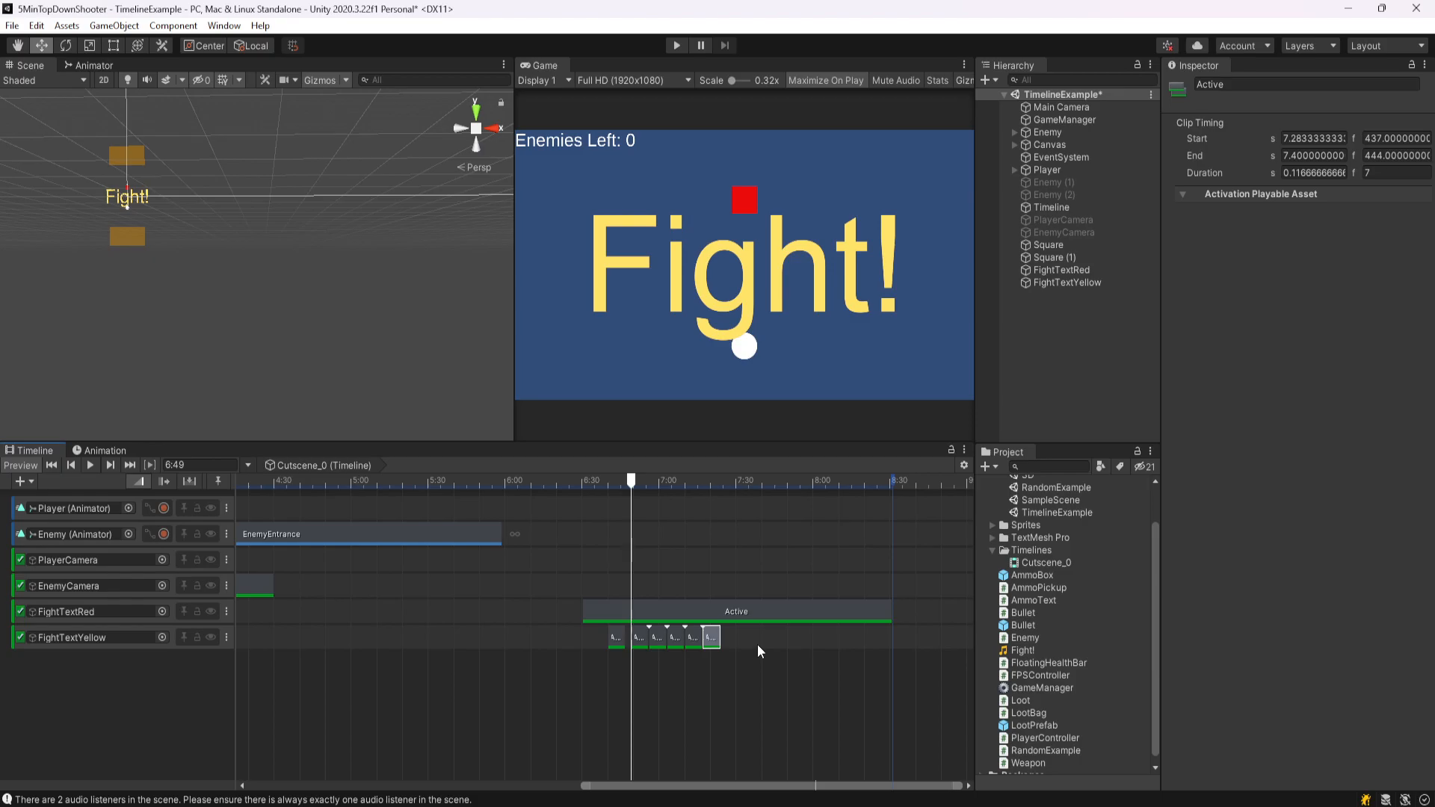
pyautogui.moveTo(711, 637); pyautogui.dragTo(836, 639)
pyautogui.moveTo(676, 638); pyautogui.dragTo(646, 637)
pyautogui.hotkey('ctrl', 'v')
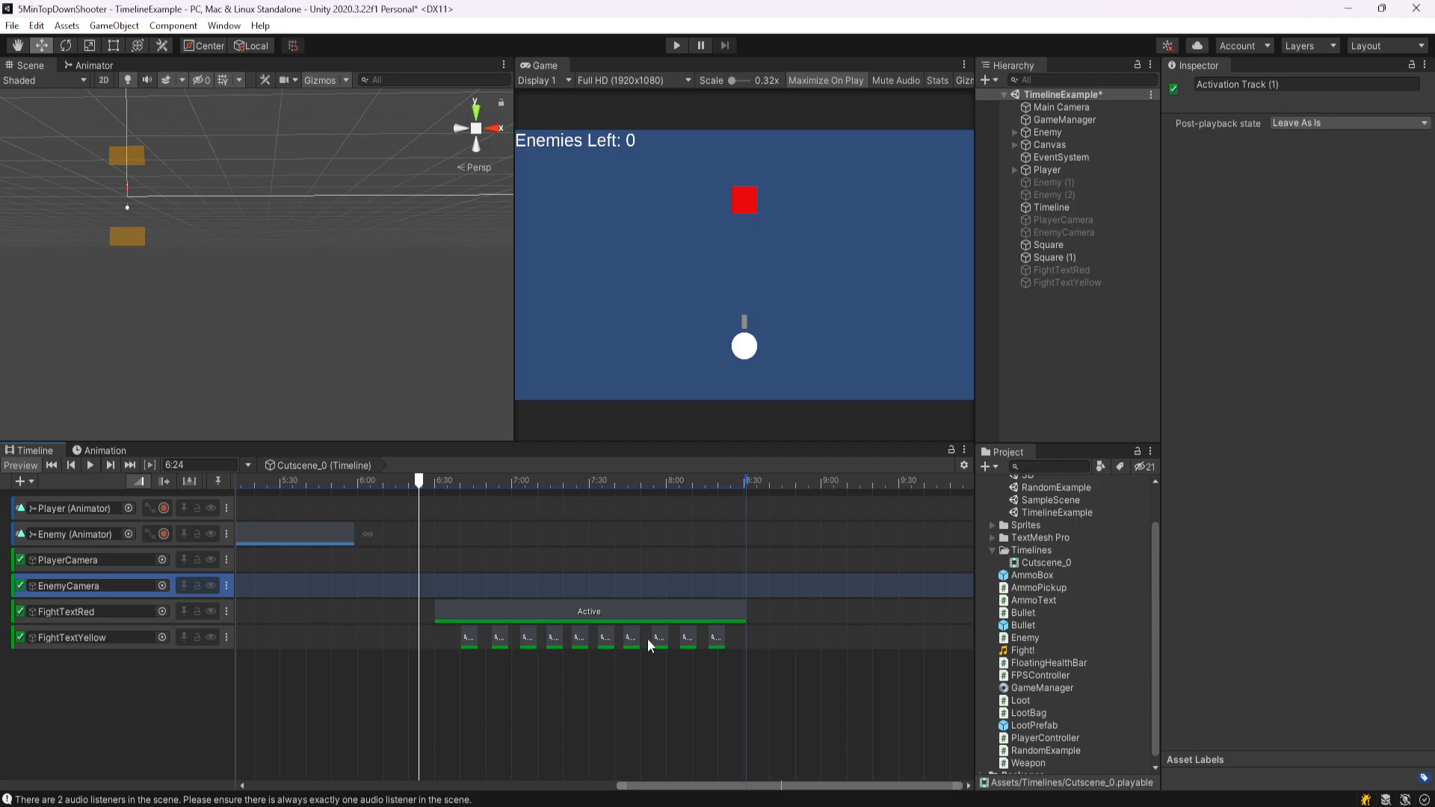
# - Preview the Fight! text flashing between red and yellow from about 6:23 to the end of the Timeline
pyautogui.moveTo(438, 482); pyautogui.dragTo(733, 484)
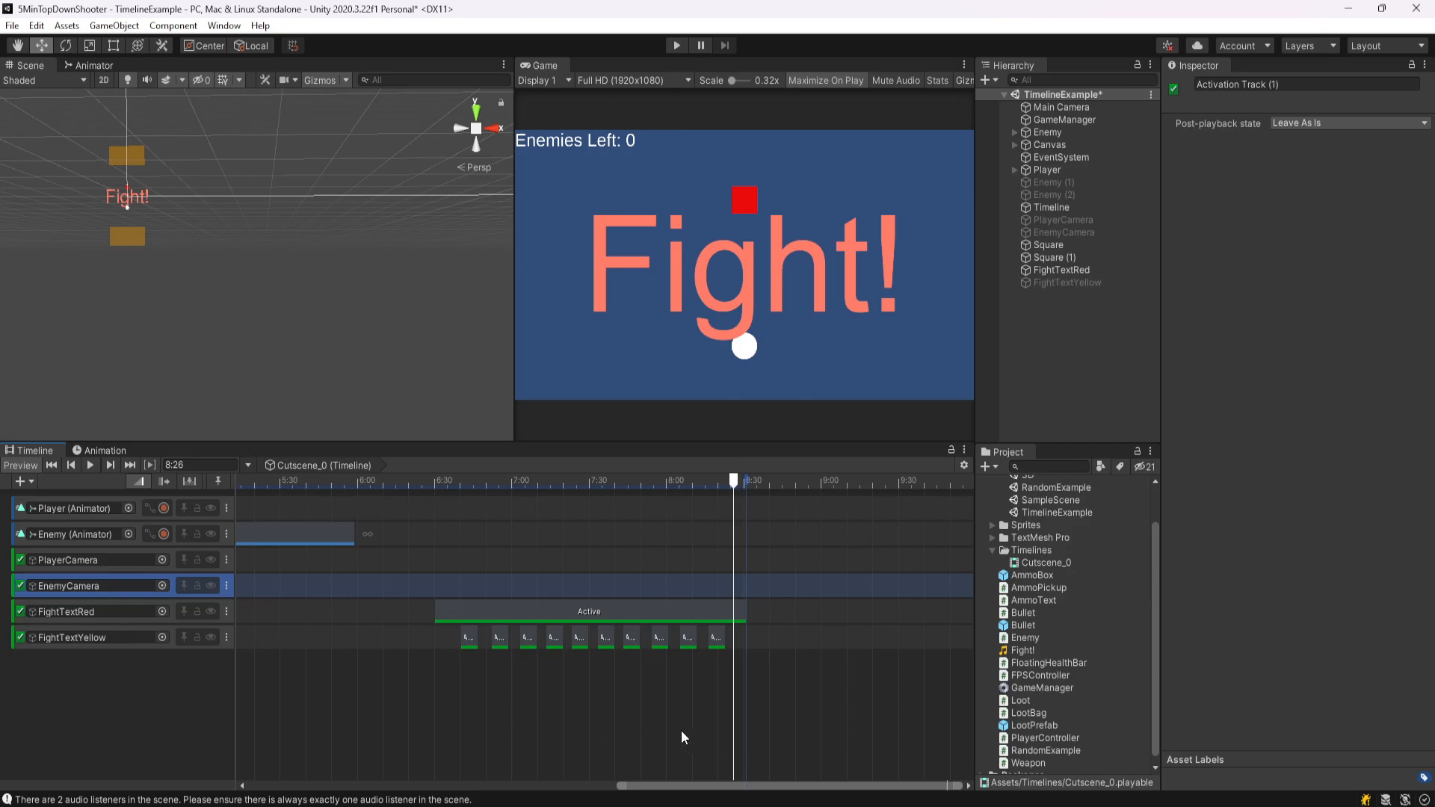
pyautogui.click(416, 482)
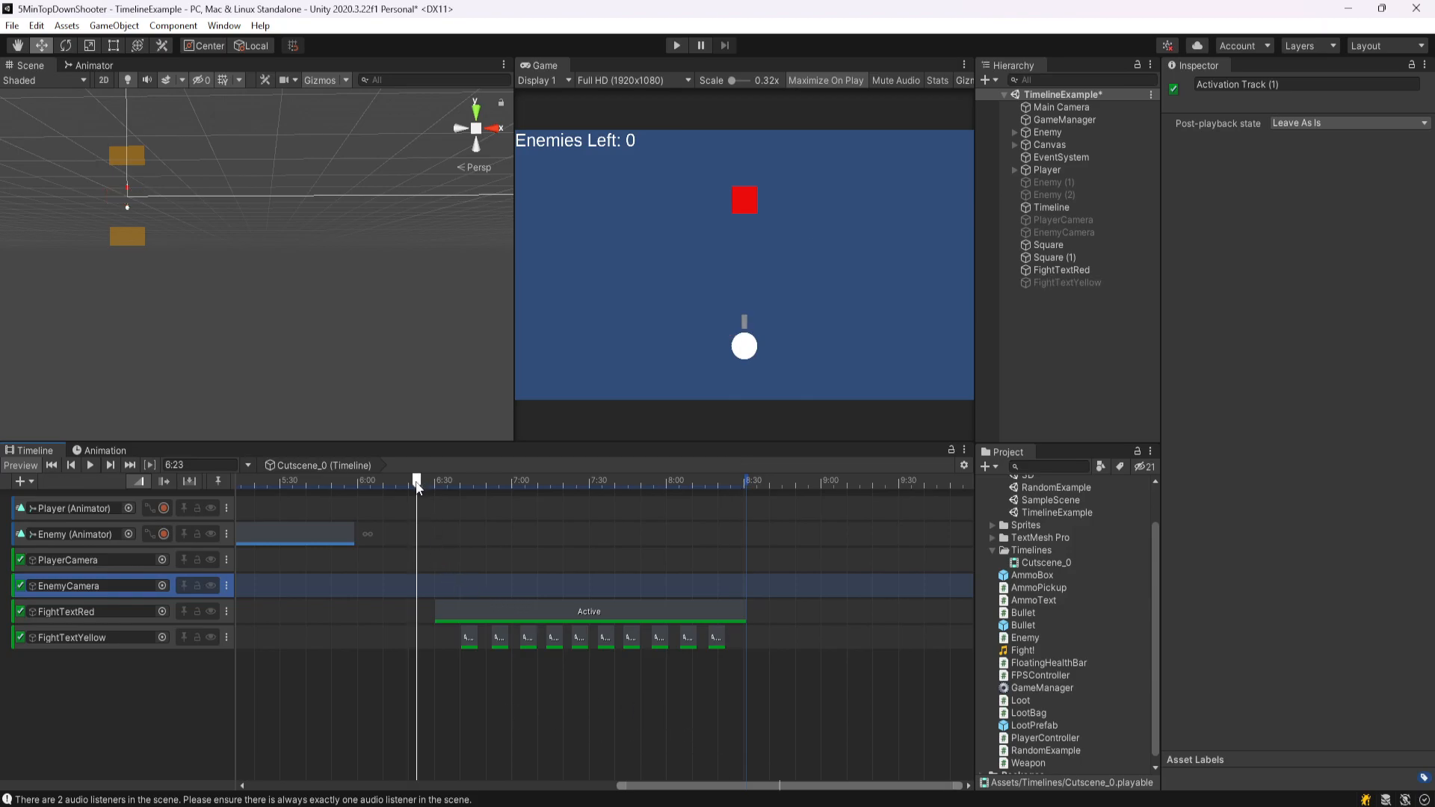
pyautogui.press('space')
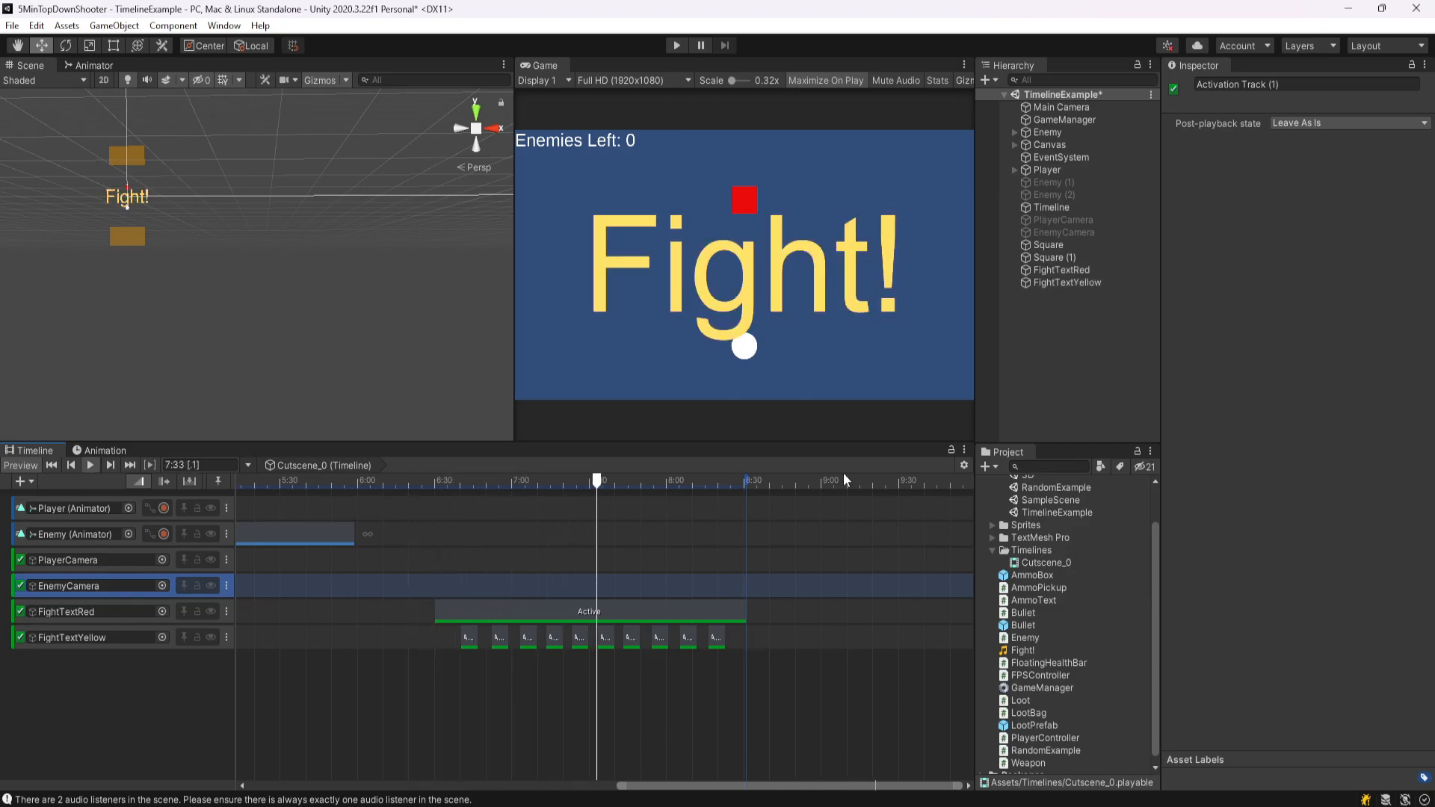
pyautogui.press('space')
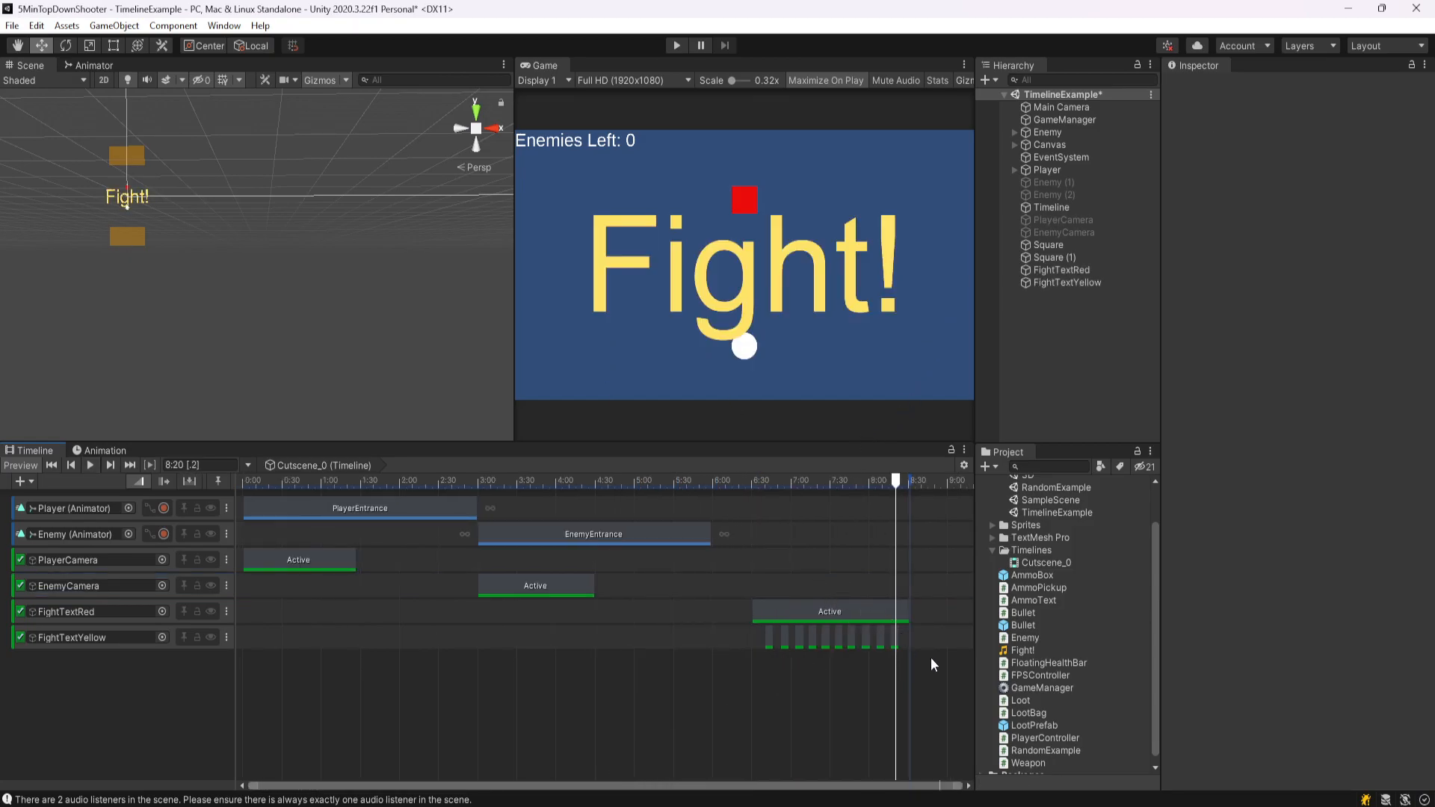
# - Try a copy of the EnemyEntrance clip starting at 6.5 seconds, scrub through it, and delete the copy
pyautogui.click(658, 537)
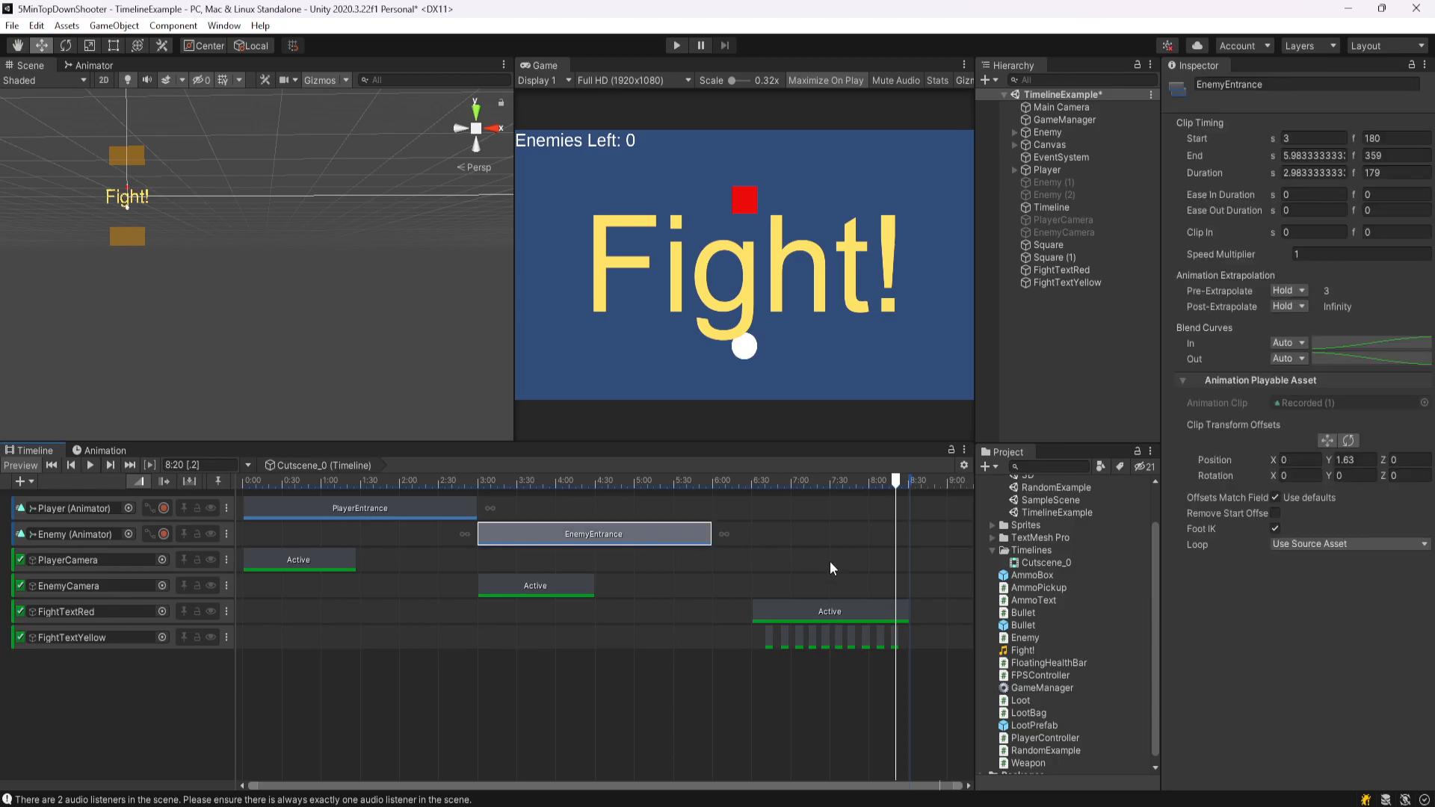
pyautogui.hotkey('ctrl', 'v')
pyautogui.moveTo(845, 536); pyautogui.dragTo(695, 534)
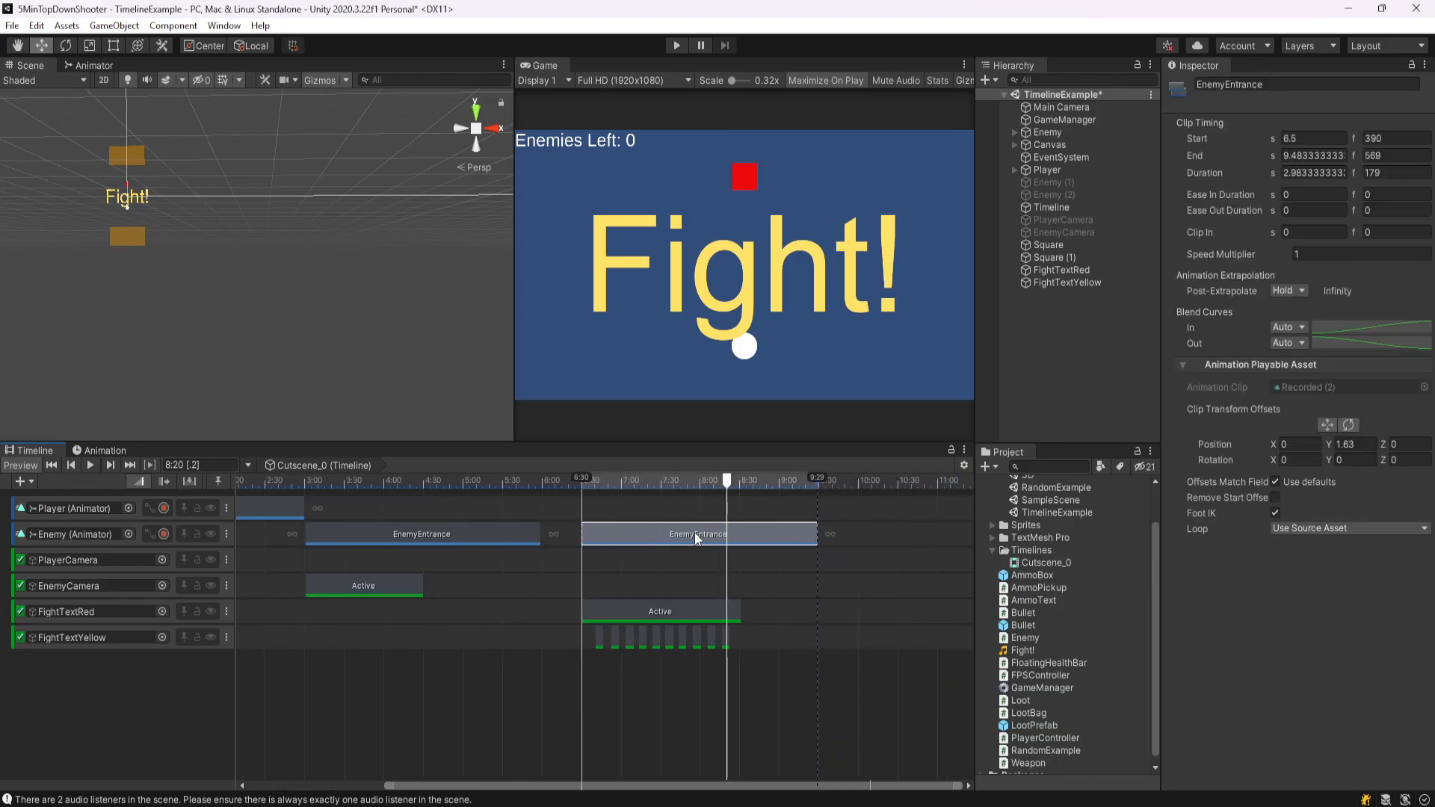
pyautogui.click(513, 482)
pyautogui.moveTo(514, 483); pyautogui.dragTo(822, 502)
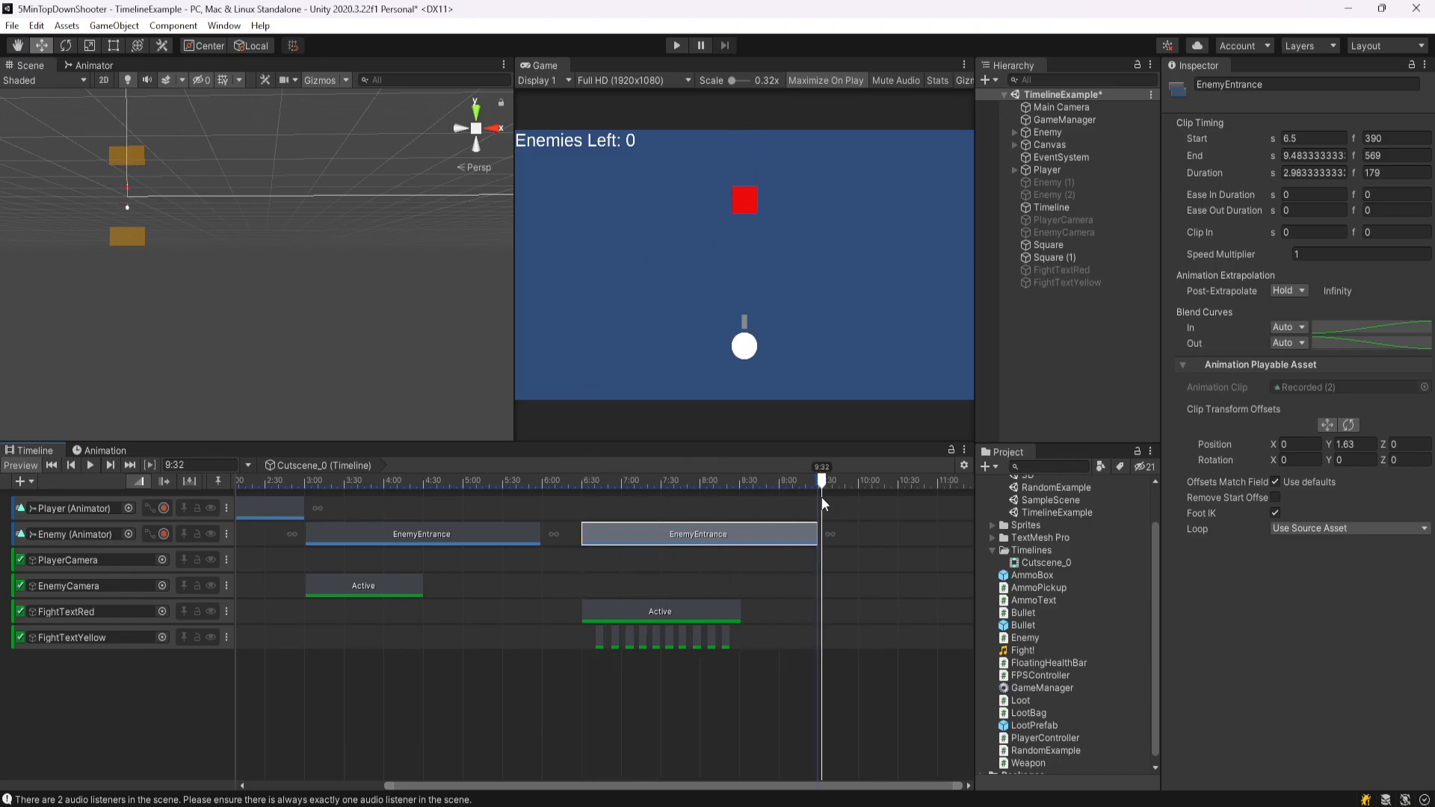
pyautogui.press('Delete')
# - Listen to the Fight! audio clip and add it to the Timeline on a new audio track, starting at about 7.17 seconds
pyautogui.moveTo(711, 787); pyautogui.dragTo(600, 780)
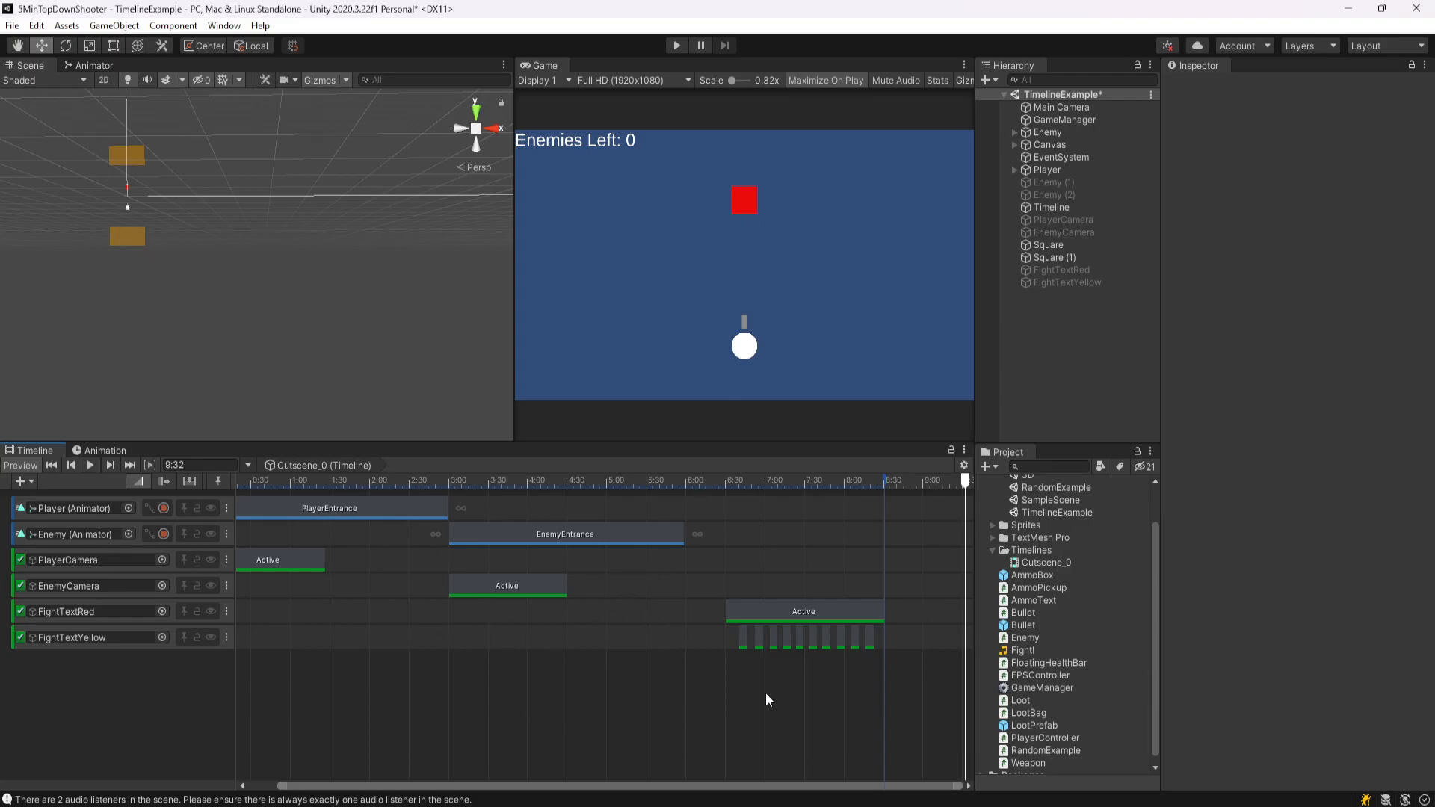
pyautogui.scroll(2, 725, 720)
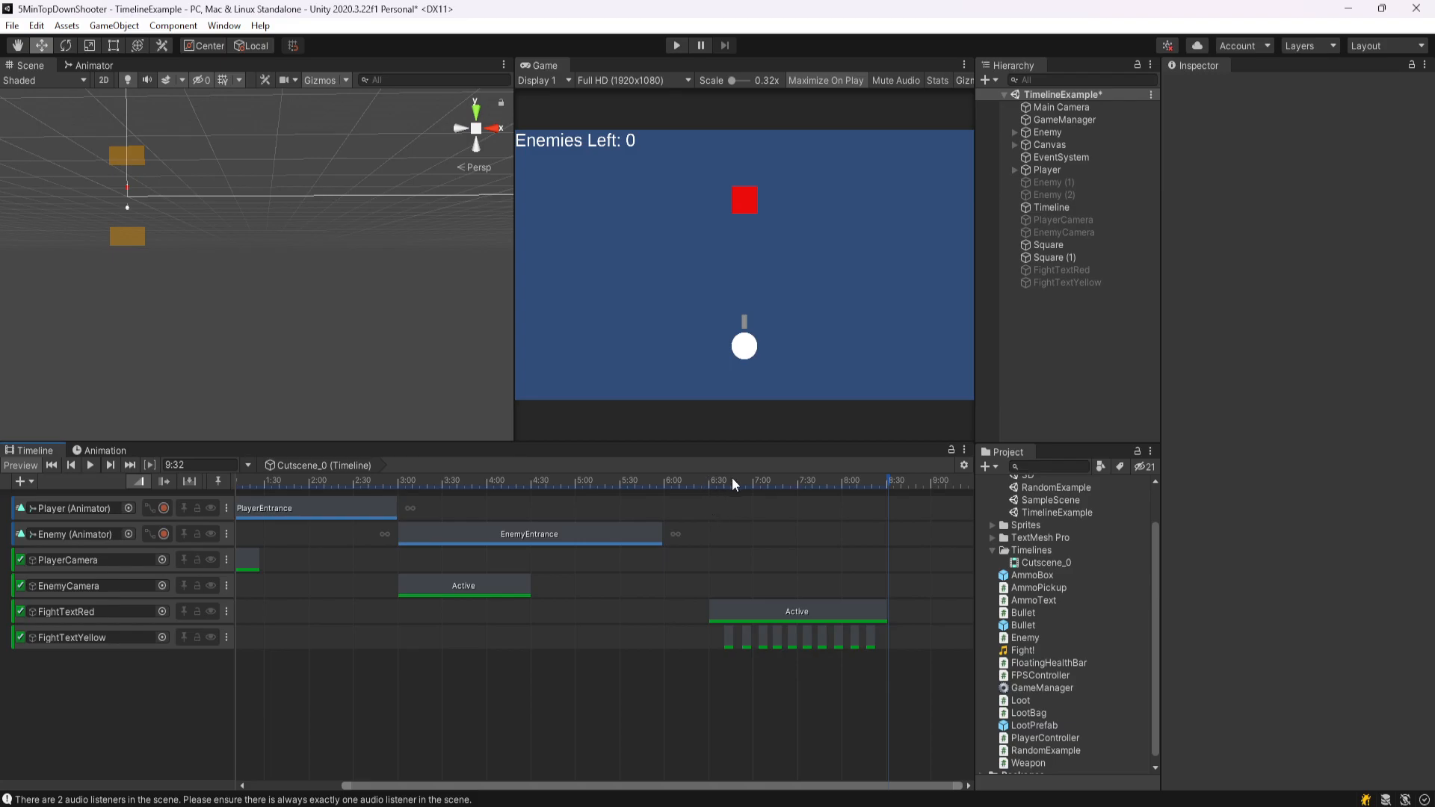
pyautogui.click(700, 482)
pyautogui.moveTo(697, 490); pyautogui.dragTo(900, 504)
pyautogui.click(1017, 651)
pyautogui.click(1374, 656)
pyautogui.moveTo(782, 668); pyautogui.dragTo(768, 666)
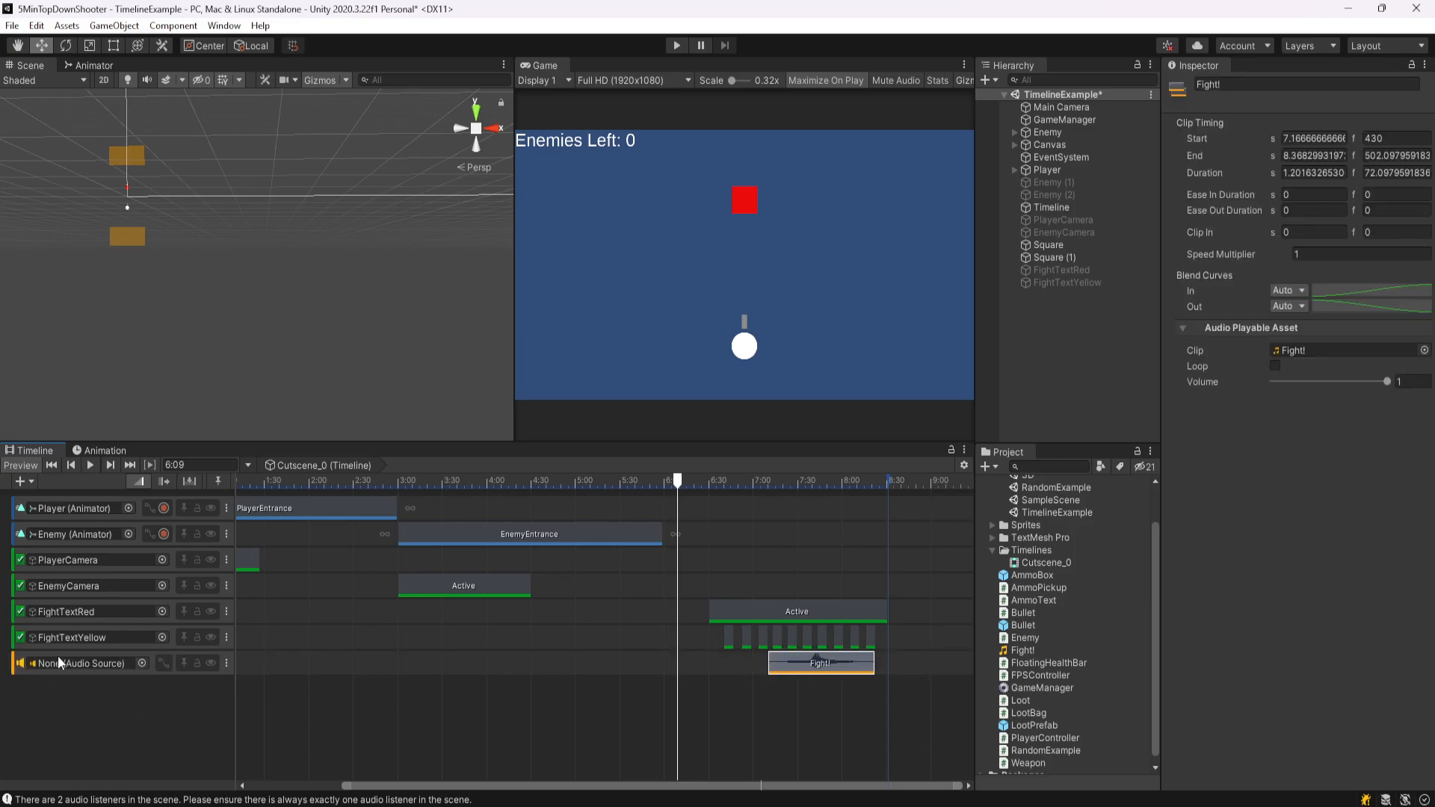
# - Move the Fight! audio clip to start at about 6.3 seconds, just ahead of the red text
pyautogui.rightClick(174, 676)
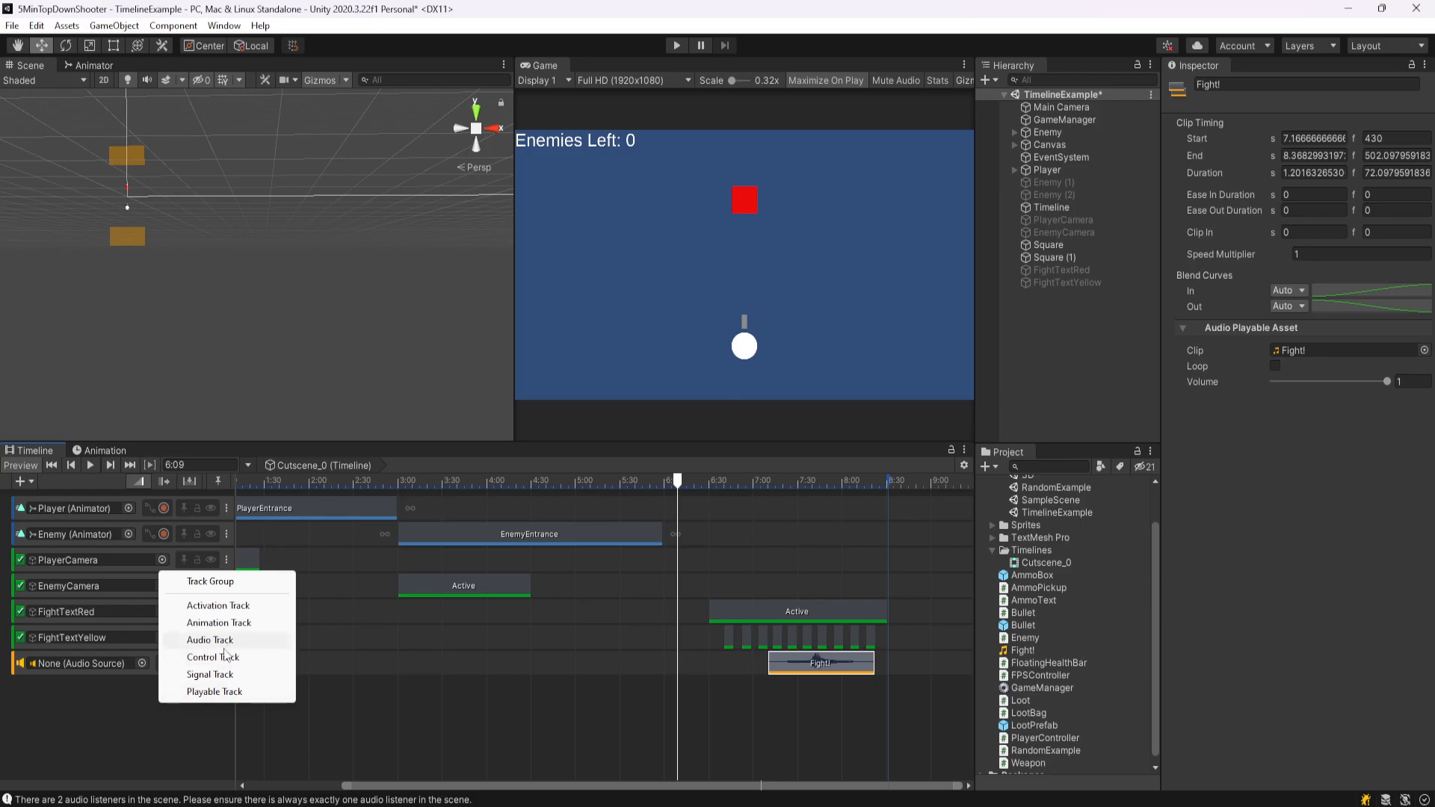
pyautogui.click(241, 712)
pyautogui.moveTo(826, 665); pyautogui.dragTo(753, 660)
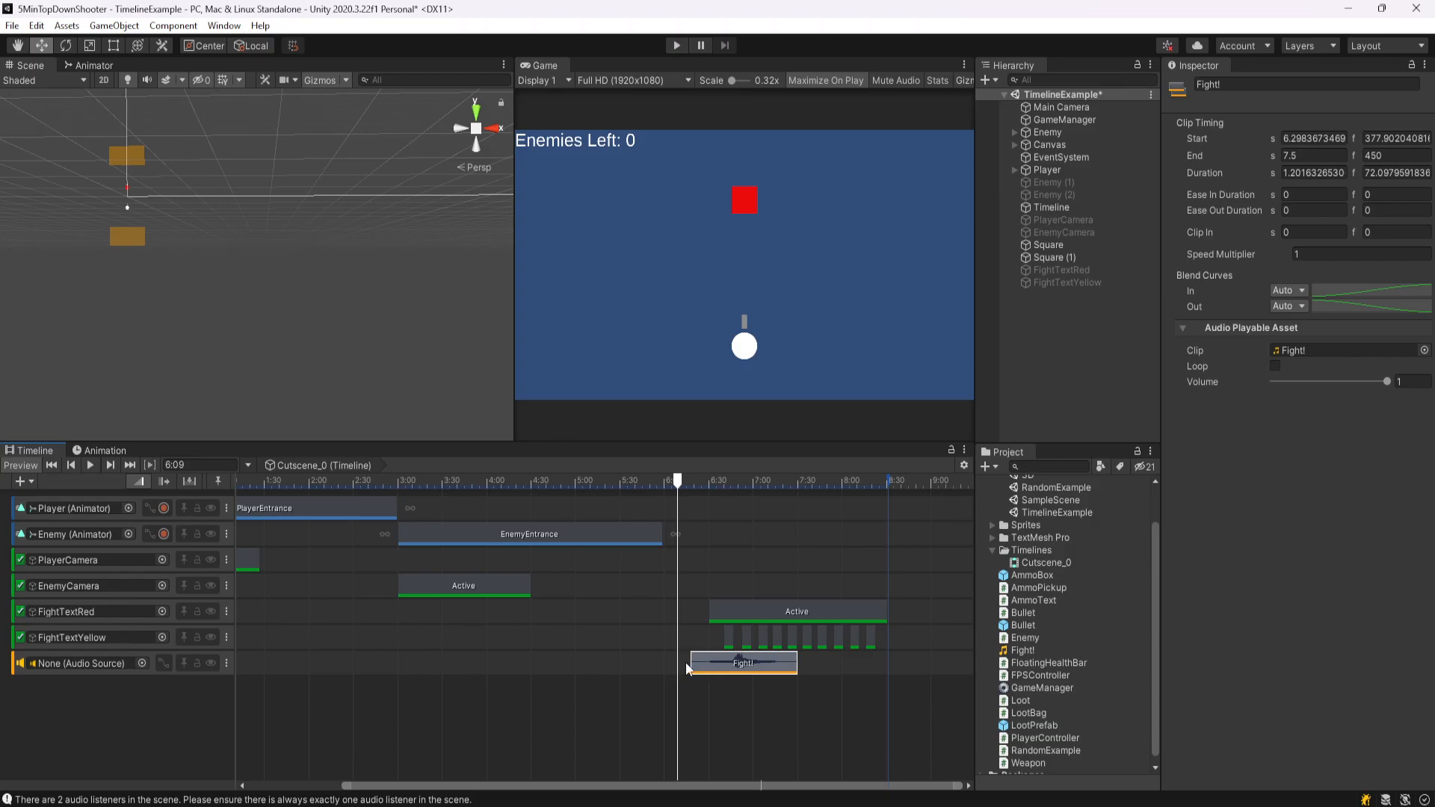
pyautogui.moveTo(692, 664); pyautogui.dragTo(699, 668)
pyautogui.hotkey('ctrl', 'z')
pyautogui.hotkey('ctrl', 'z')
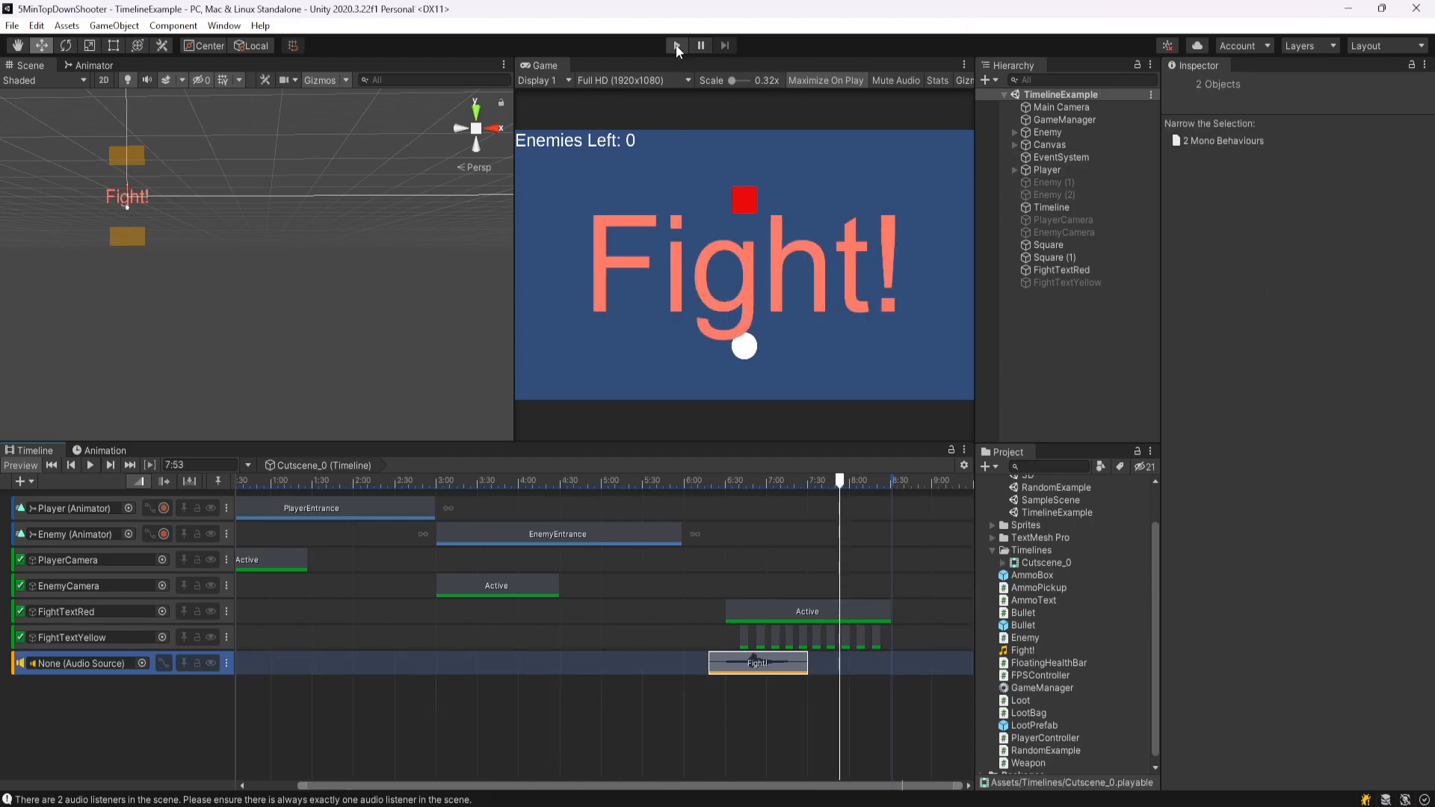
# - Run the cutscene in Play mode, test moving the Player around the Enemy, and leave Play mode
pyautogui.click(676, 46)
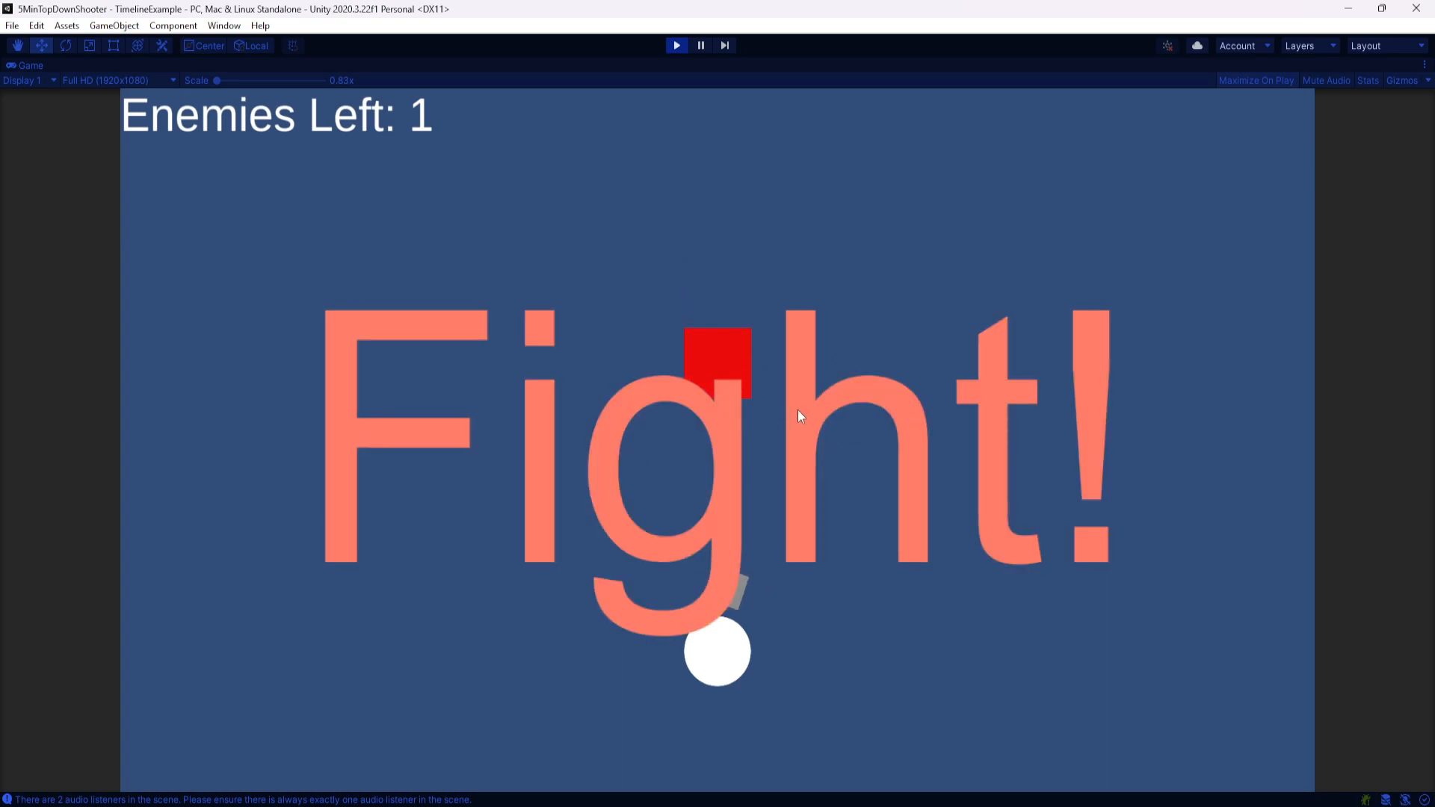
pyautogui.press('a')
pyautogui.press('w')
pyautogui.press('d')
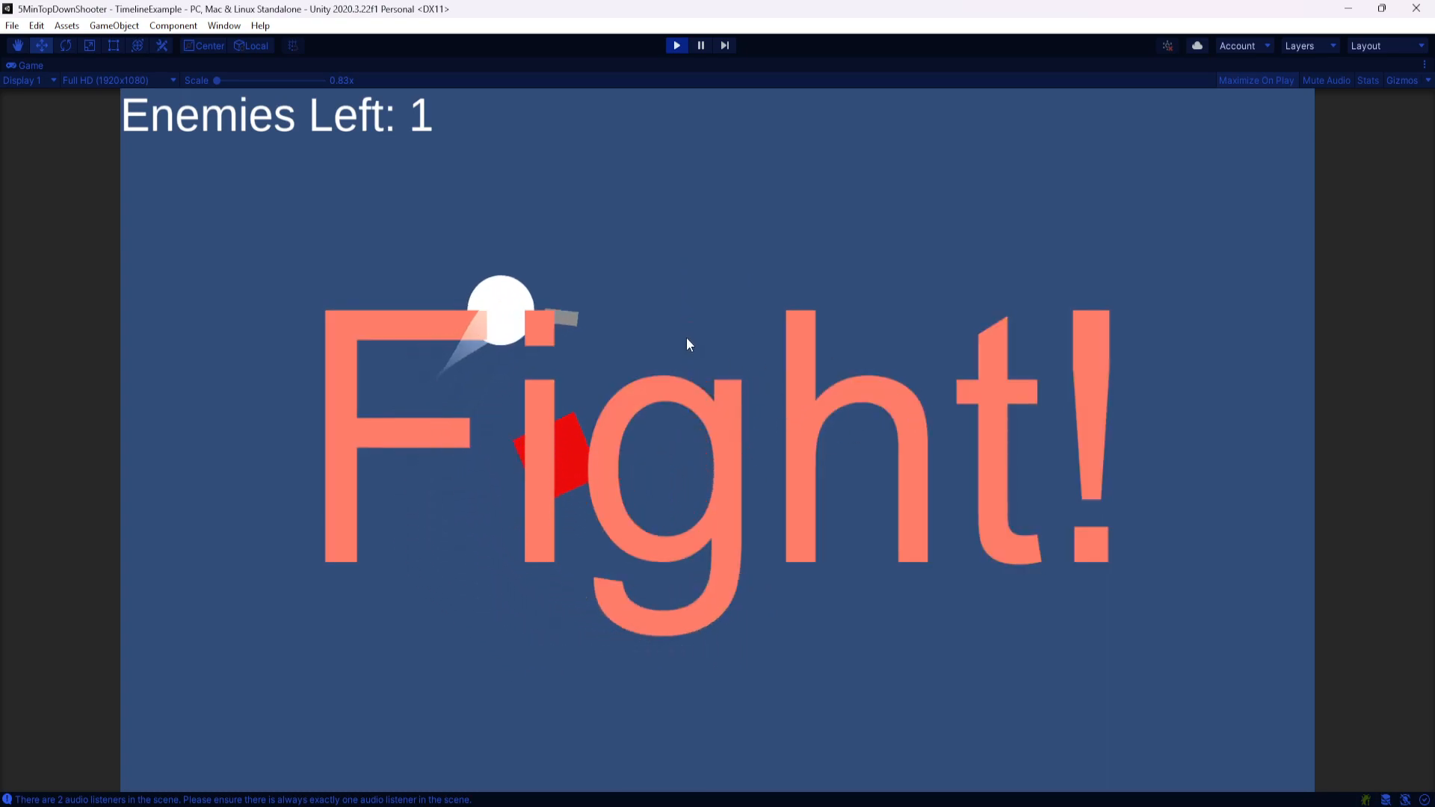
pyautogui.press('s')
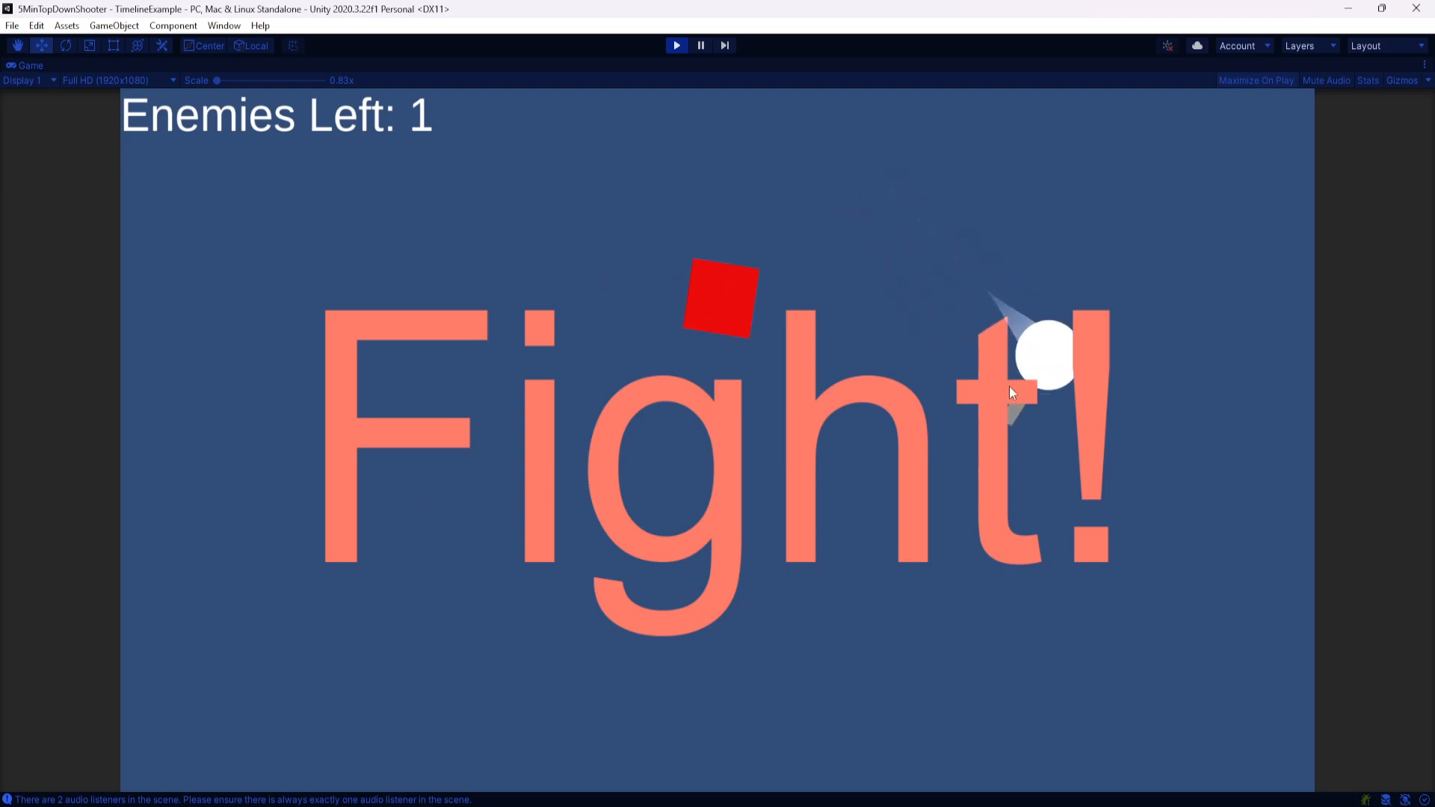
pyautogui.press('a')
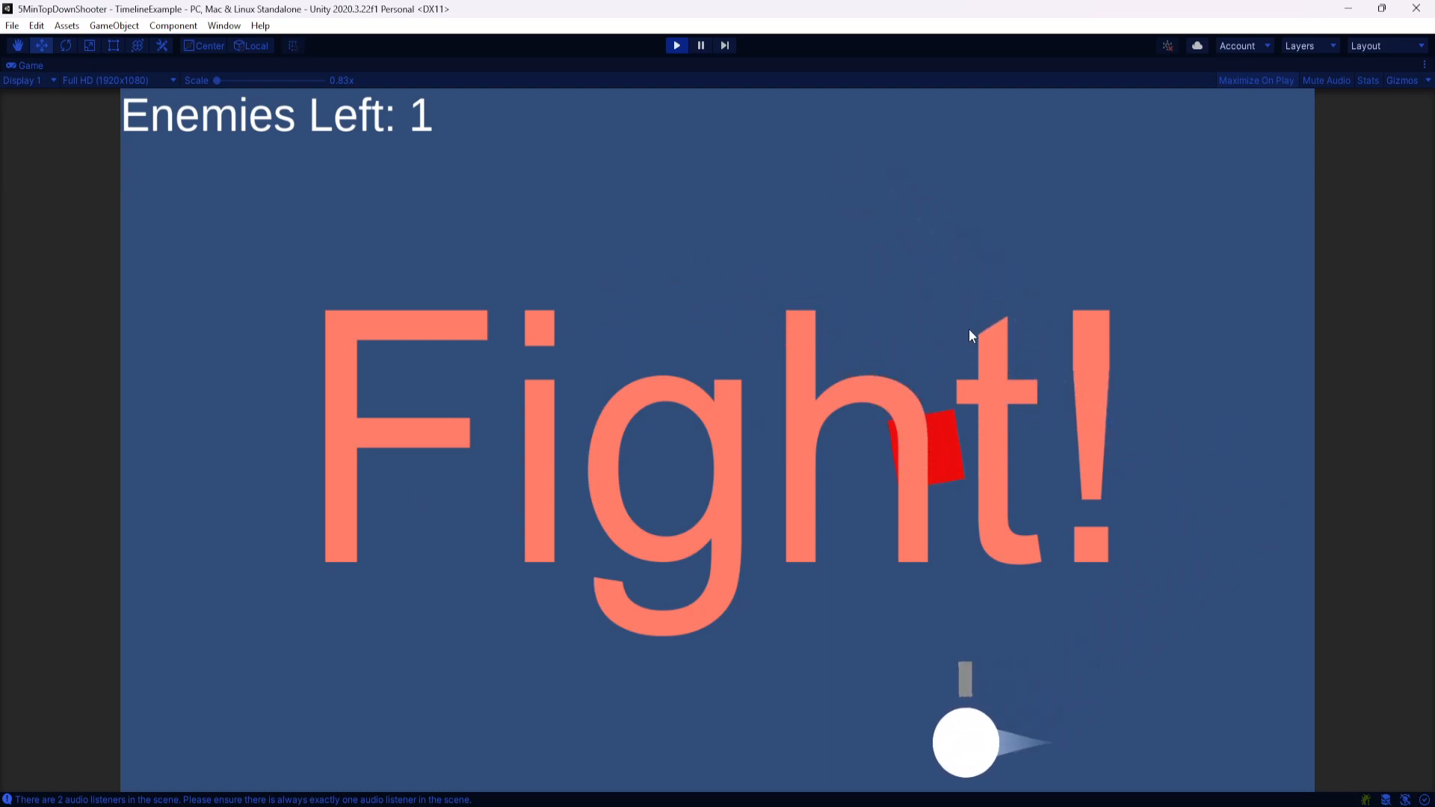
pyautogui.press('w')
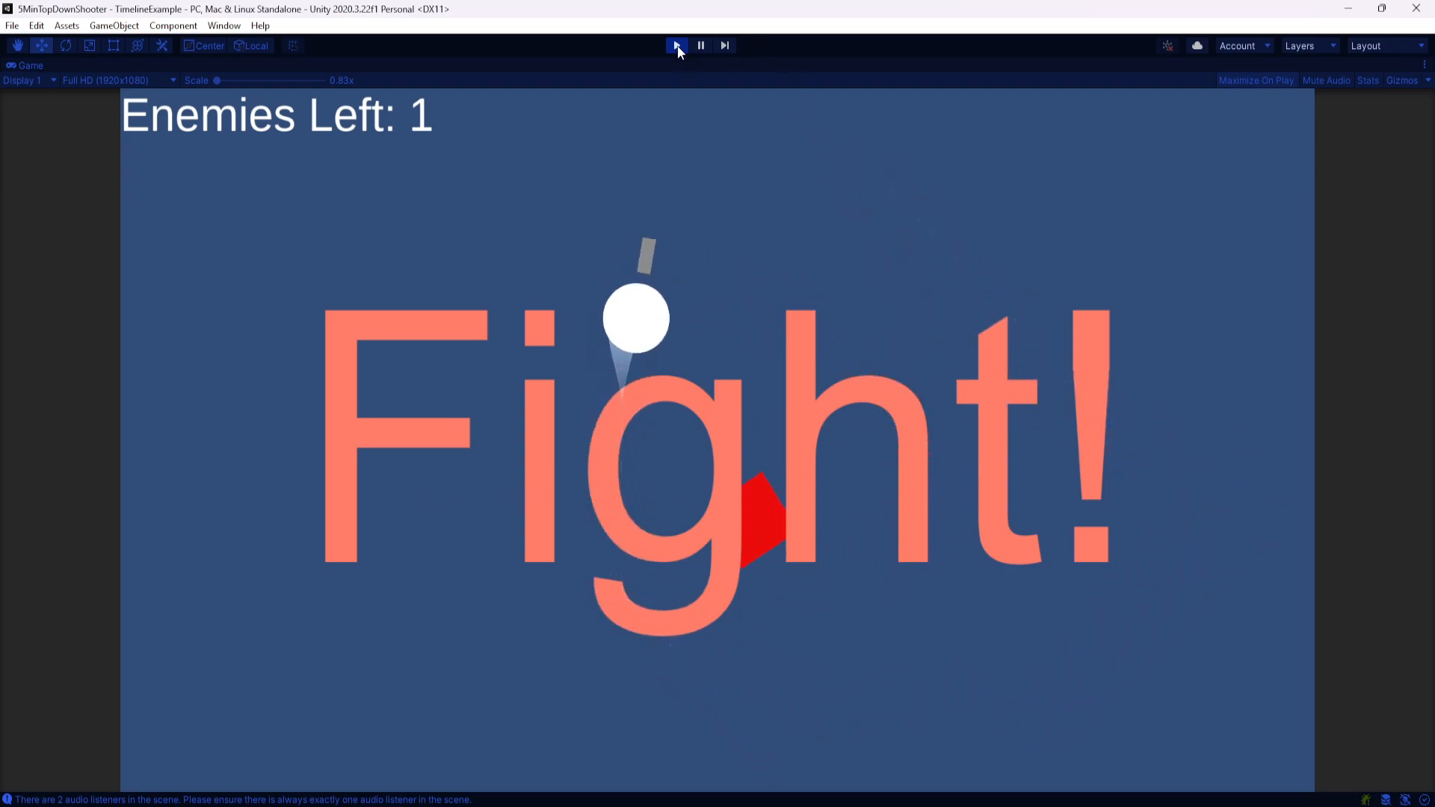
pyautogui.click(677, 46)
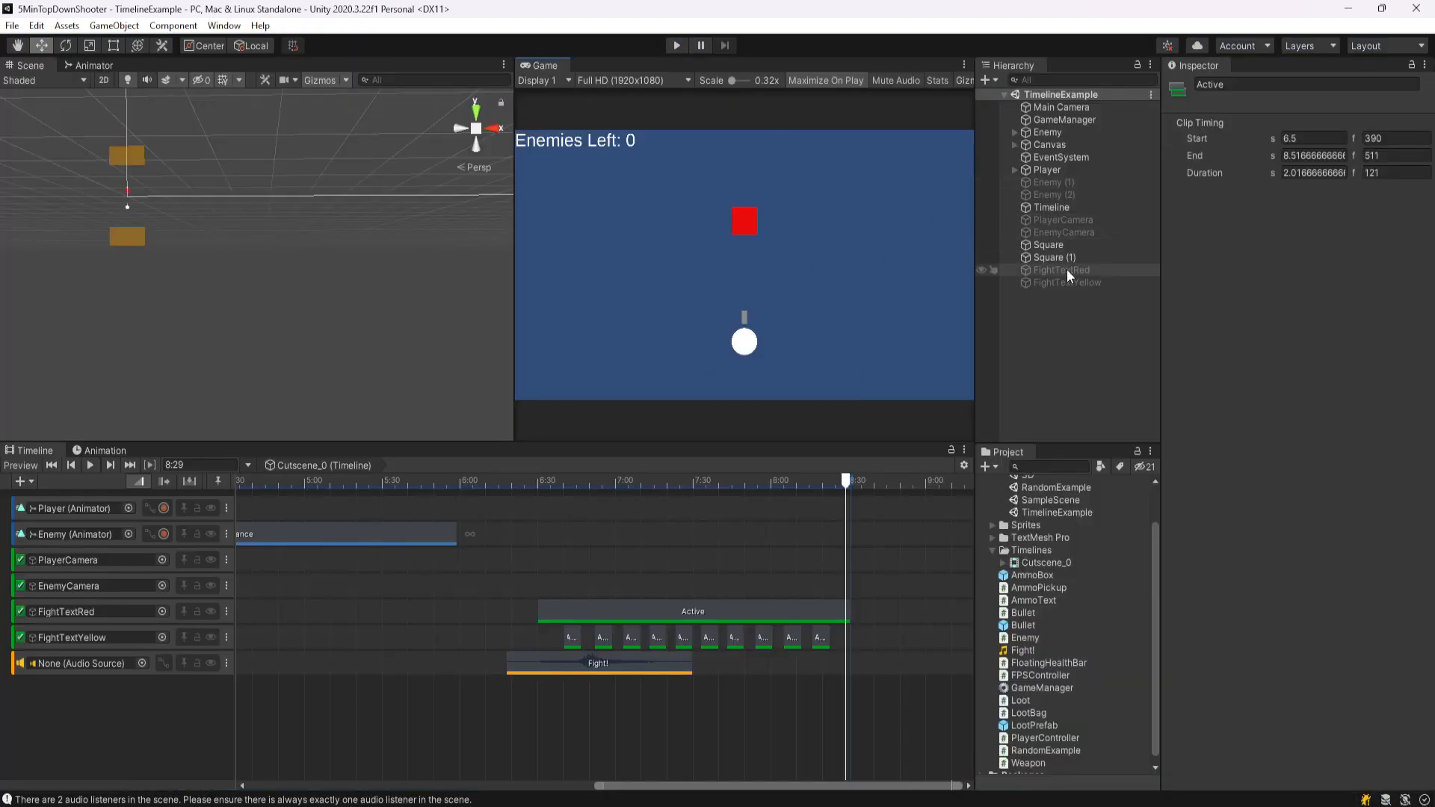
# - Select the FightTextRed and FightTextYellow objects, and scrub the end of the Timeline to examine where the red text's Active clip ends
pyautogui.click(1066, 270)
pyautogui.keyDown('shift'); pyautogui.click(1113, 282); pyautogui.keyUp('shift')
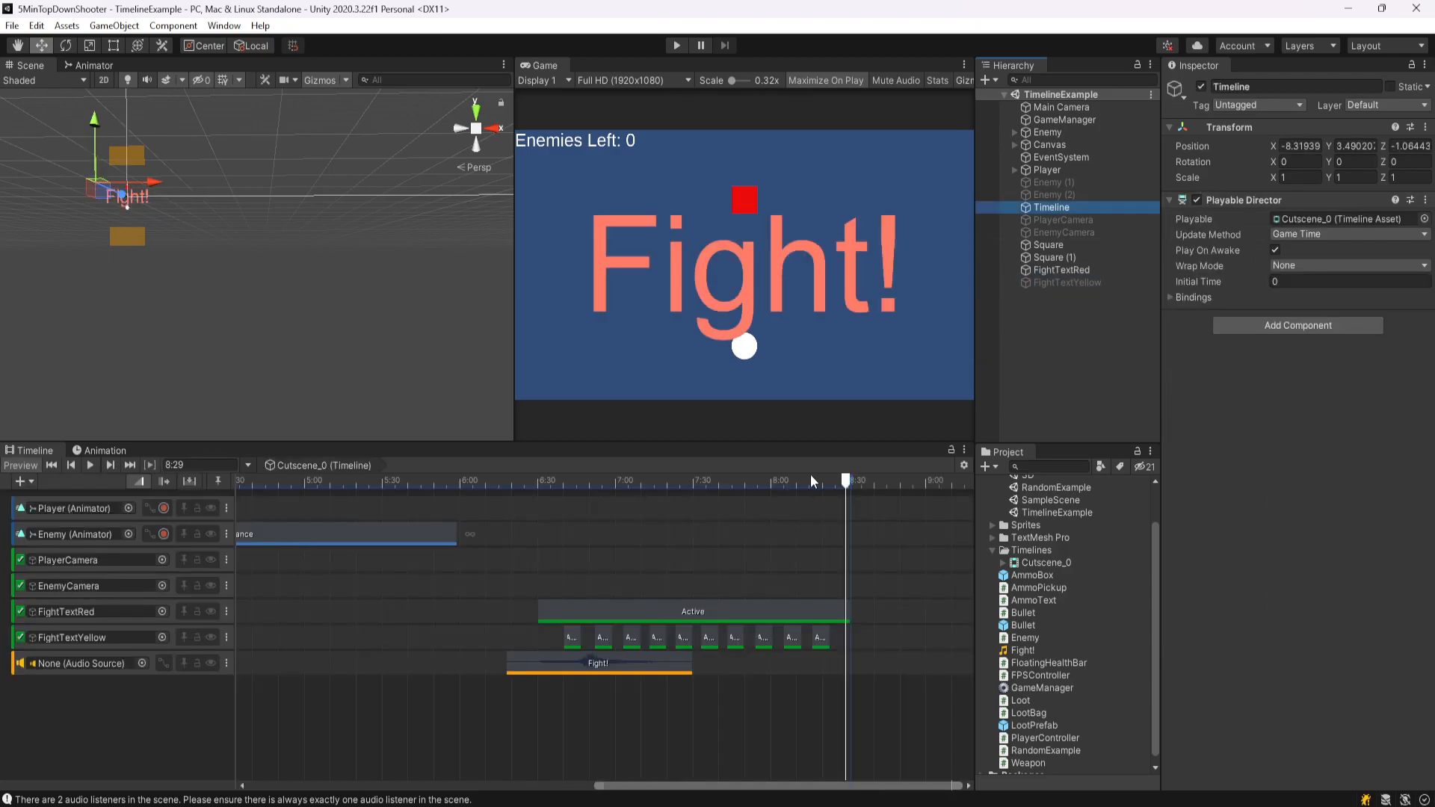
pyautogui.moveTo(813, 481); pyautogui.dragTo(795, 480)
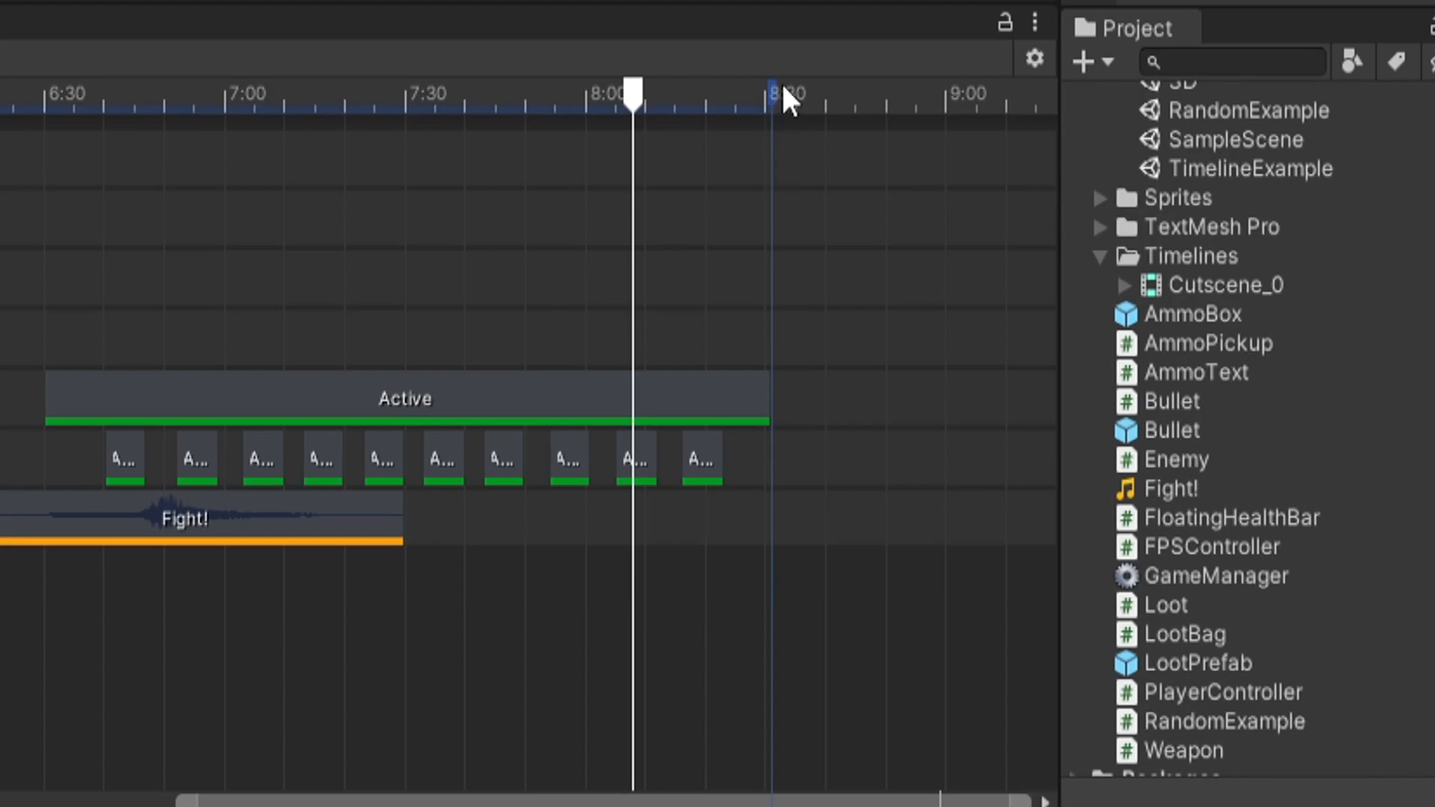
pyautogui.scroll(5, 829, 389)
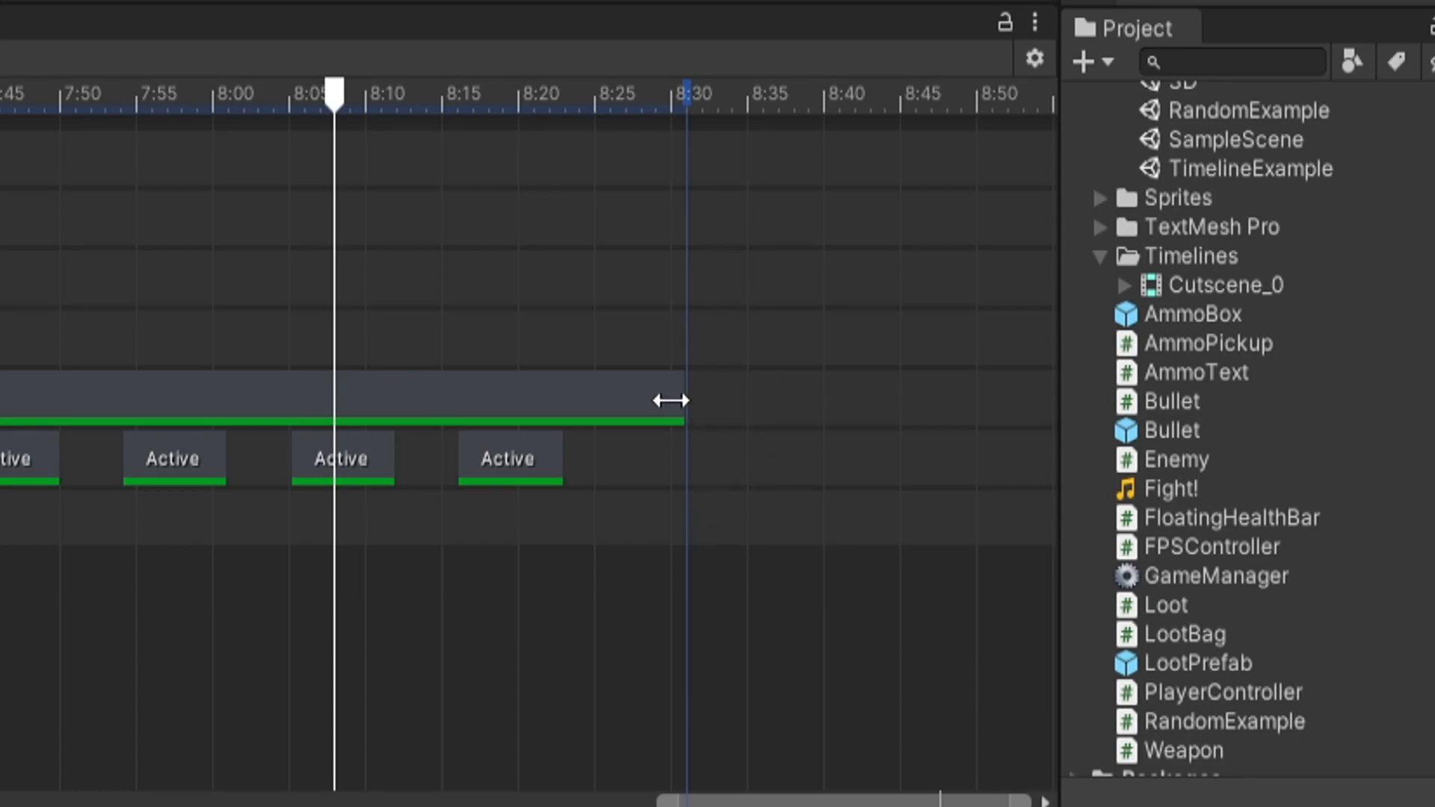
pyautogui.scroll(4, 713, 404)
pyautogui.click(591, 417)
pyautogui.moveTo(403, 94); pyautogui.dragTo(504, 95)
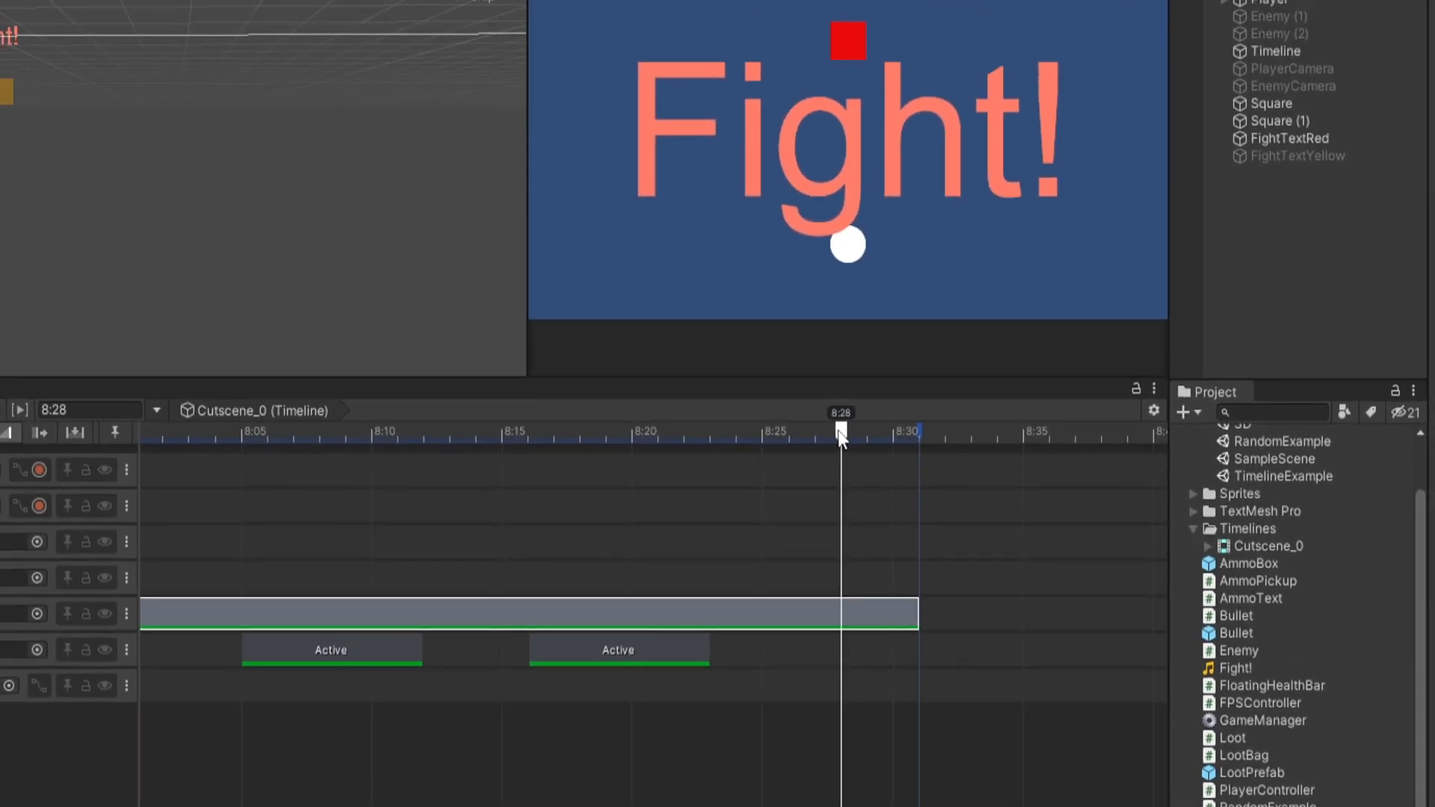
pyautogui.moveTo(840, 433); pyautogui.dragTo(919, 431)
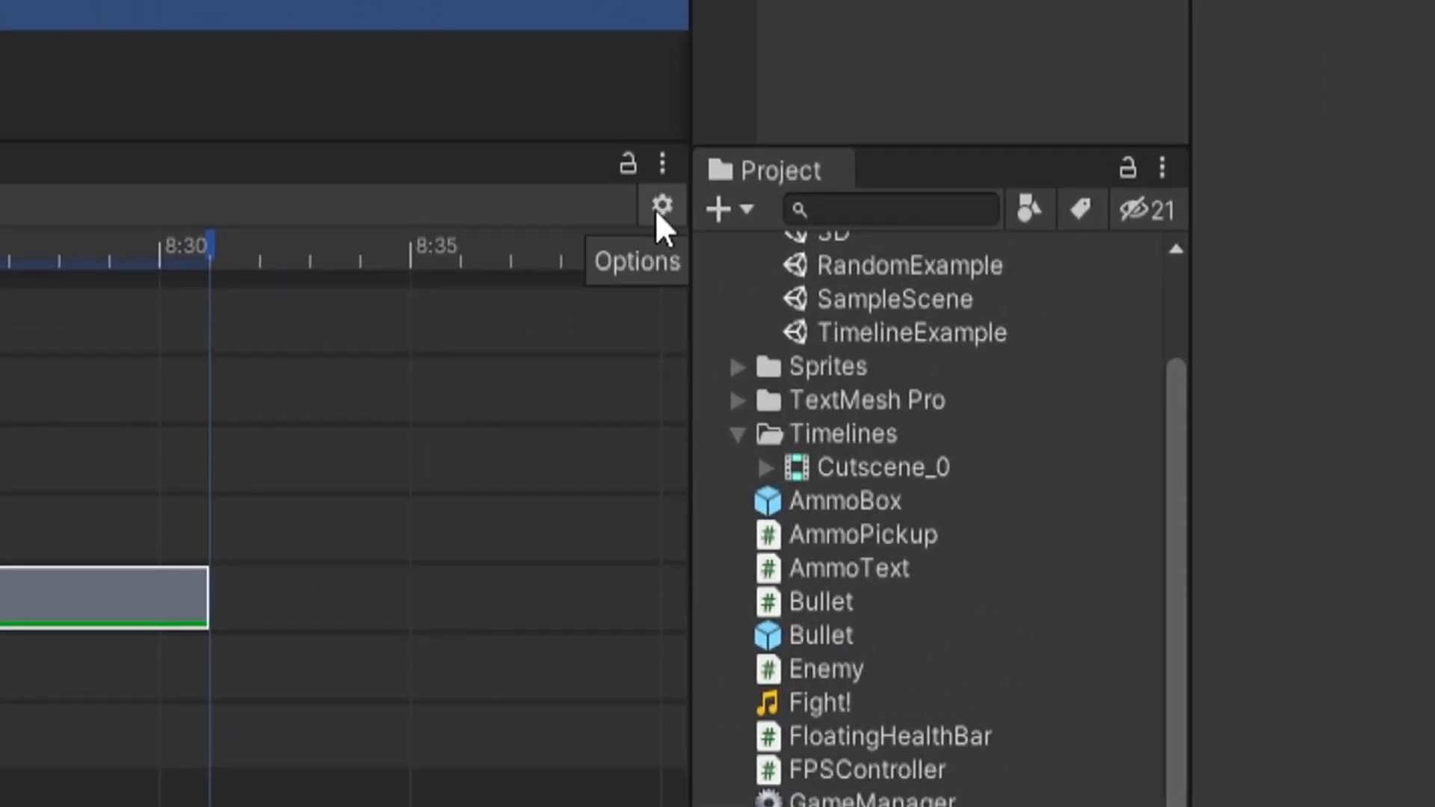
# - Switch the Timeline's duration mode to Fixed Length and extend its end past the FightTextRed clip to about 8:35
pyautogui.click(661, 206)
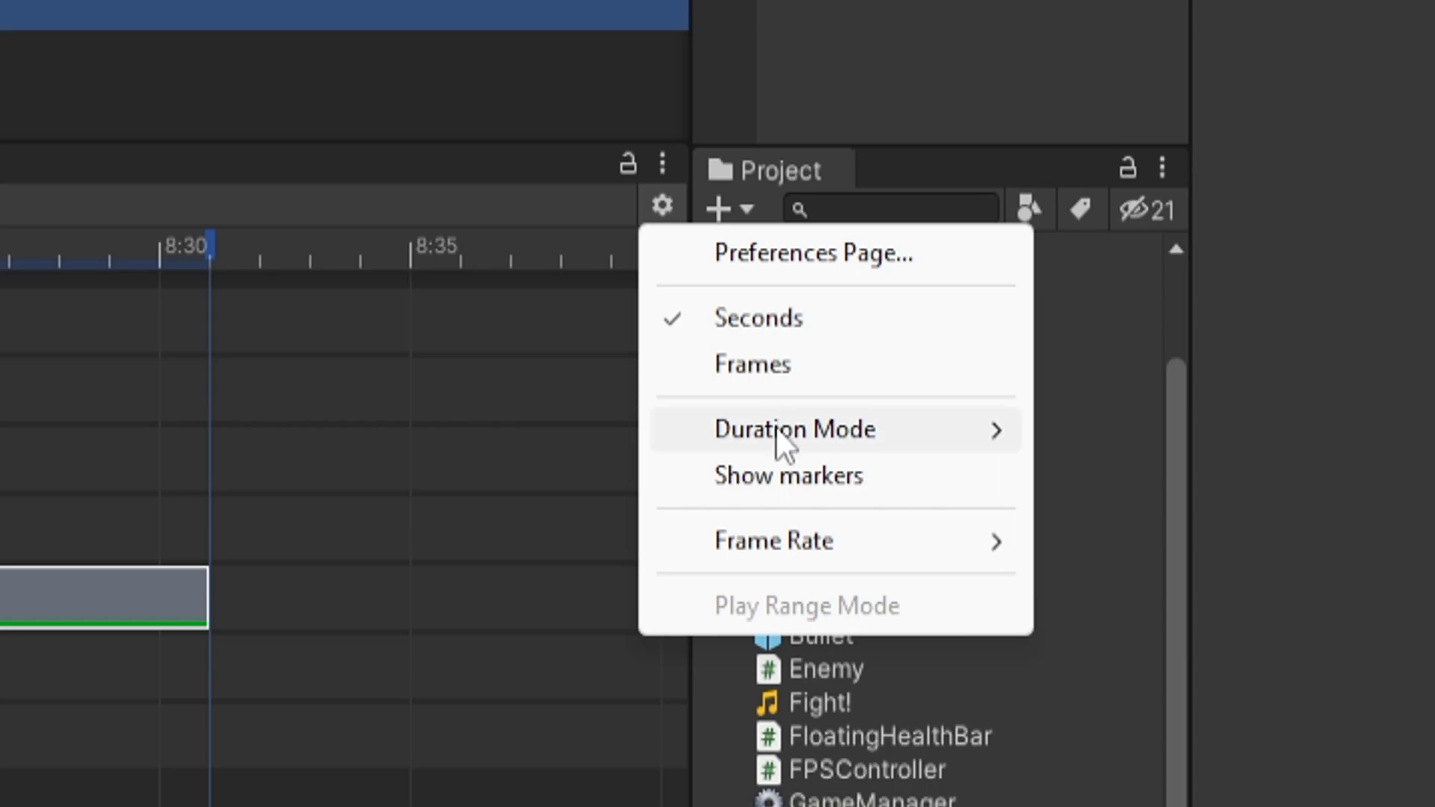
pyautogui.moveTo(776, 432)
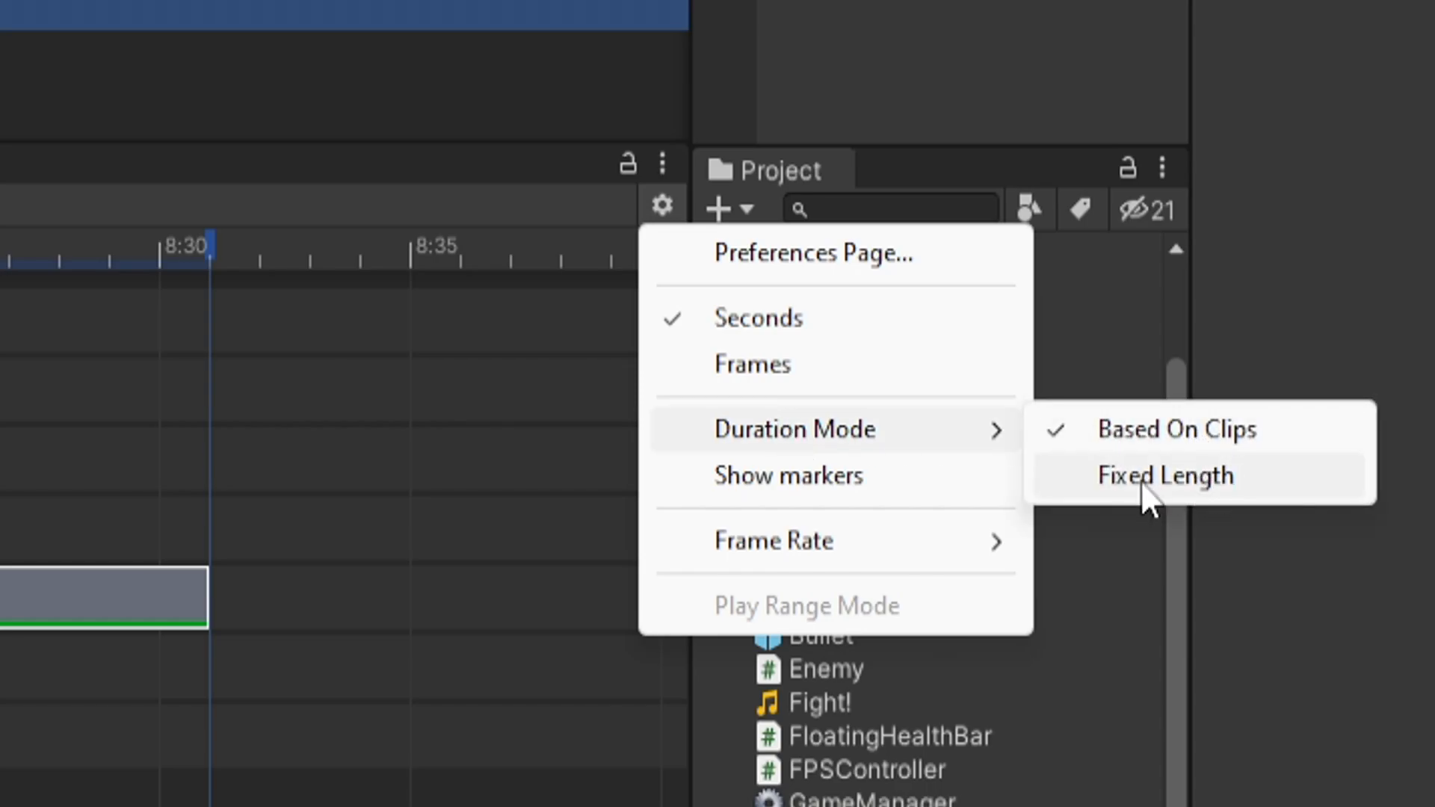
pyautogui.click(1217, 482)
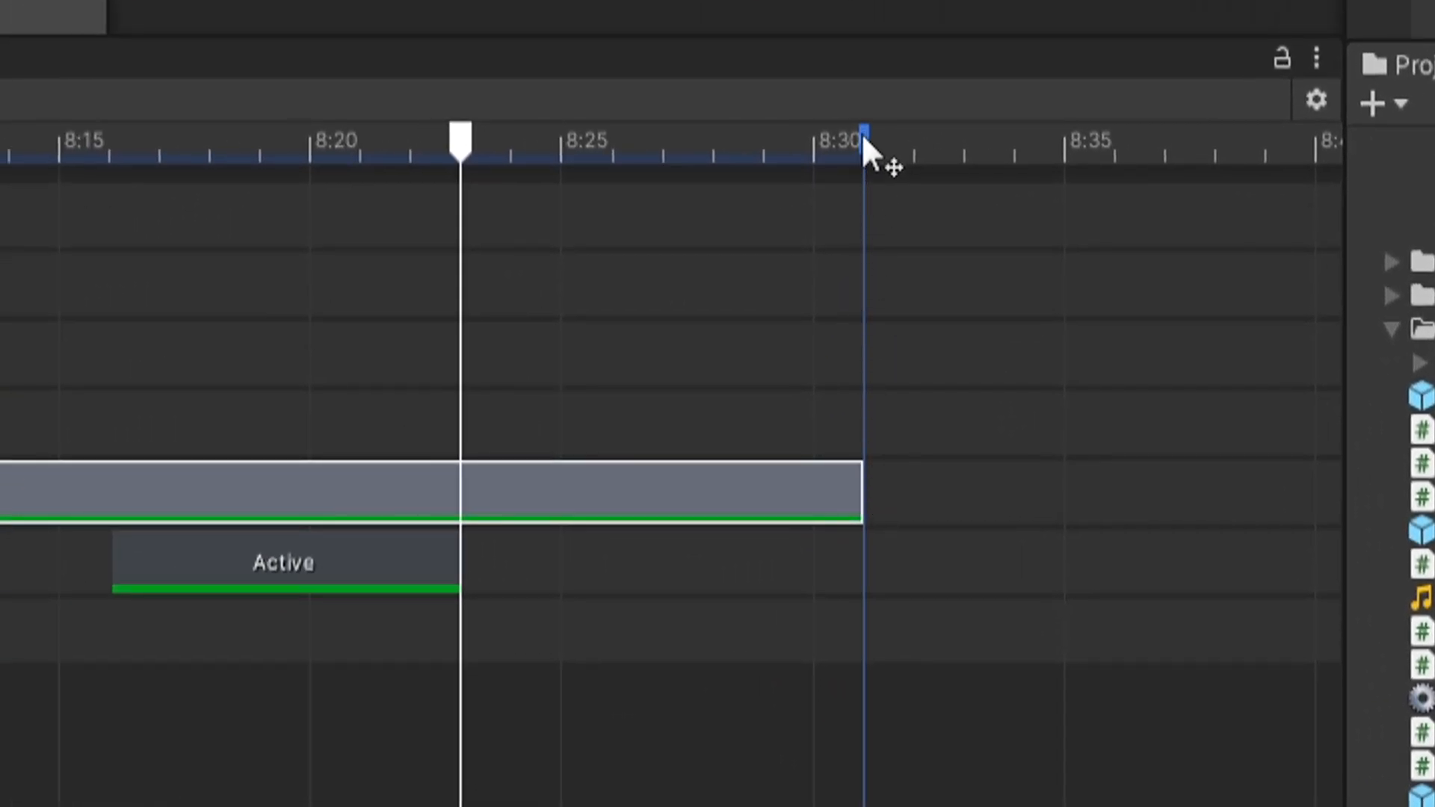
pyautogui.moveTo(864, 141); pyautogui.dragTo(1066, 139)
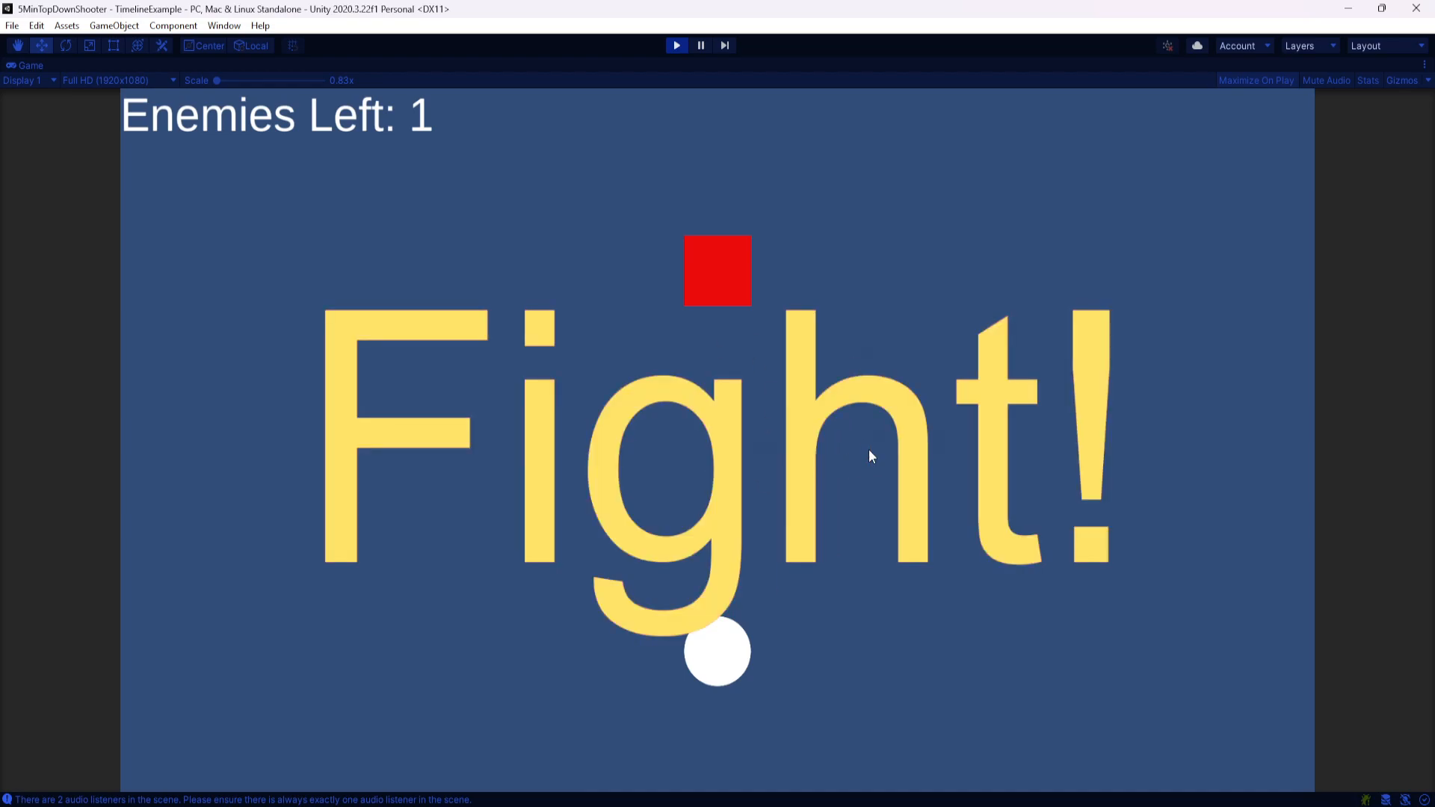
# - Run the cutscene in Play mode, steer the Player around the Enemy and shoot the Enemy
pyautogui.press('a')
pyautogui.press('w')
pyautogui.press('d')
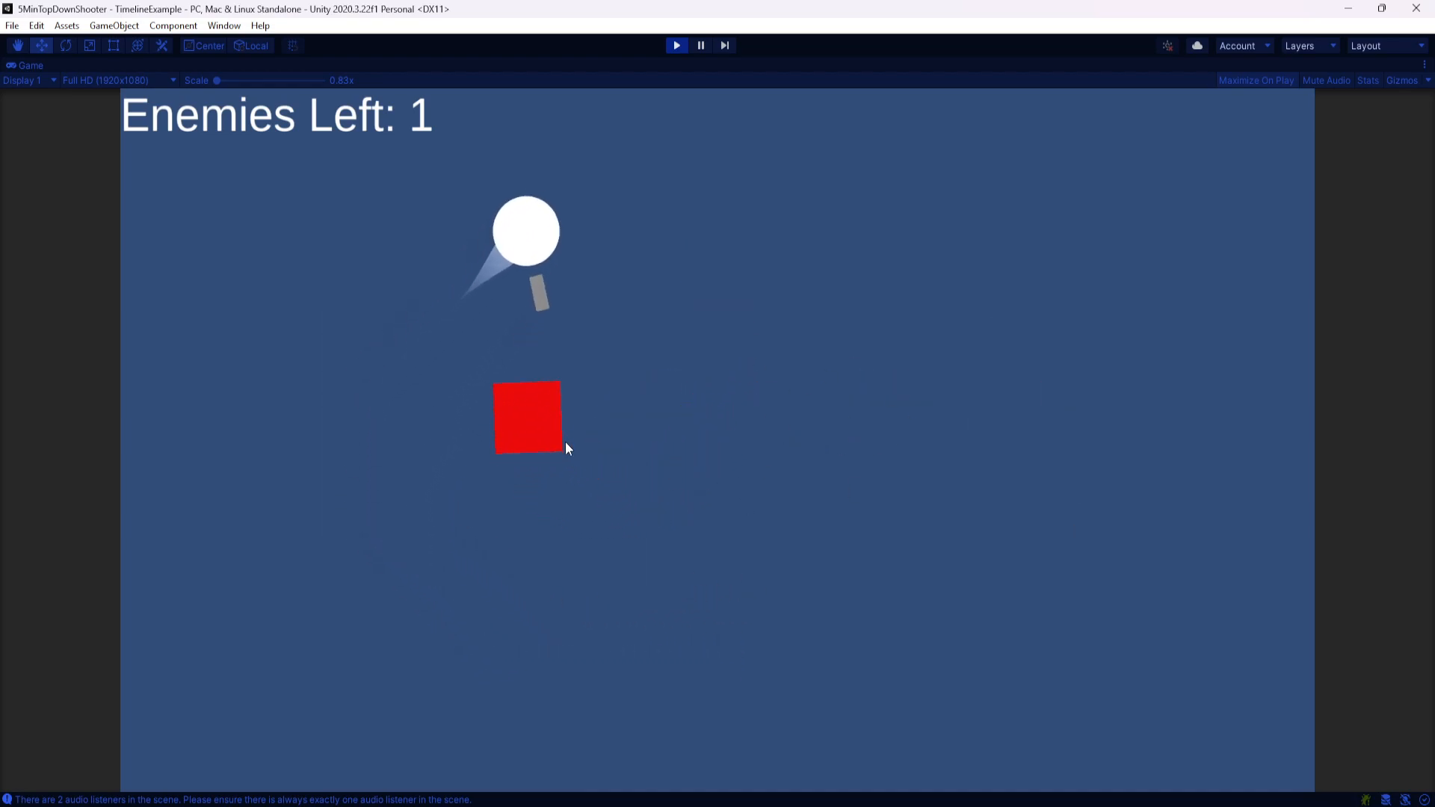
pyautogui.press('s')
pyautogui.press('a')
pyautogui.press('w')
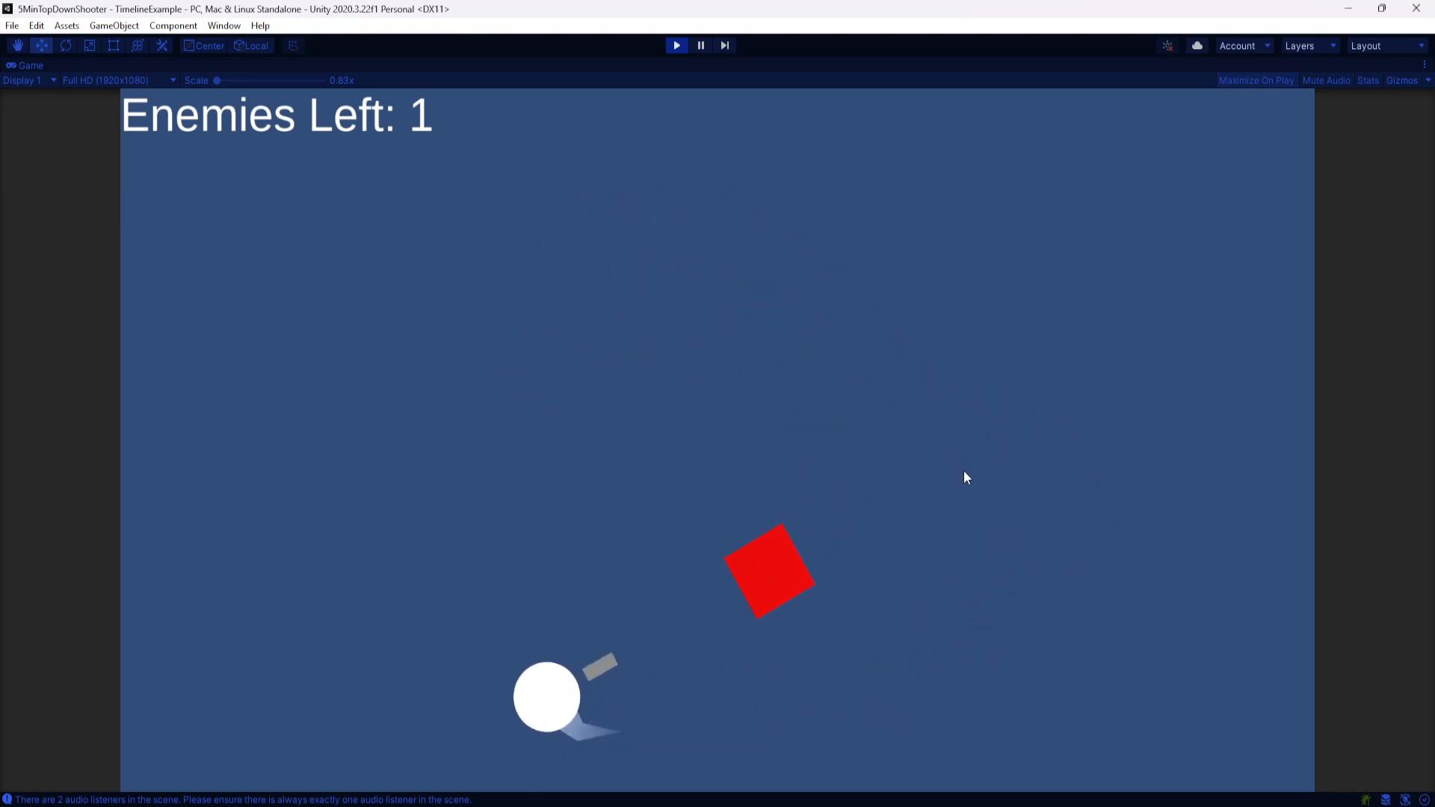
pyautogui.press('d')
pyautogui.click(592, 537)
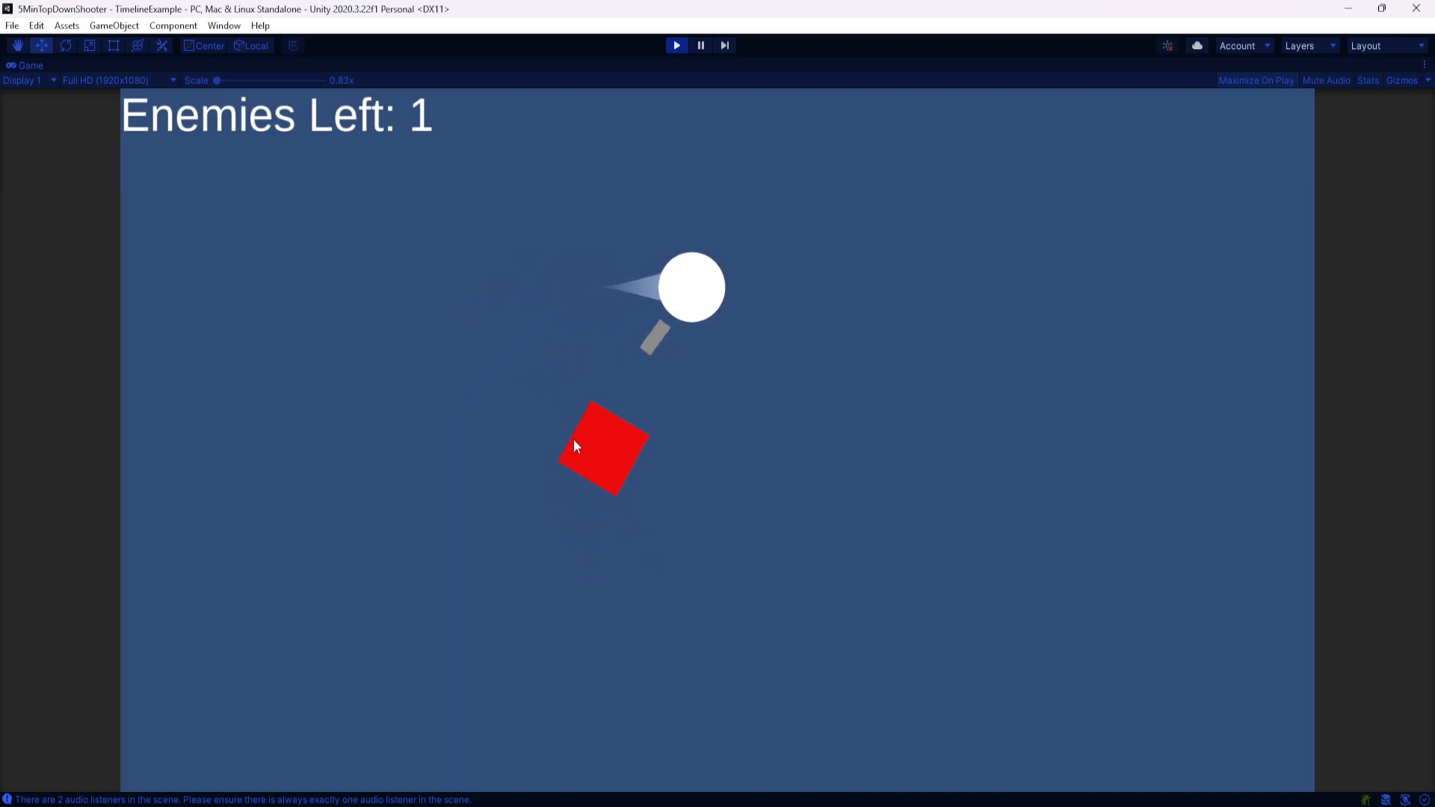
pyautogui.click(574, 441)
pyautogui.press('s')
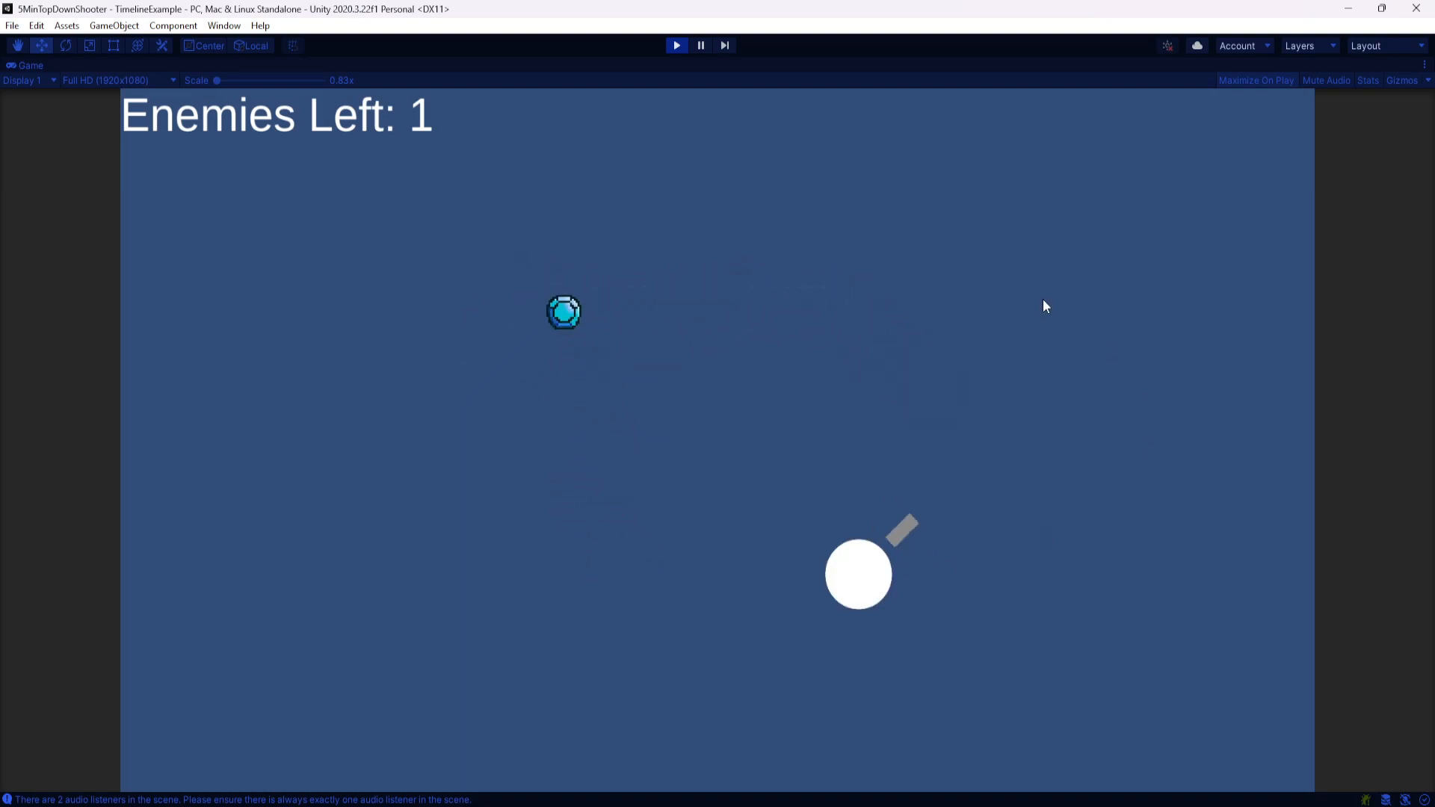
# - Keep testing Player movement, aiming and shooting around the dropped gem in Play mode
pyautogui.press('a')
pyautogui.press('w')
pyautogui.click(599, 327)
pyautogui.press('d')
pyautogui.press('s')
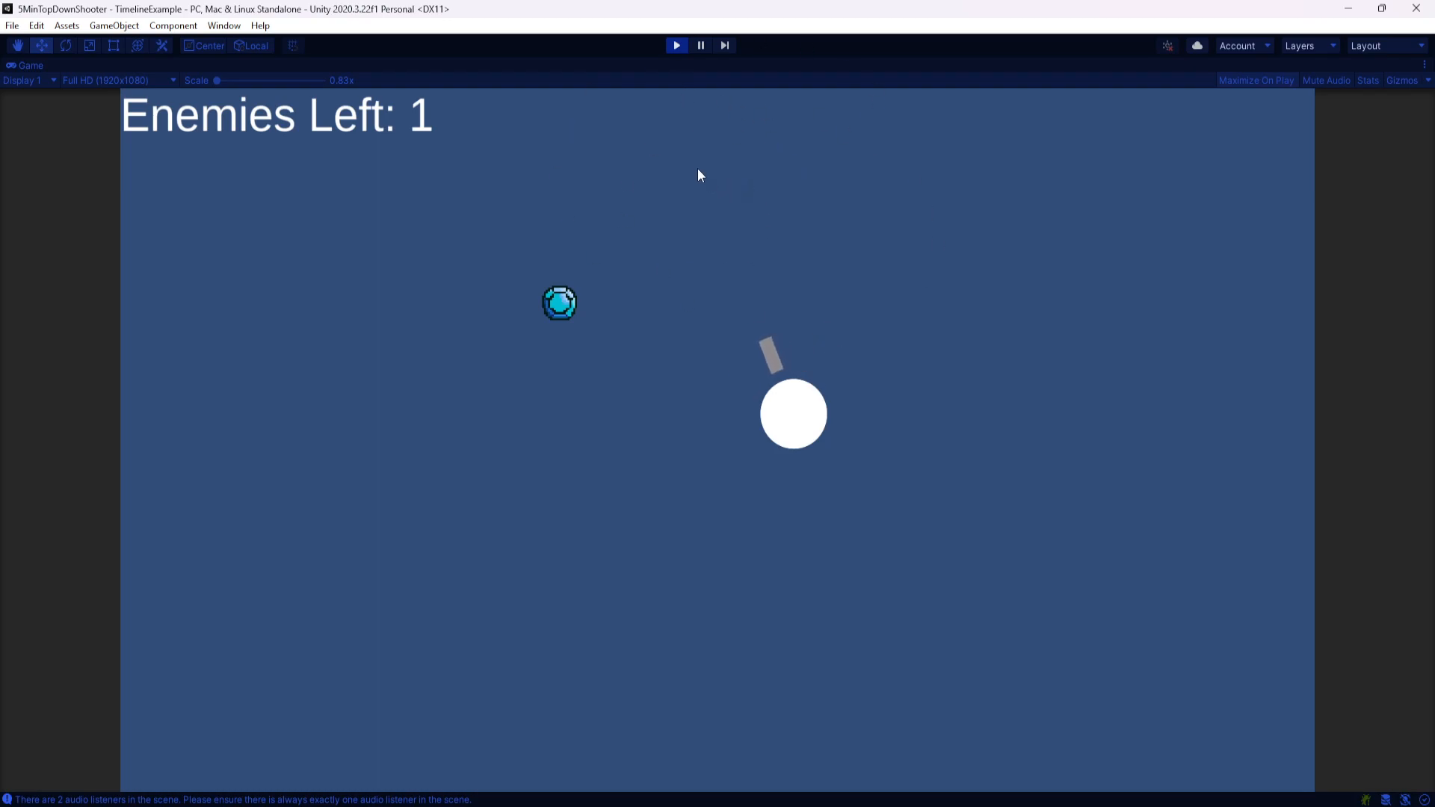
pyautogui.press('a')
pyautogui.press('w')
pyautogui.press('d')
pyautogui.press('s')
pyautogui.press('a')
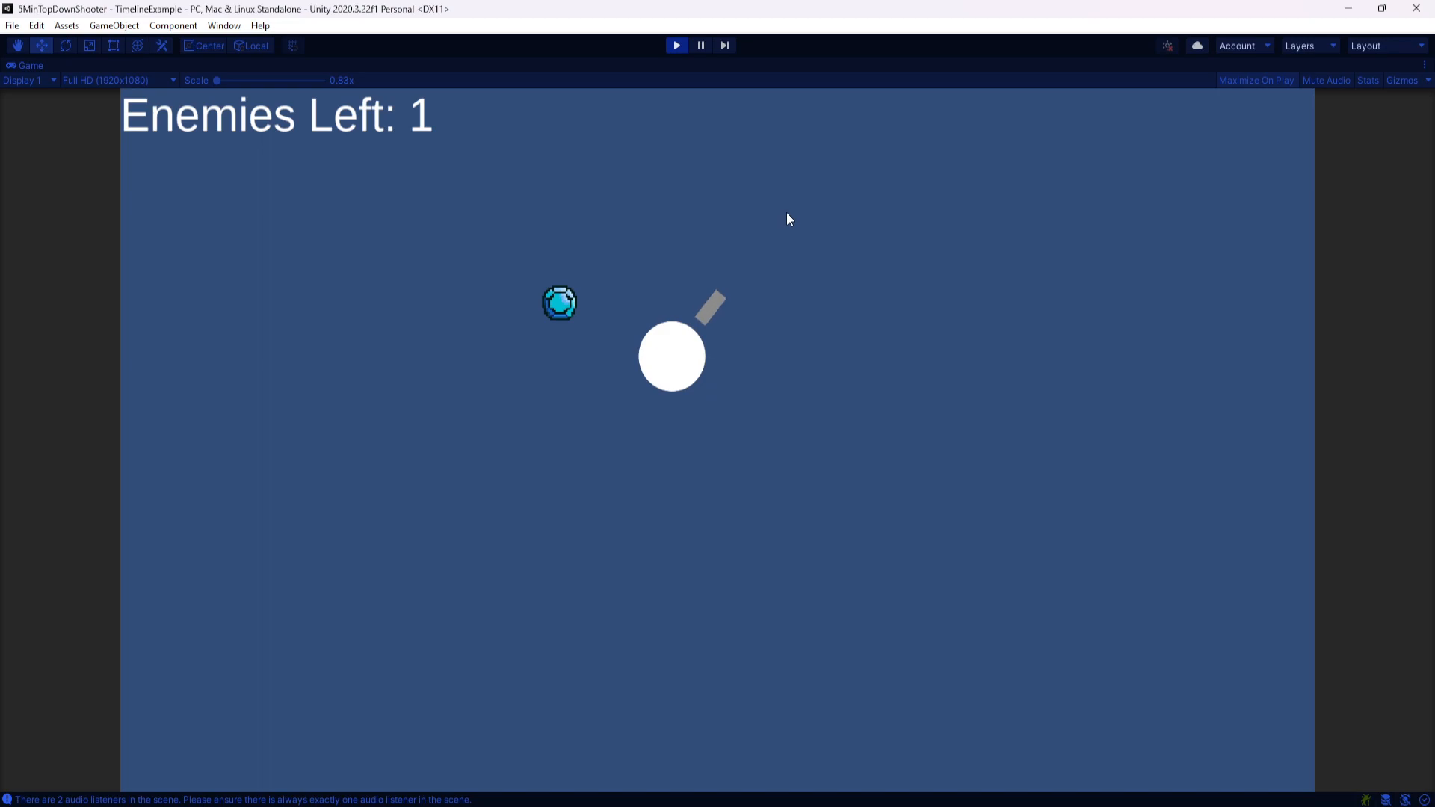